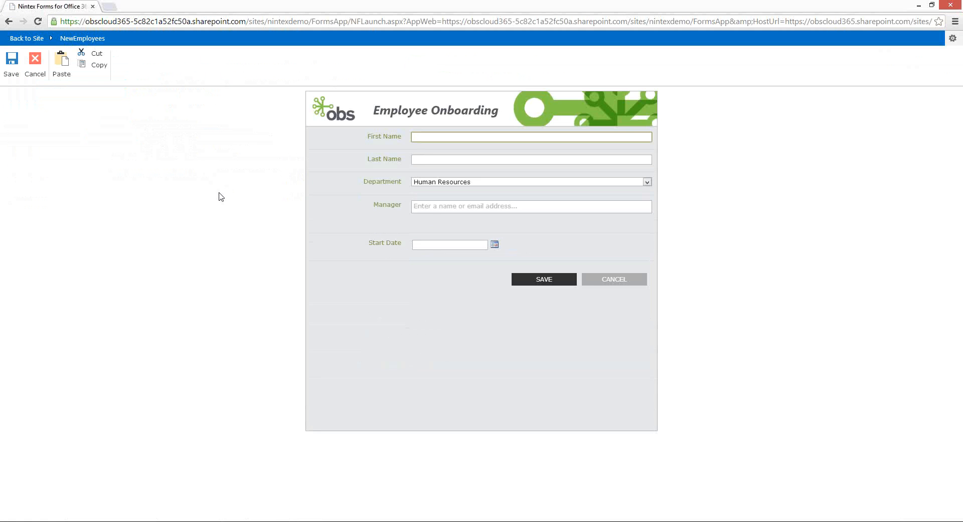
# Enter the new employee's first and last name and set Department to Project Delivery
pyautogui.press('Tab')
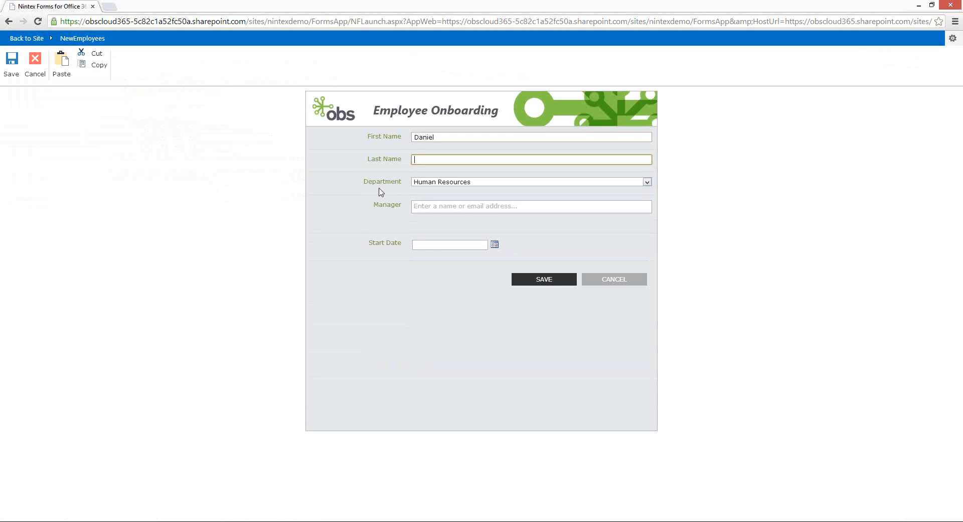
pyautogui.press('Tab')
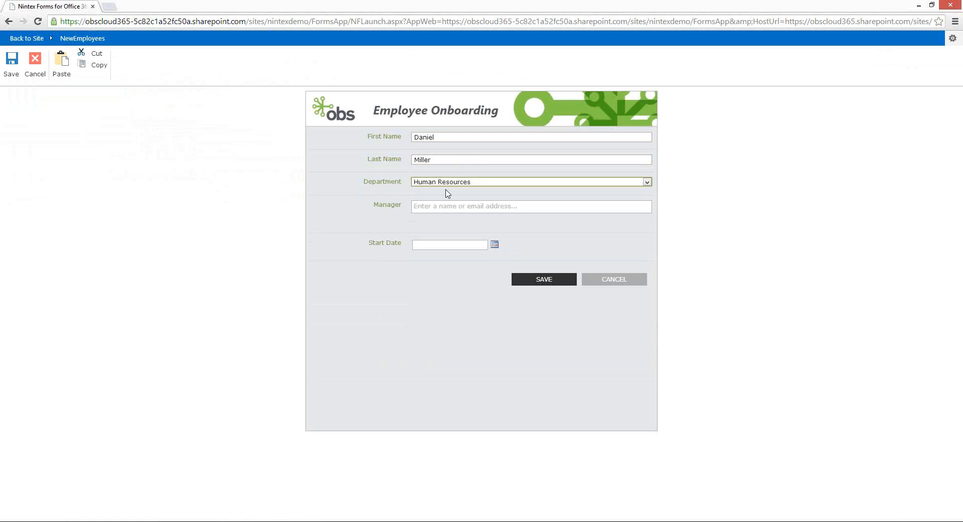
pyautogui.click(446, 183)
pyautogui.click(442, 203)
# Pick the manager from suggestions, set start date 1/2/2014, and save the entry
pyautogui.click(437, 206)
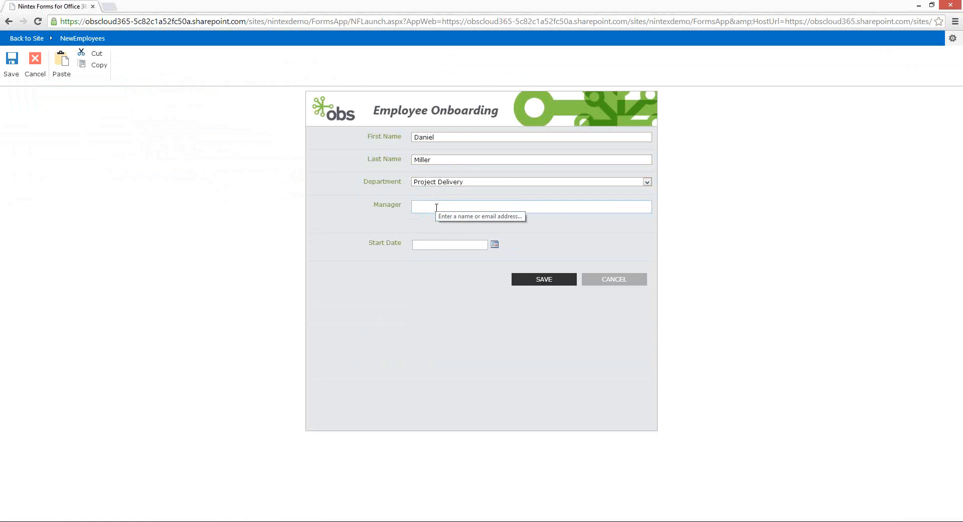
pyautogui.write('kein')
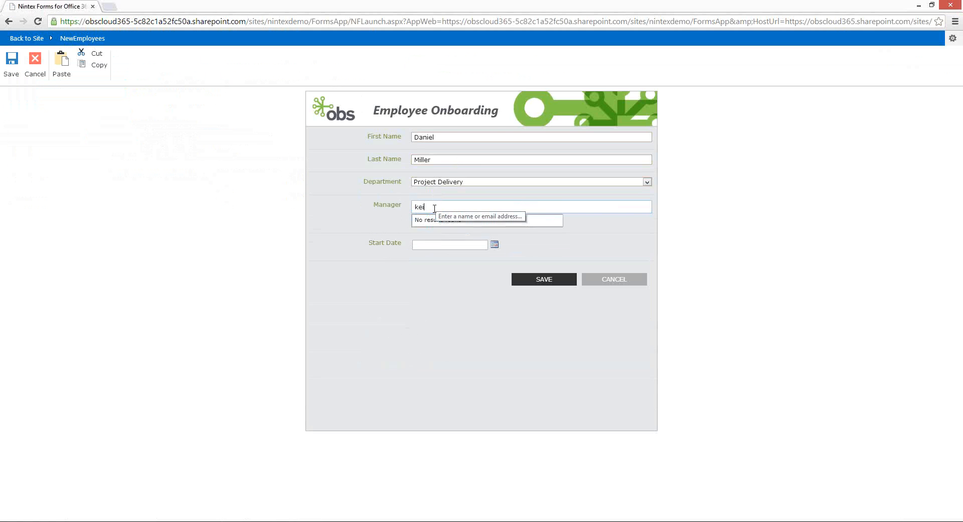
pyautogui.press('BackSpace')
pyautogui.press('BackSpace')
pyautogui.write('vi')
pyautogui.click(451, 224)
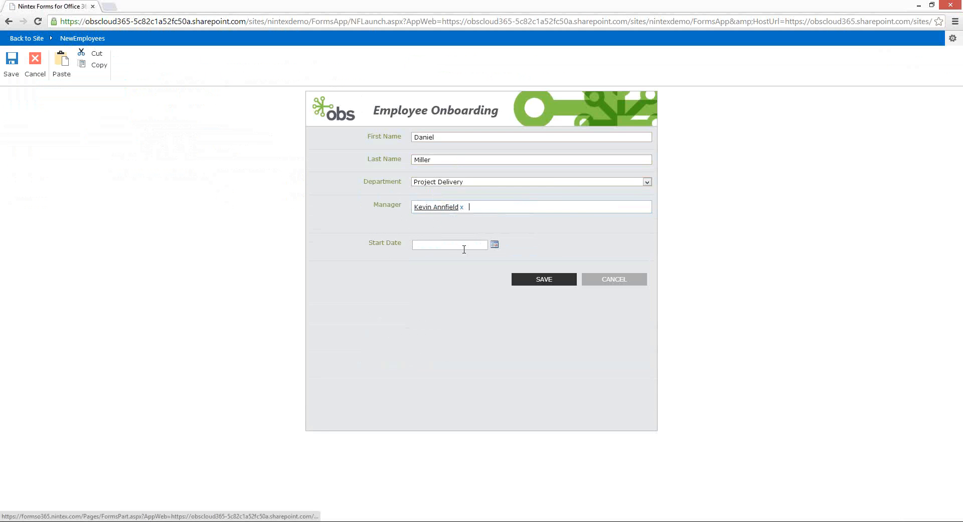
pyautogui.click(494, 245)
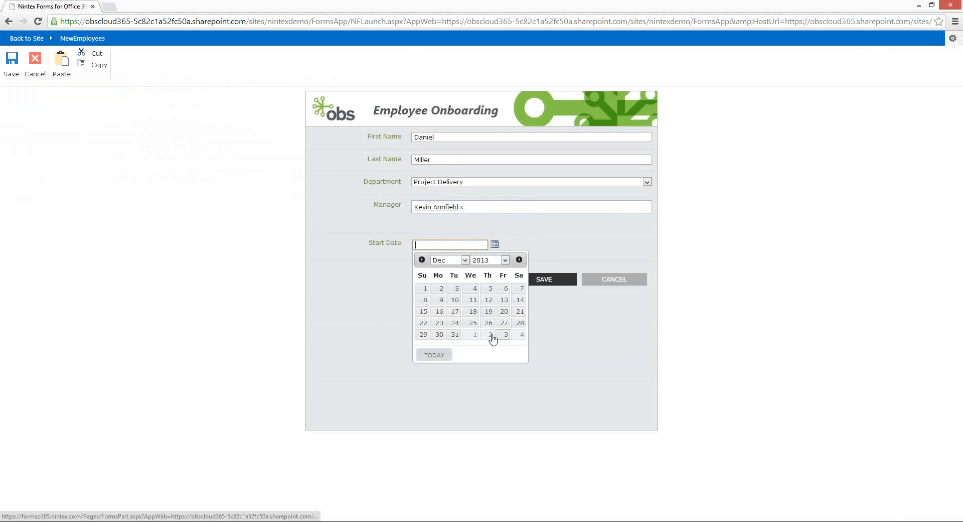
pyautogui.click(490, 335)
pyautogui.click(550, 281)
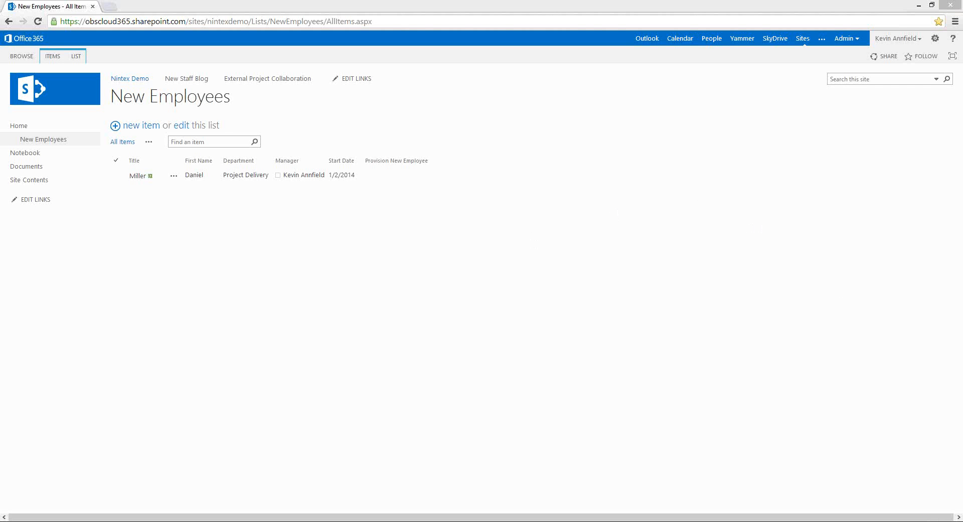
# Switch to the Nintex designer window showing the New Employees list workflow
pyautogui.hotkey('alt', 'Tab')
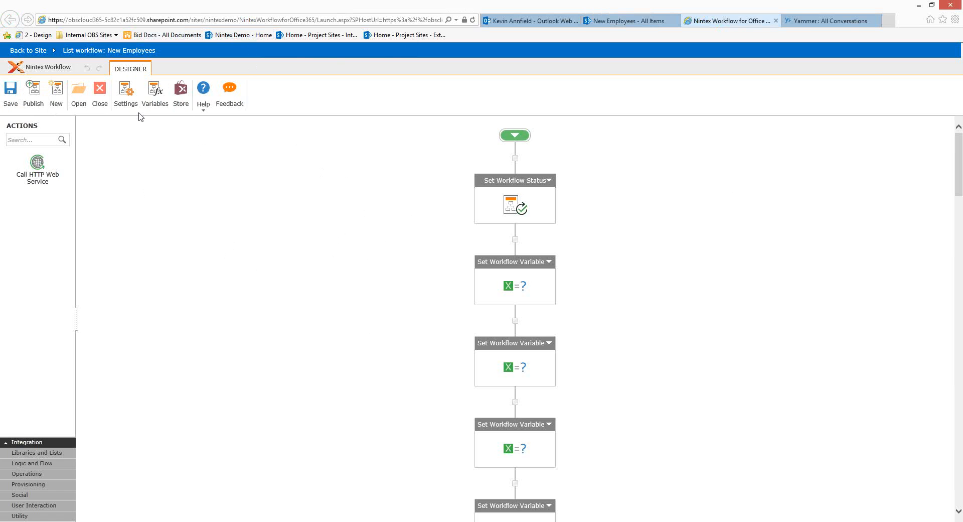
pyautogui.click(126, 97)
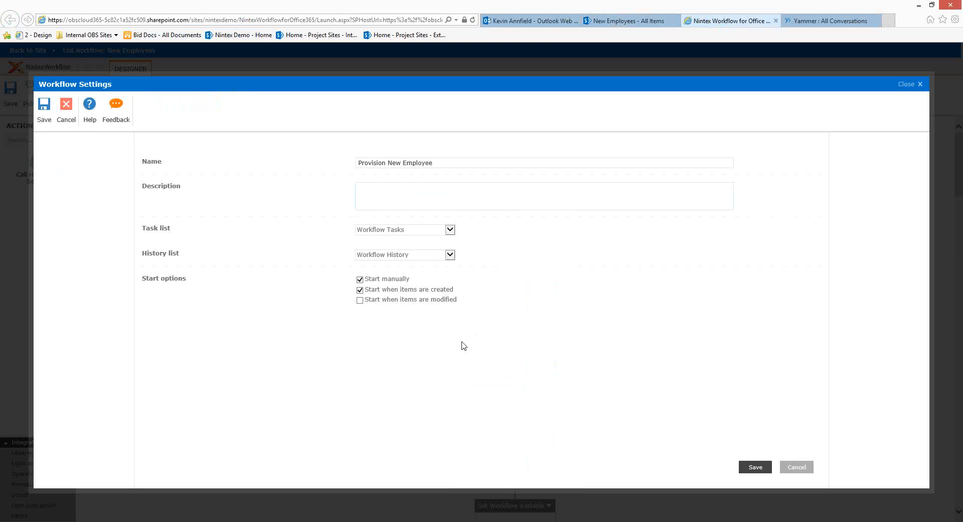
pyautogui.click(797, 467)
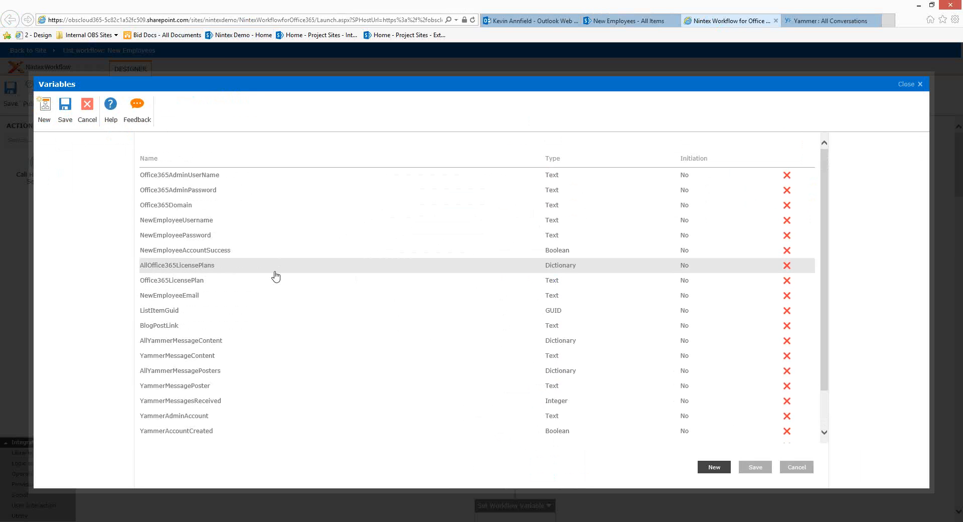
pyautogui.scroll(-1, 275, 280)
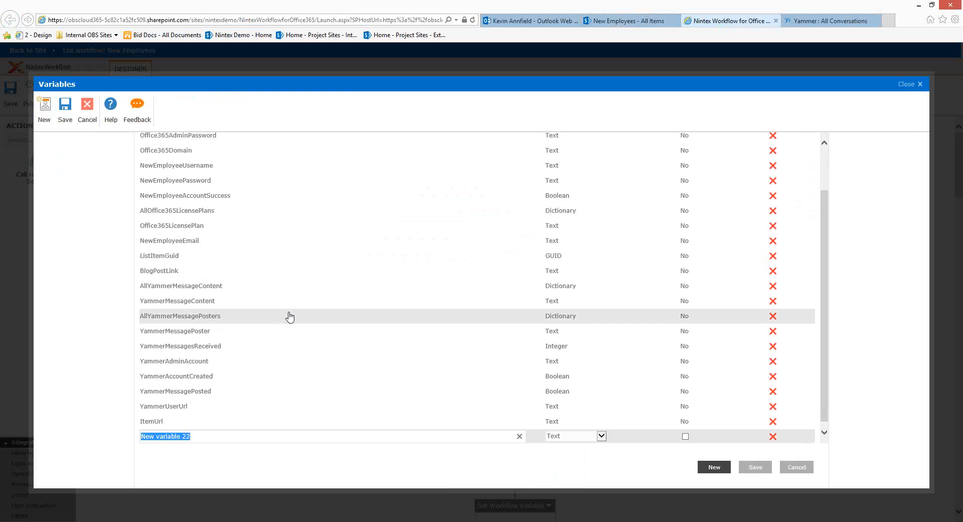
pyautogui.write('TestVariable1')
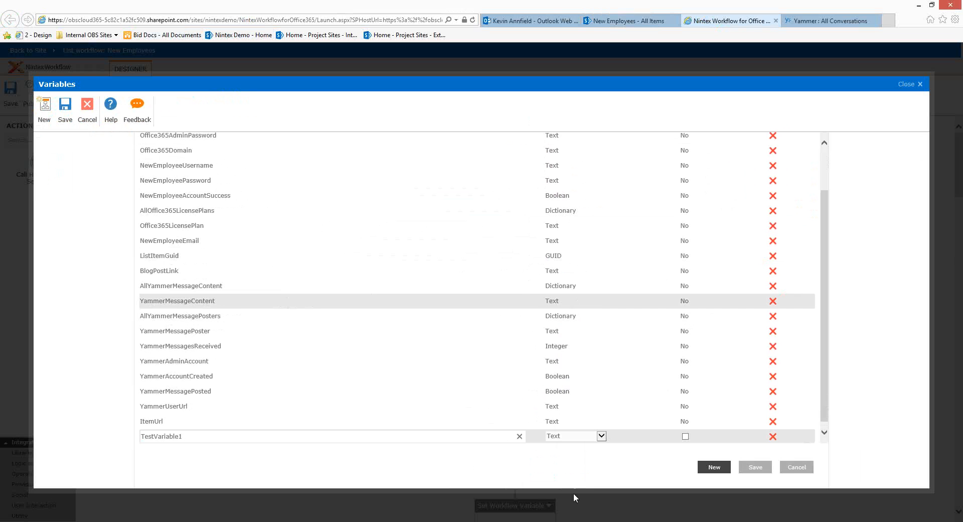
pyautogui.click(564, 440)
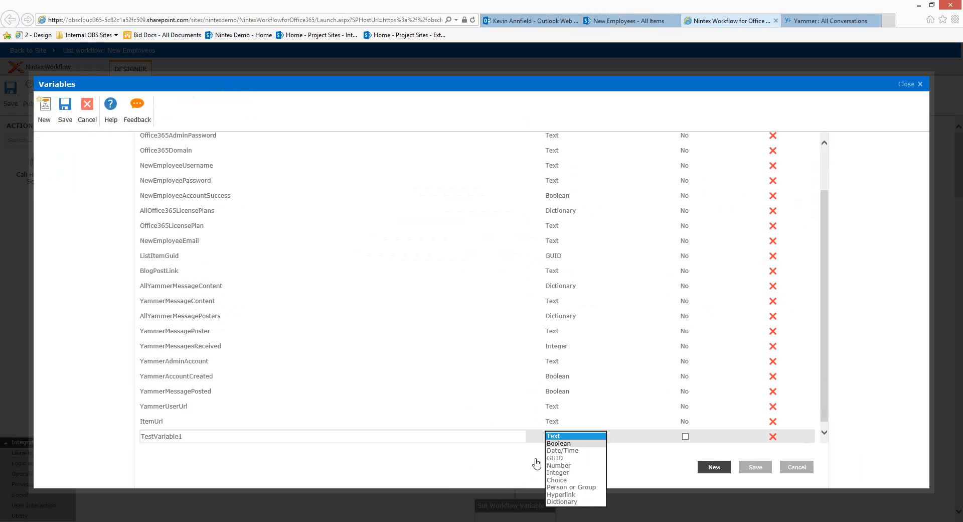
pyautogui.click(835, 464)
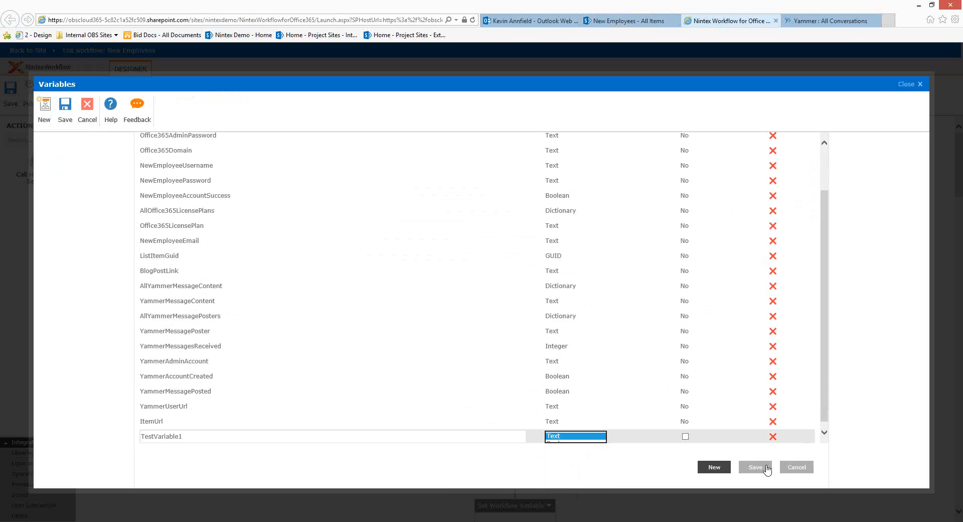
pyautogui.click(766, 468)
pyautogui.click(792, 467)
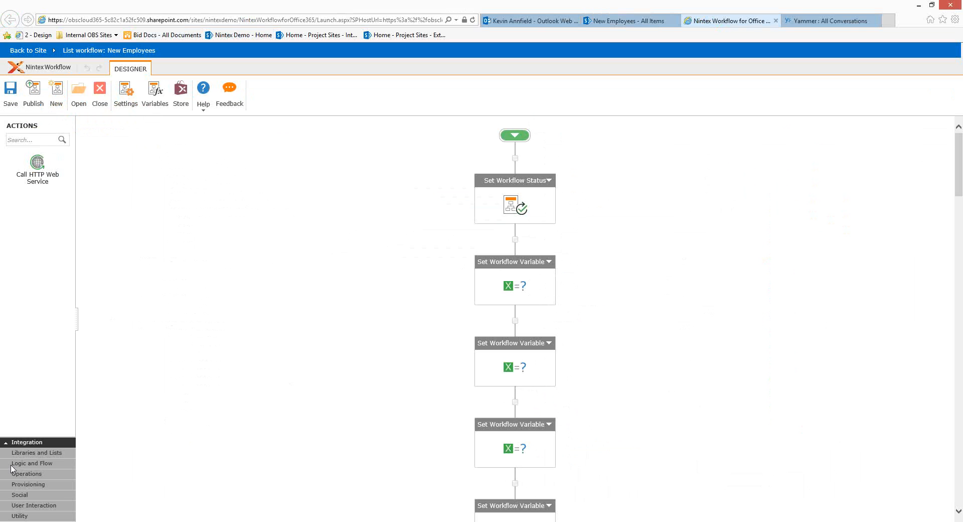
# Expand the Libraries and Lists actions, then bring up the Nintex Store of action packs
pyautogui.click(24, 453)
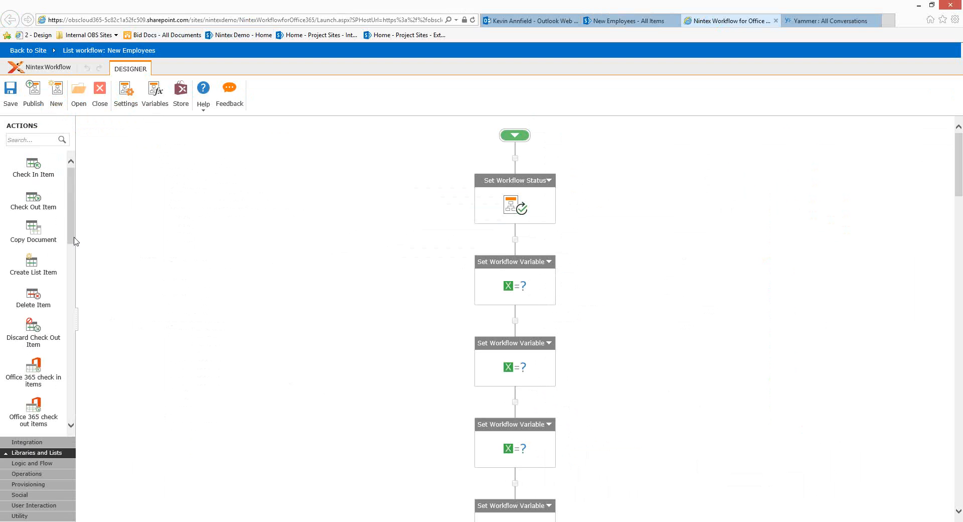
pyautogui.scroll(-3, 74, 294)
pyautogui.scroll(-2, 74, 295)
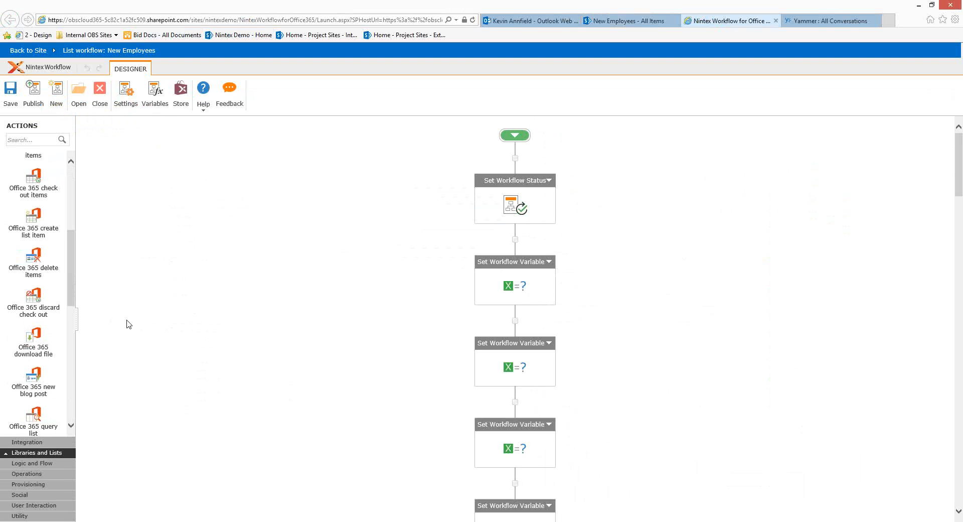
pyautogui.click(179, 104)
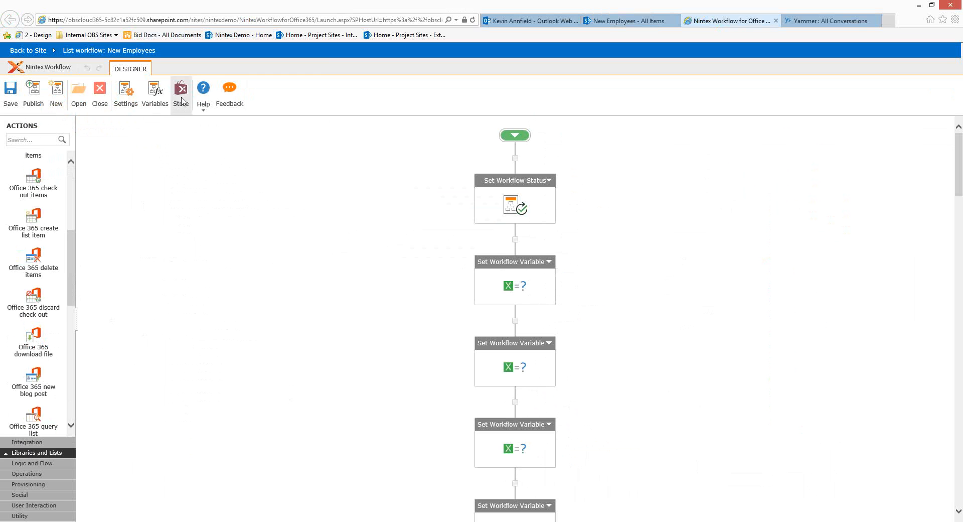
pyautogui.click(181, 101)
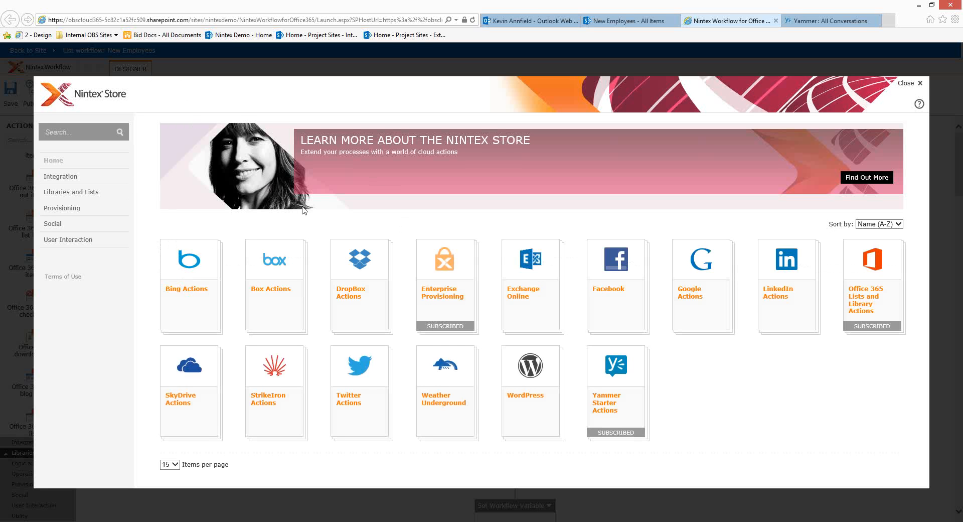
# Browse the SkyDrive and Yammer Starter Actions packs, then add the Facebook actions pack
pyautogui.moveTo(300, 304)
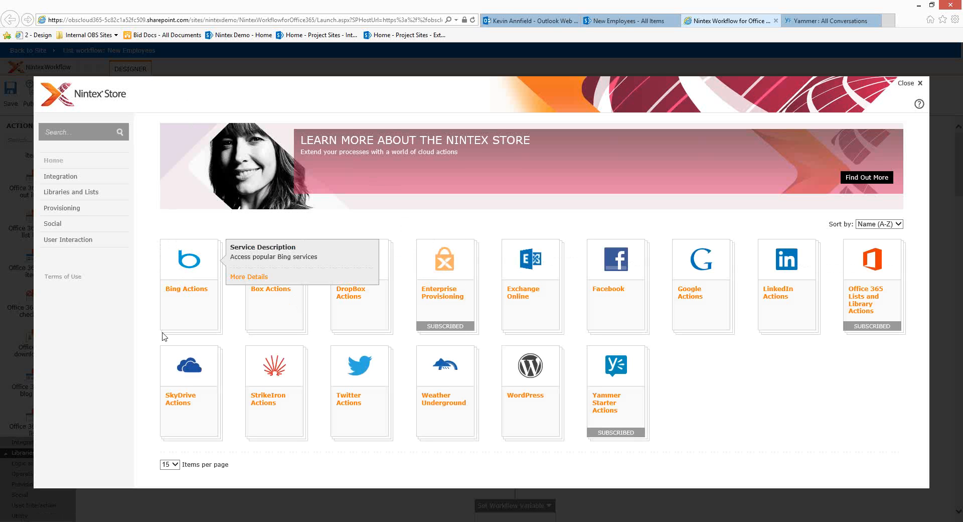
pyautogui.click(200, 370)
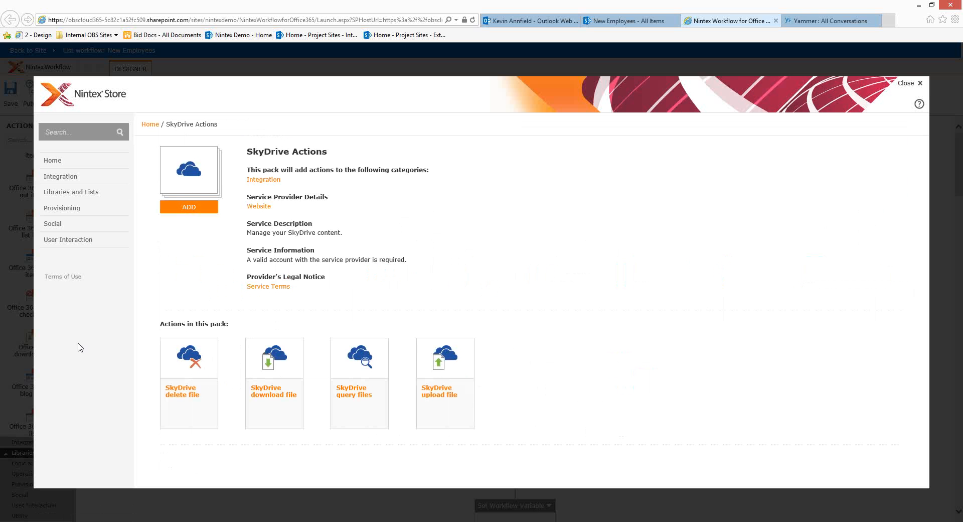
pyautogui.click(61, 160)
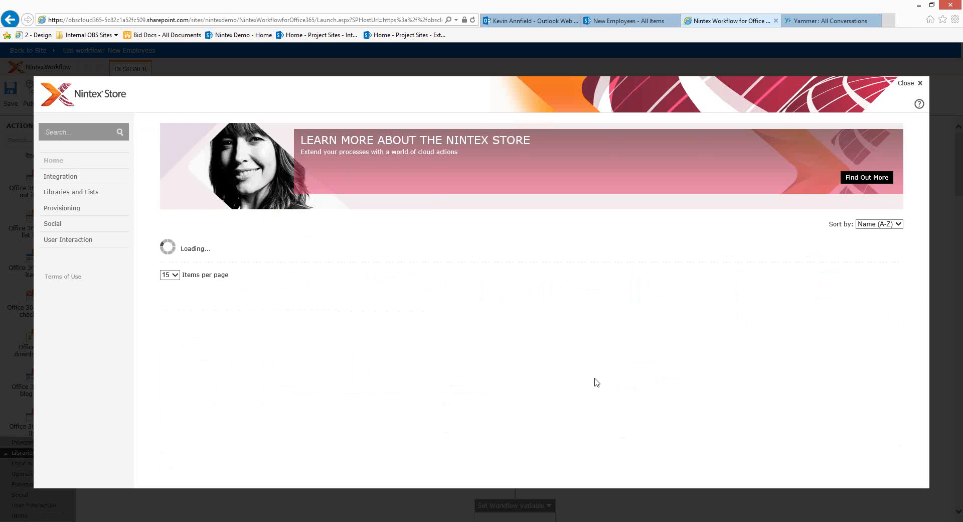
pyautogui.click(621, 363)
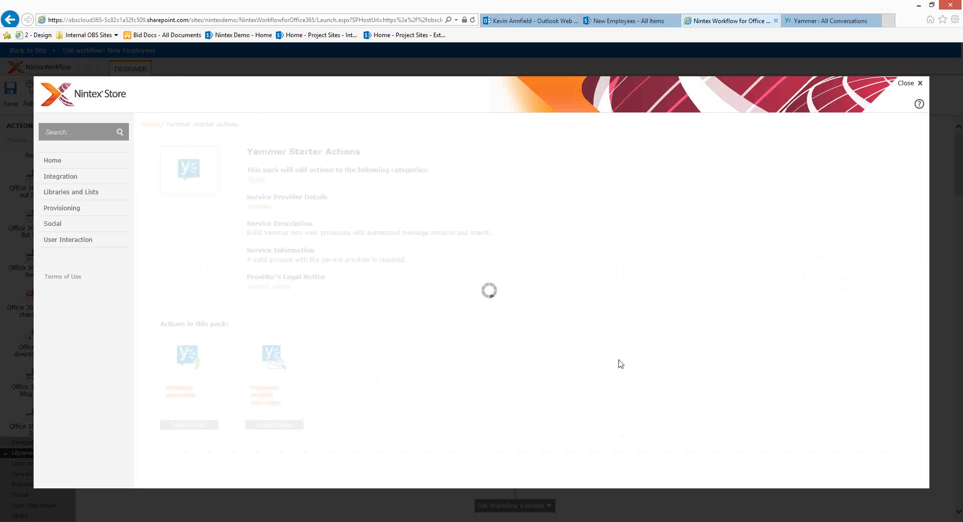
pyautogui.click(62, 161)
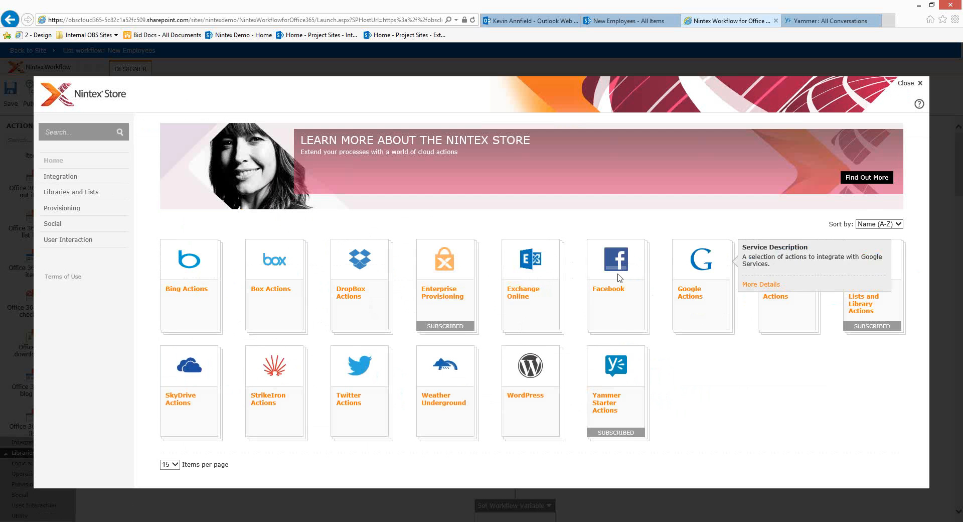
pyautogui.click(622, 331)
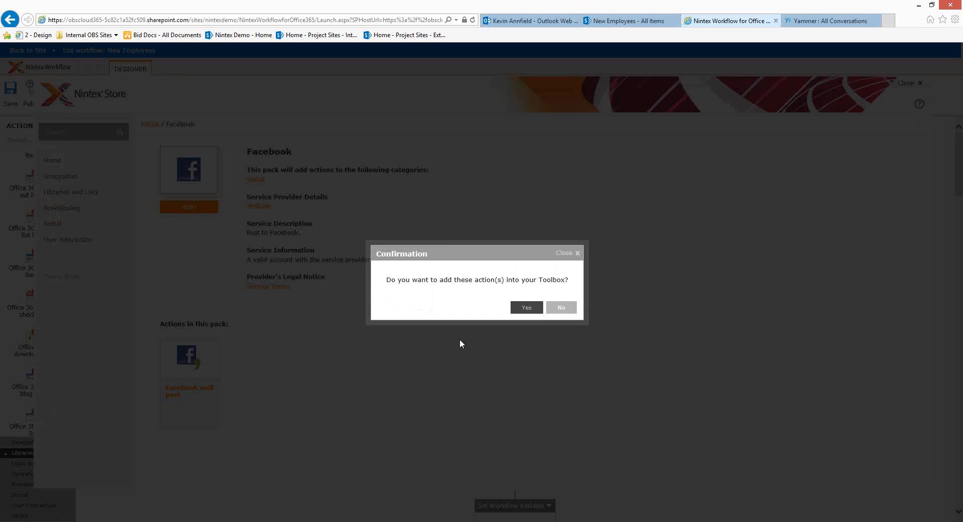
pyautogui.click(526, 307)
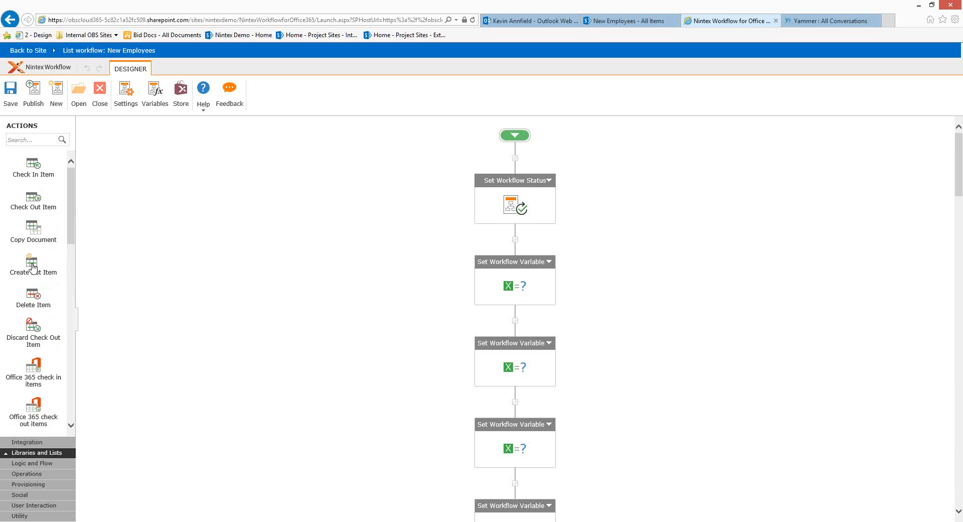
# Drop a Create List Item action at the workflow start, cancel its settings, then delete it
pyautogui.moveTo(270, 208); pyautogui.dragTo(516, 164)
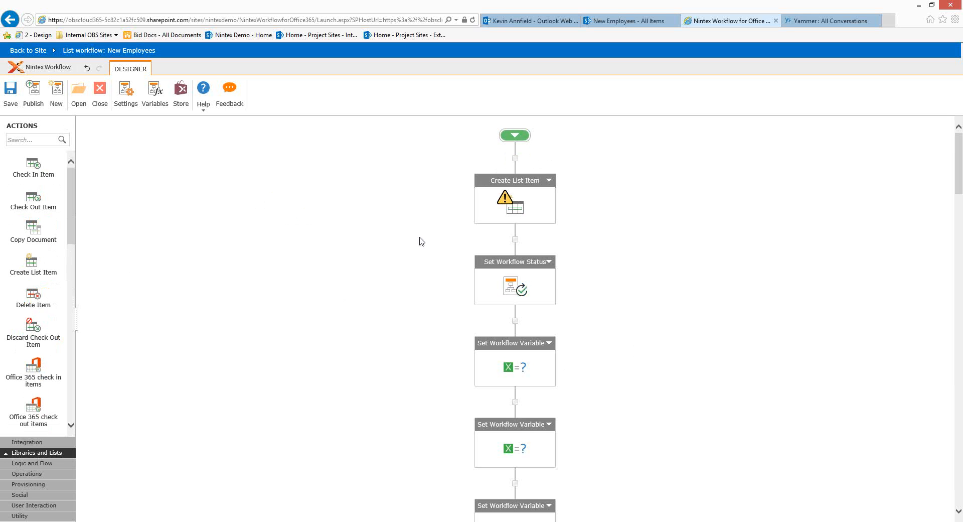
pyautogui.doubleClick(517, 213)
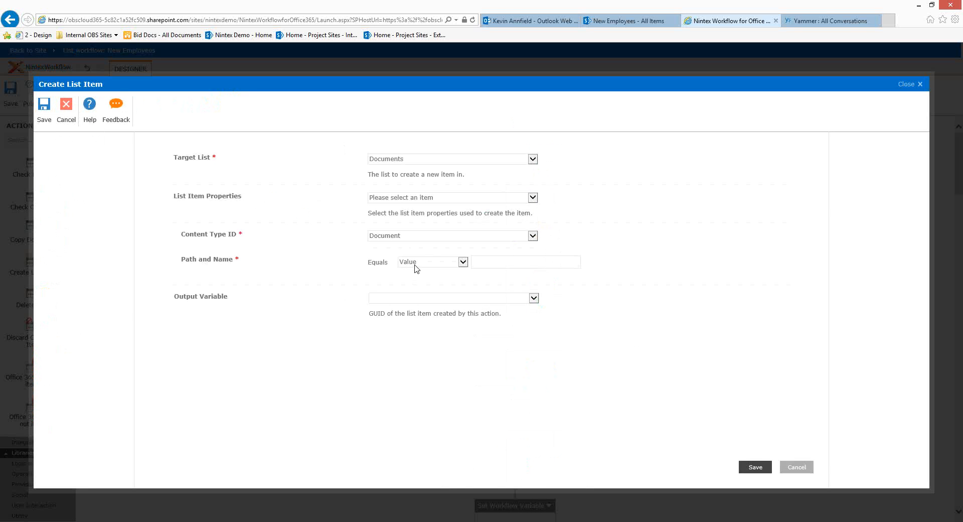
pyautogui.click(805, 471)
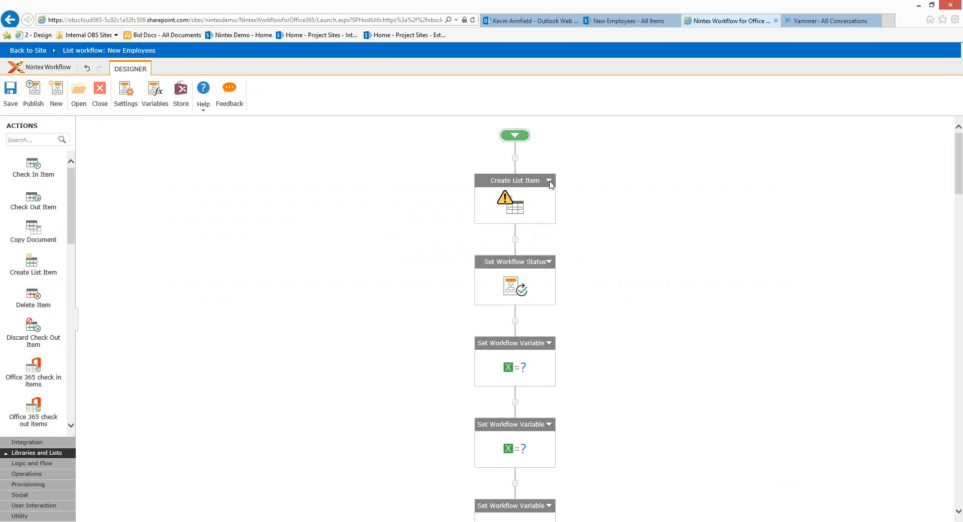
pyautogui.click(549, 182)
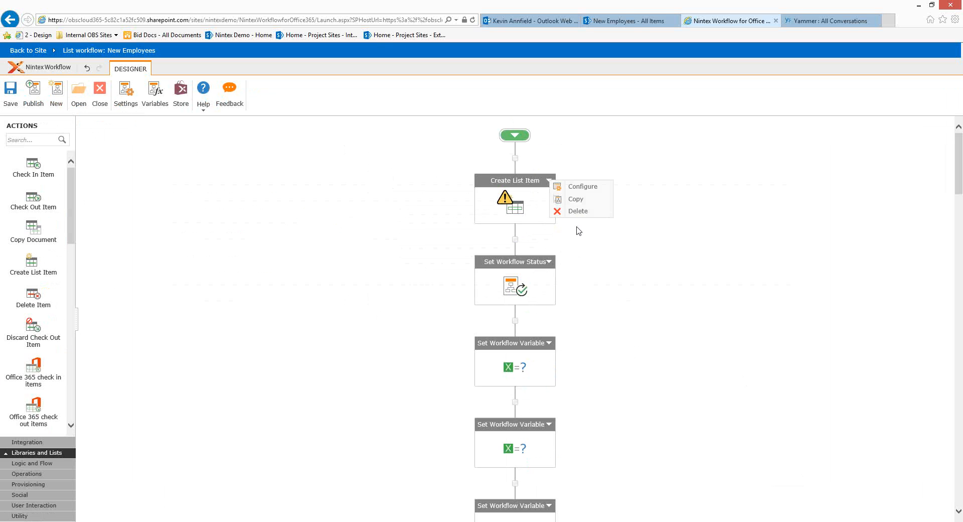
pyautogui.click(578, 211)
pyautogui.click(525, 299)
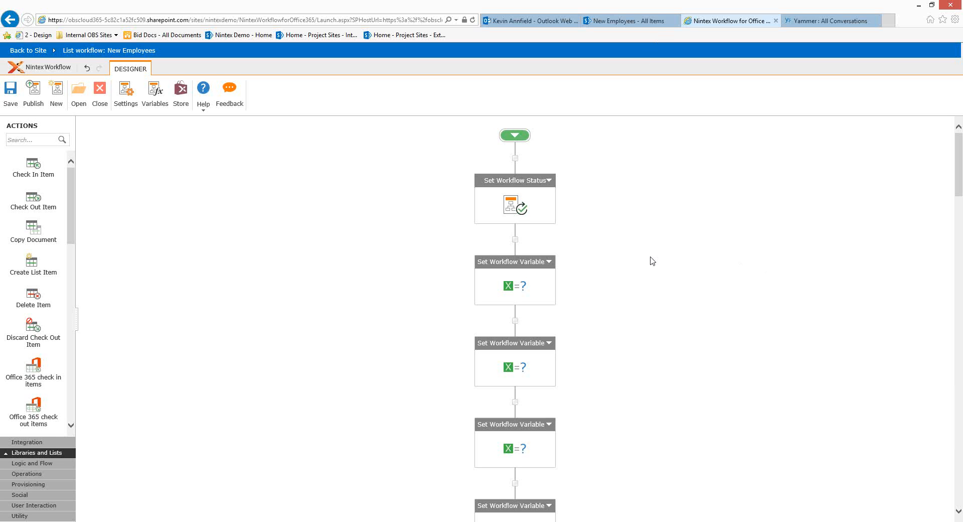
# Scroll through the provisioning and logging actions, then return to the 'New Employees - All Items' tab
pyautogui.scroll(-5, 656, 264)
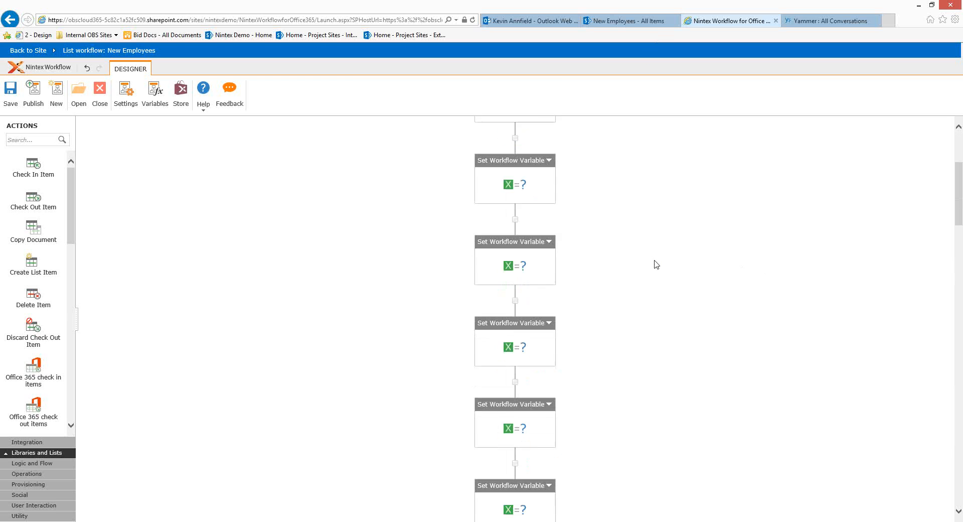
pyautogui.scroll(-3, 657, 264)
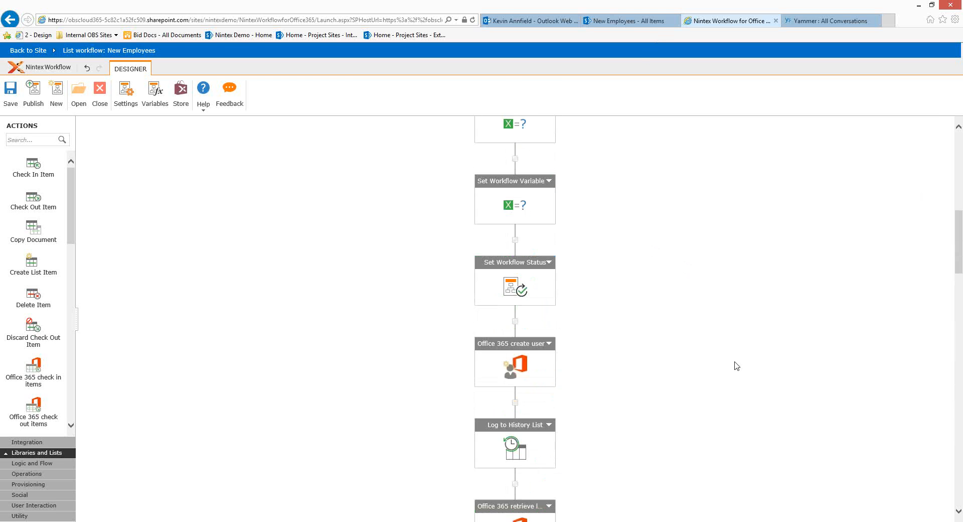
pyautogui.scroll(-2, 702, 326)
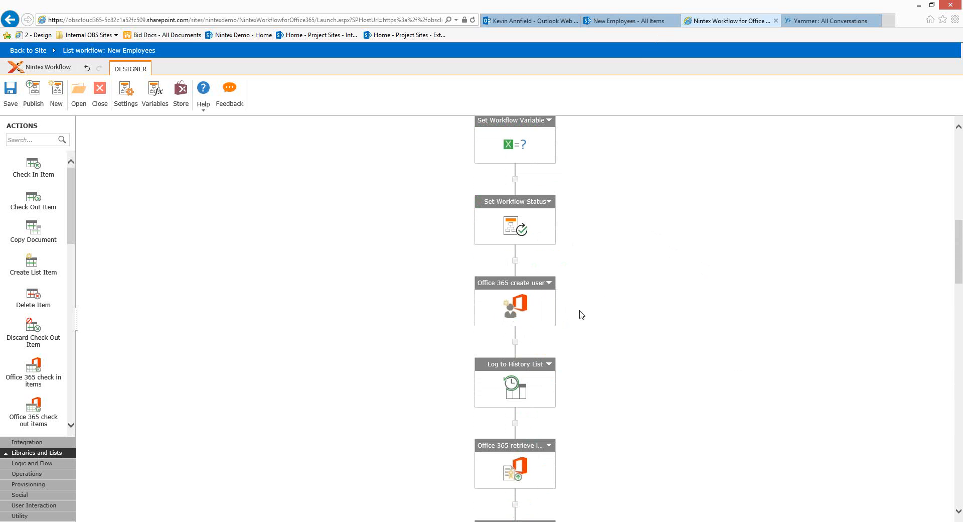
pyautogui.scroll(-4, 581, 316)
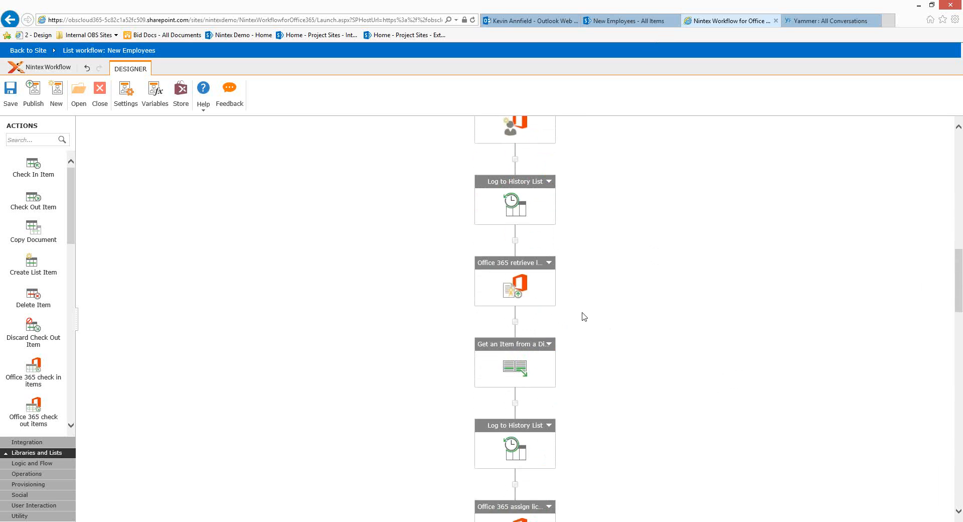
pyautogui.scroll(-1, 579, 327)
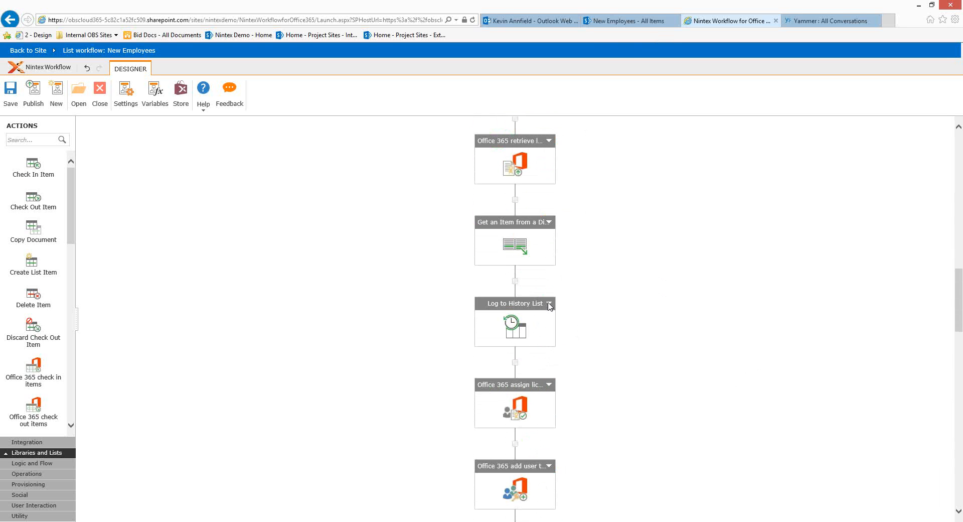
pyautogui.scroll(-2, 613, 355)
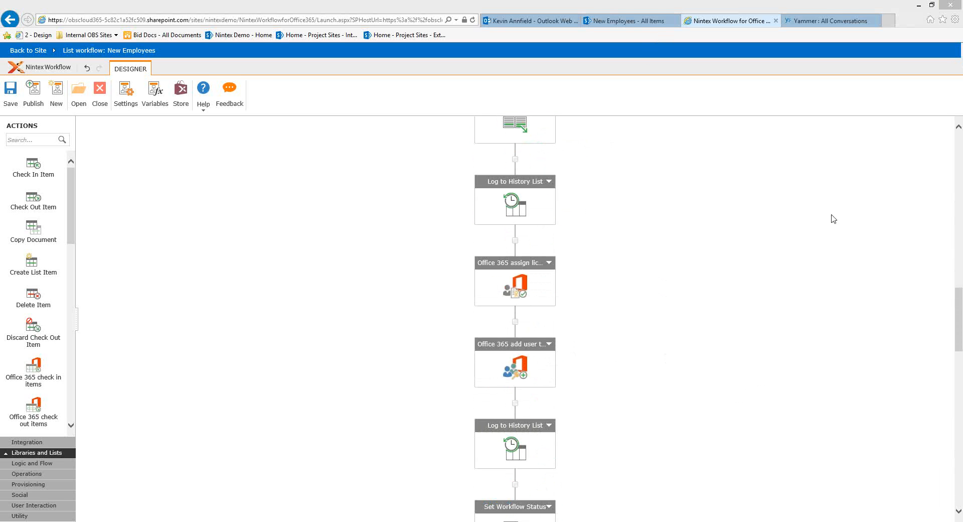
pyautogui.click(624, 21)
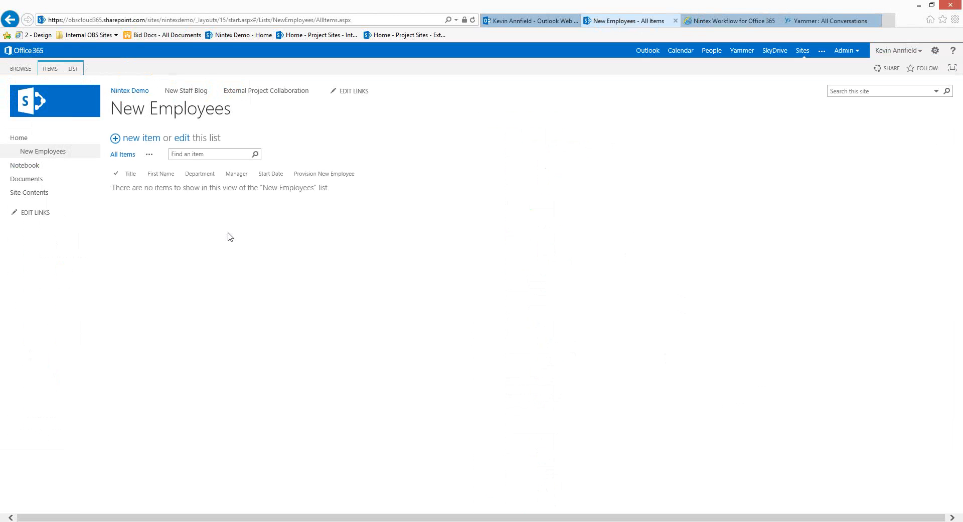
# Refresh the list and view the running Provision New Employee workflow on the new employee's item
pyautogui.press('F5')
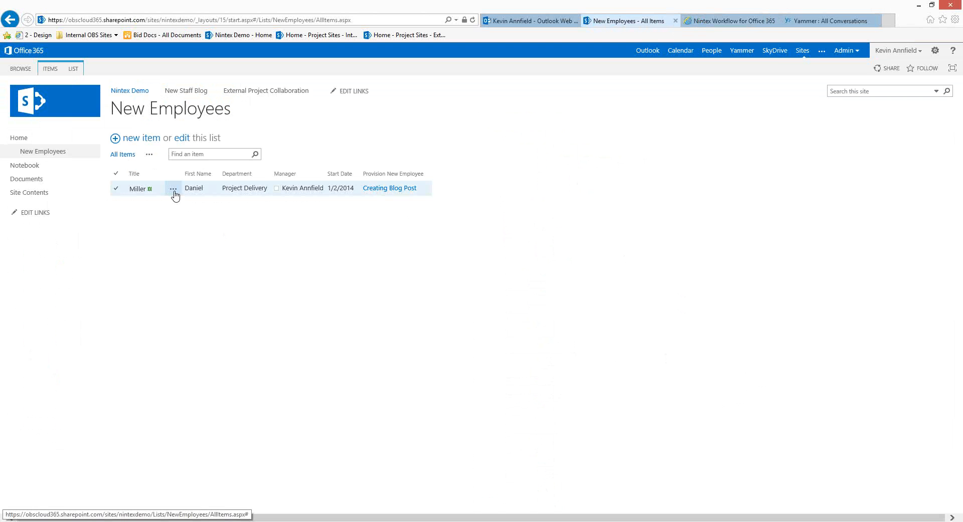
pyautogui.click(174, 193)
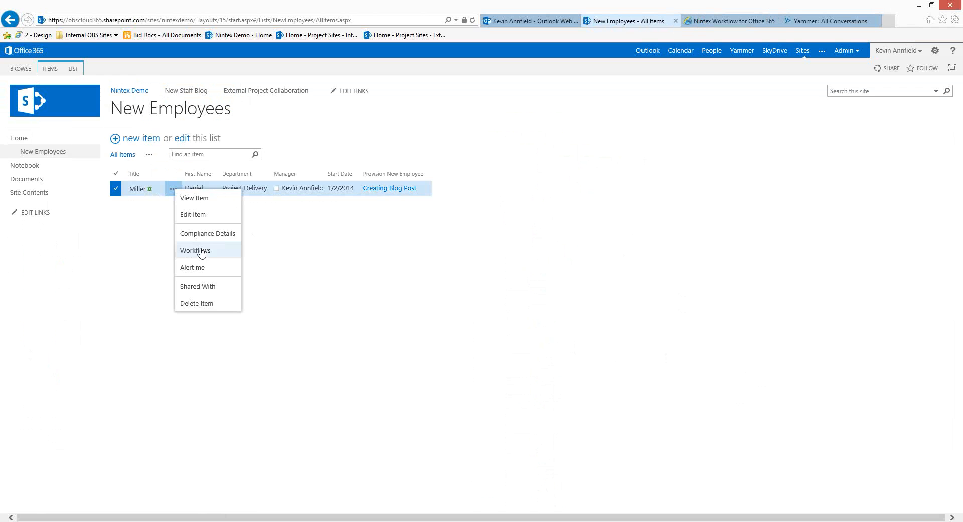
pyautogui.click(202, 252)
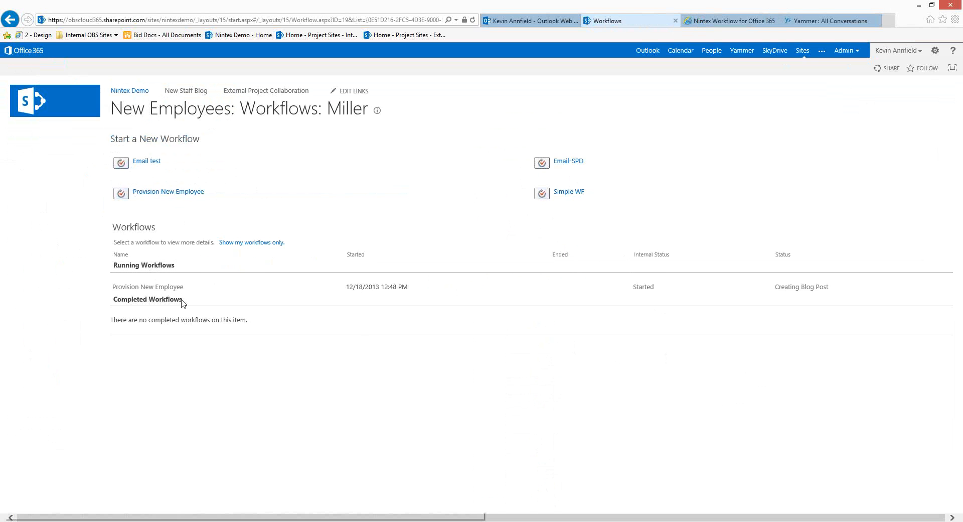
pyautogui.click(157, 288)
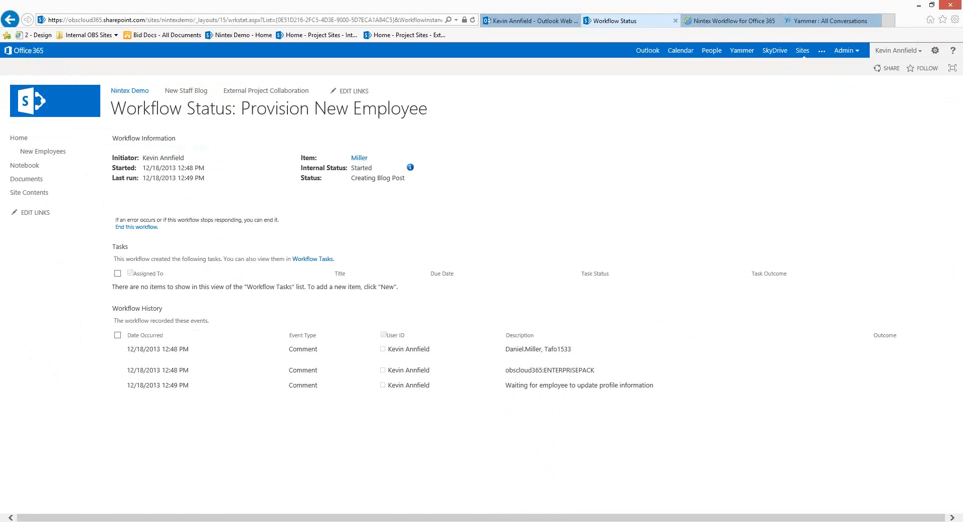
pyautogui.moveTo(631, 108); pyautogui.dragTo(454, 2)
pyautogui.scroll(-1, 287, 398)
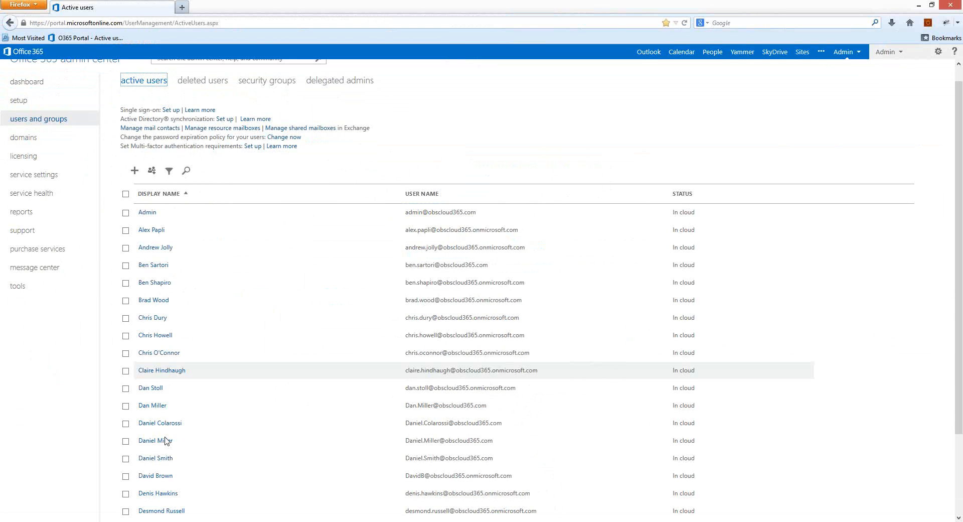
pyautogui.scroll(-1, 167, 441)
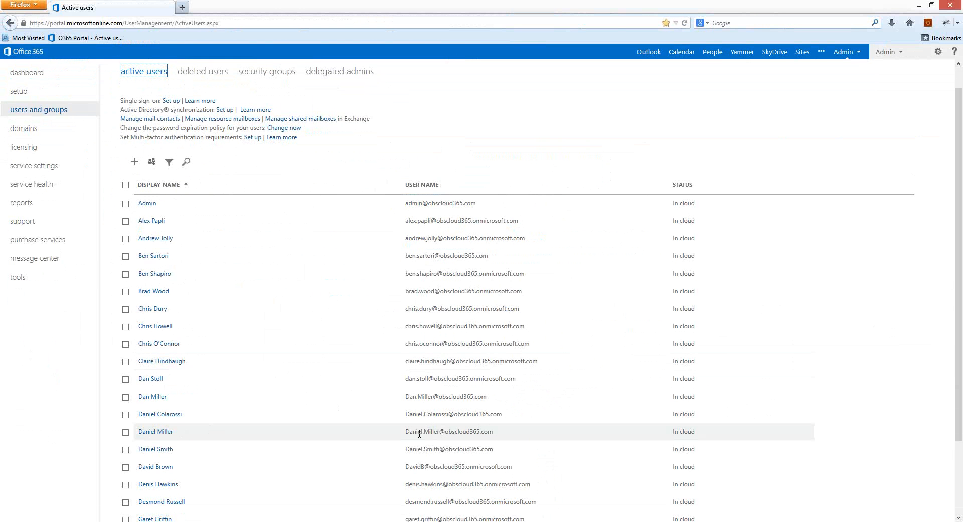
pyautogui.click(155, 431)
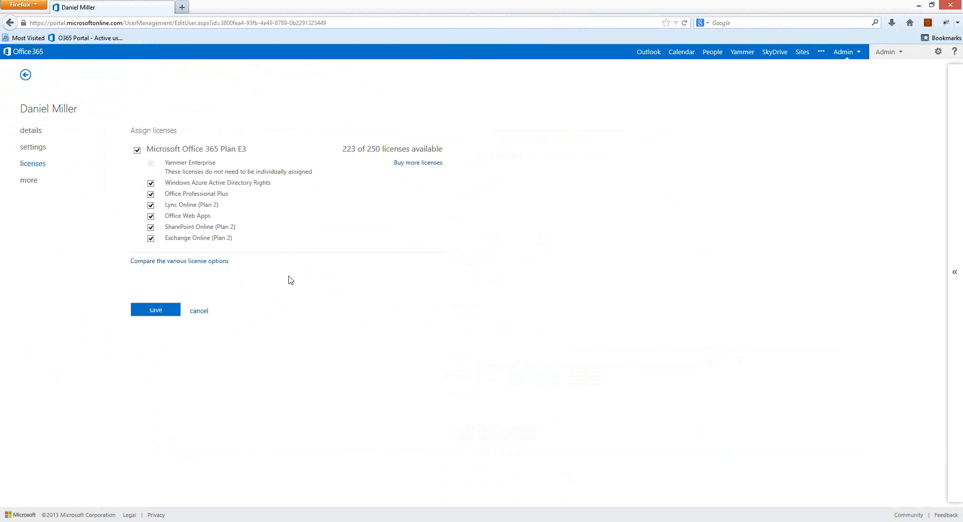
pyautogui.click(10, 22)
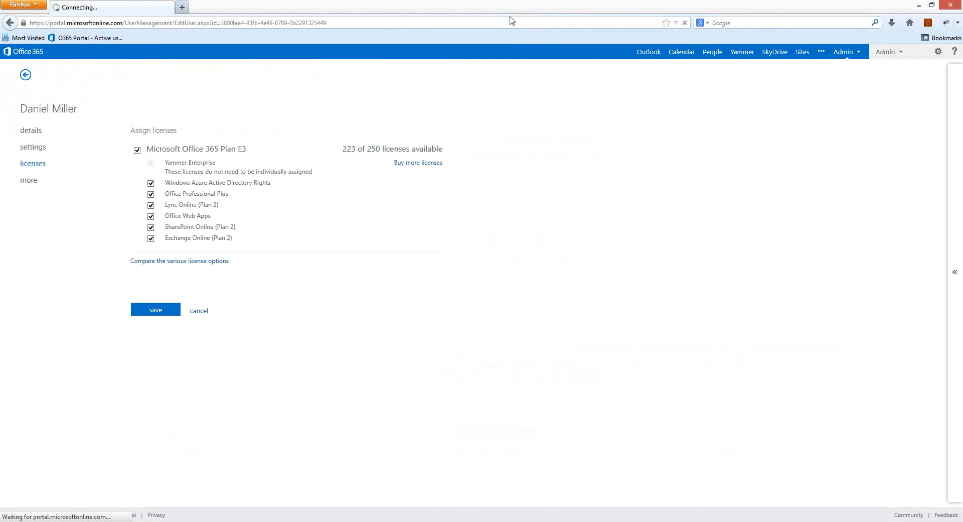
pyautogui.click(932, 5)
pyautogui.moveTo(814, 122); pyautogui.dragTo(962, 166)
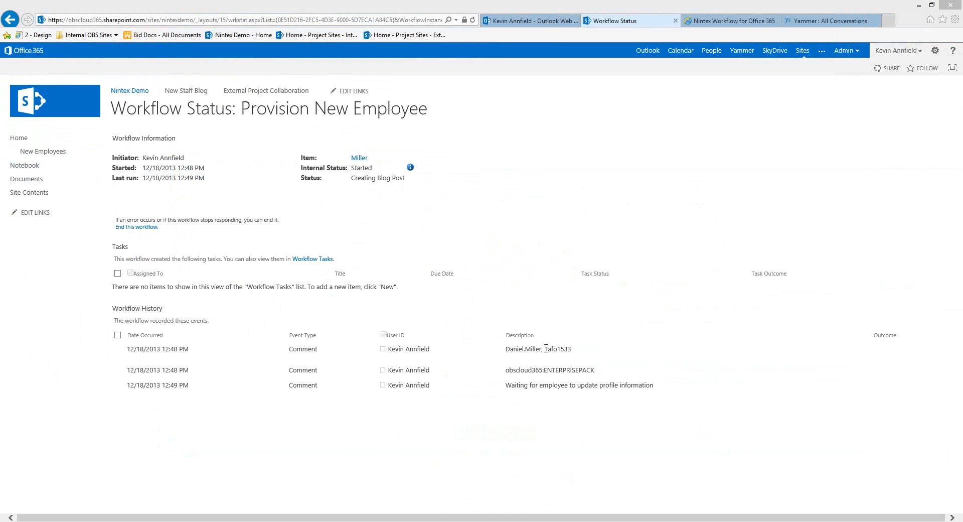
# Select and copy the password from the Your Account Details email in Outlook Web App
pyautogui.moveTo(545, 350); pyautogui.dragTo(575, 349)
pyautogui.click(708, 197)
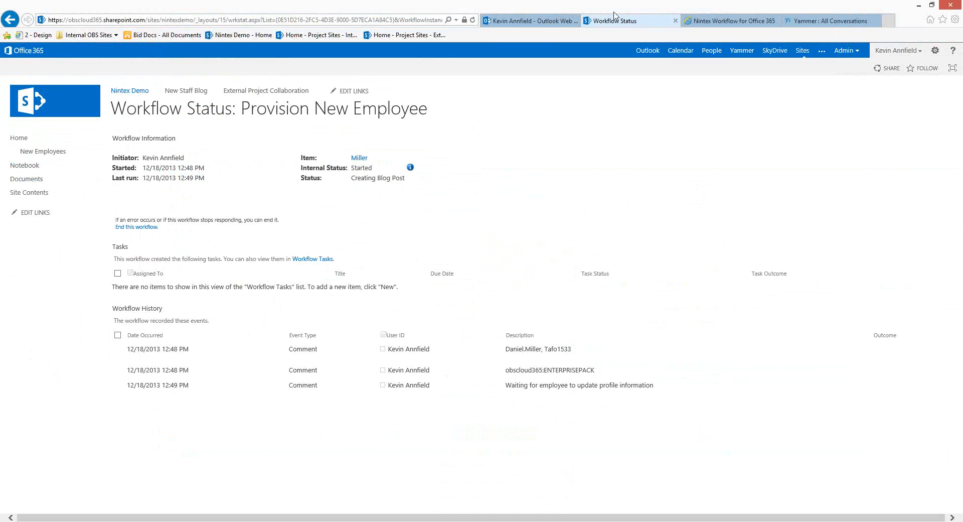
pyautogui.click(521, 23)
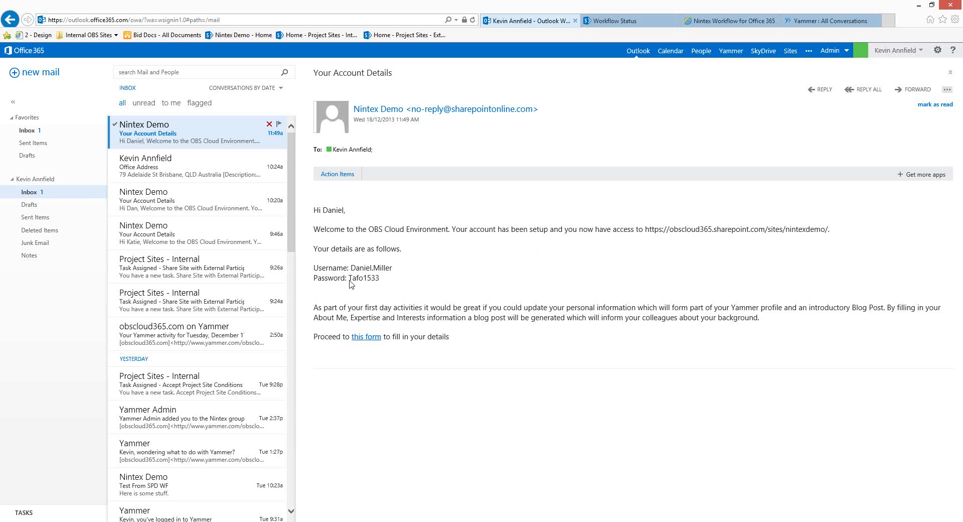
pyautogui.doubleClick(380, 283)
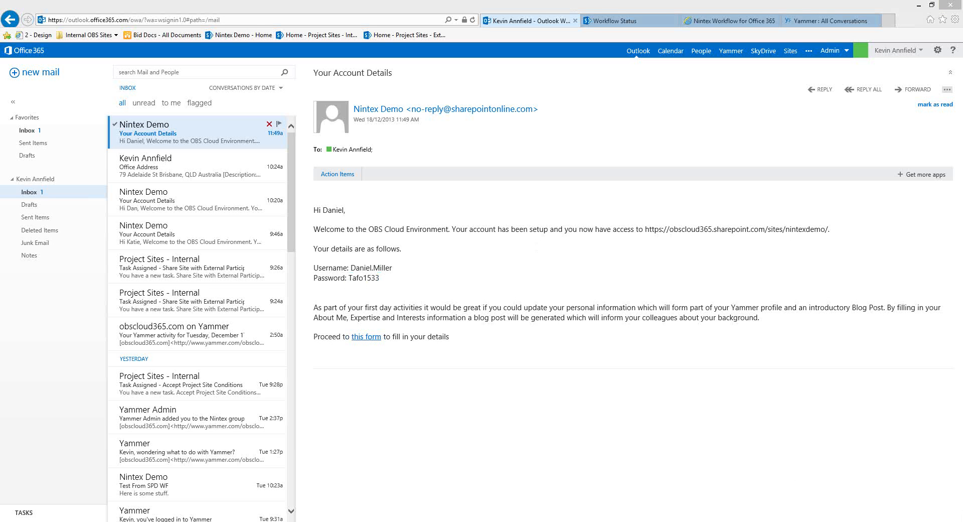
pyautogui.click(383, 282)
pyautogui.doubleClick(357, 278)
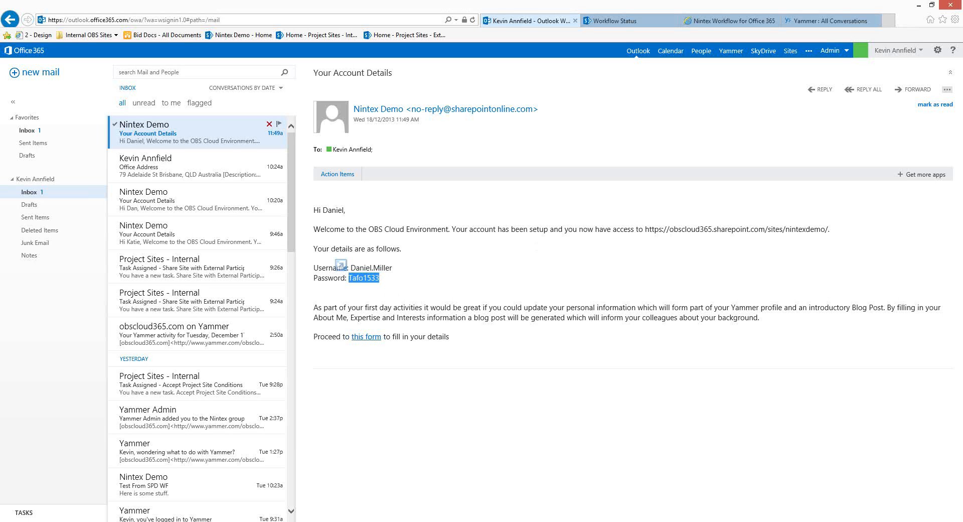
pyautogui.hotkey('alt', 'Tab')
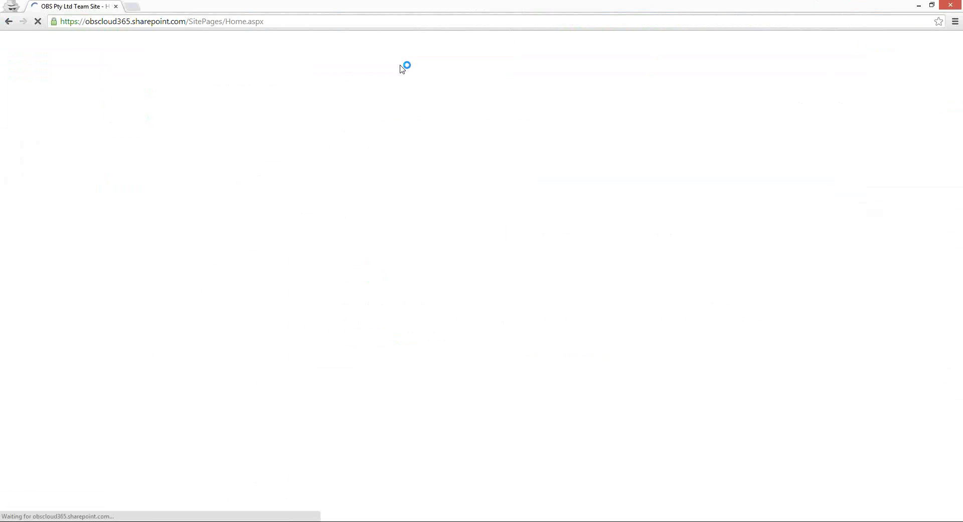
# Edit the address bar to the Nintex Demo site URL and load its home page
pyautogui.click(193, 22)
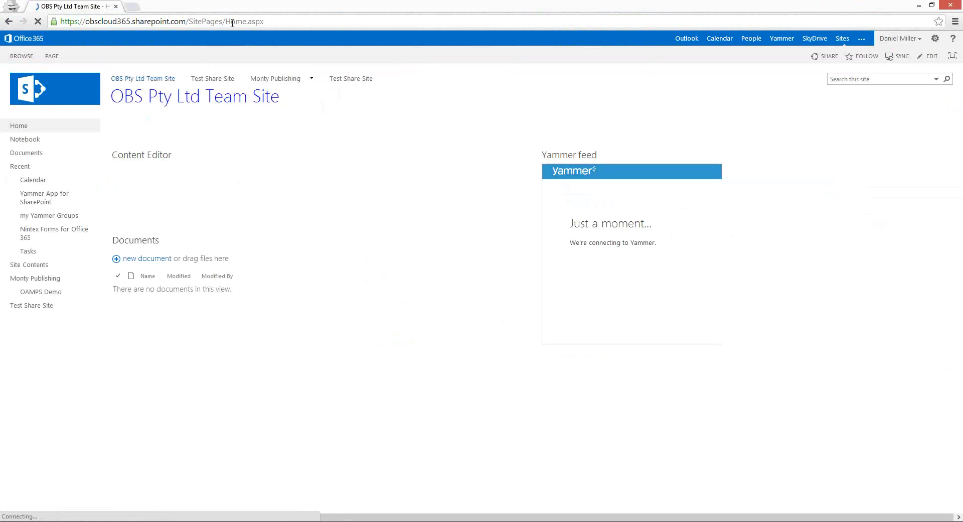
pyautogui.moveTo(189, 21); pyautogui.dragTo(356, 33)
pyautogui.write('sites')
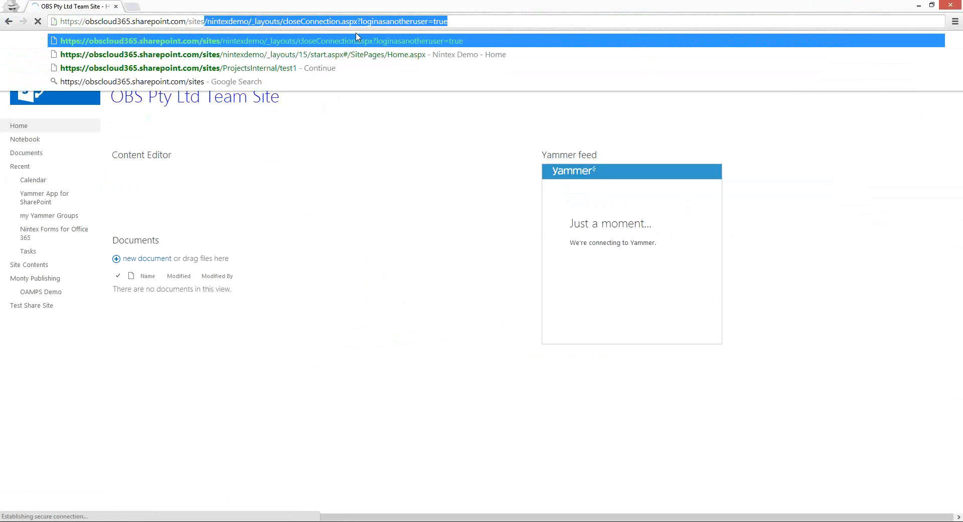
pyautogui.press('Down')
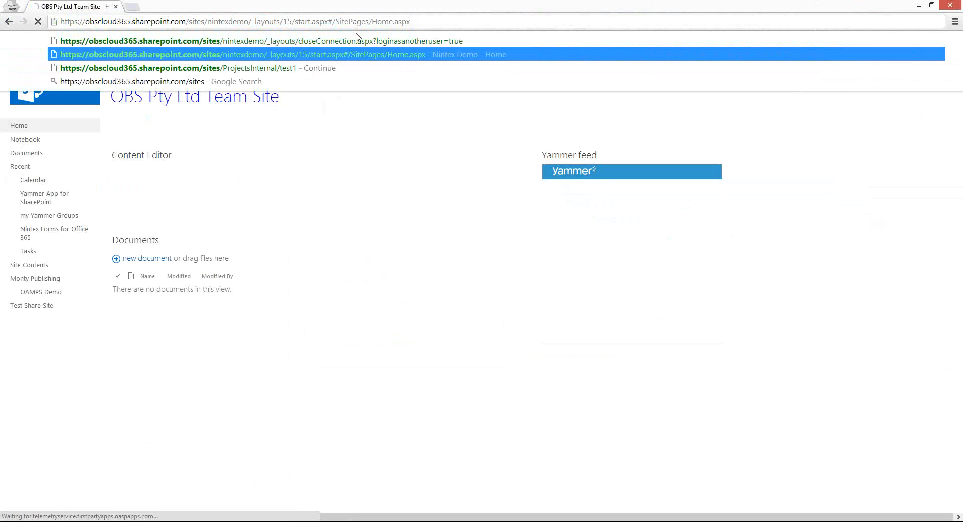
pyautogui.press('BackSpace')
pyautogui.press('BackSpace')
pyautogui.press('BackSpace')
pyautogui.press('BackSpace')
pyautogui.press('BackSpace')
pyautogui.press('BackSpace')
pyautogui.press('BackSpace')
pyautogui.press('BackSpace')
pyautogui.press('BackSpace')
pyautogui.press('BackSpace')
pyautogui.press('BackSpace')
pyautogui.press('BackSpace')
pyautogui.press('BackSpace')
pyautogui.press('BackSpace')
pyautogui.press('BackSpace')
pyautogui.press('BackSpace')
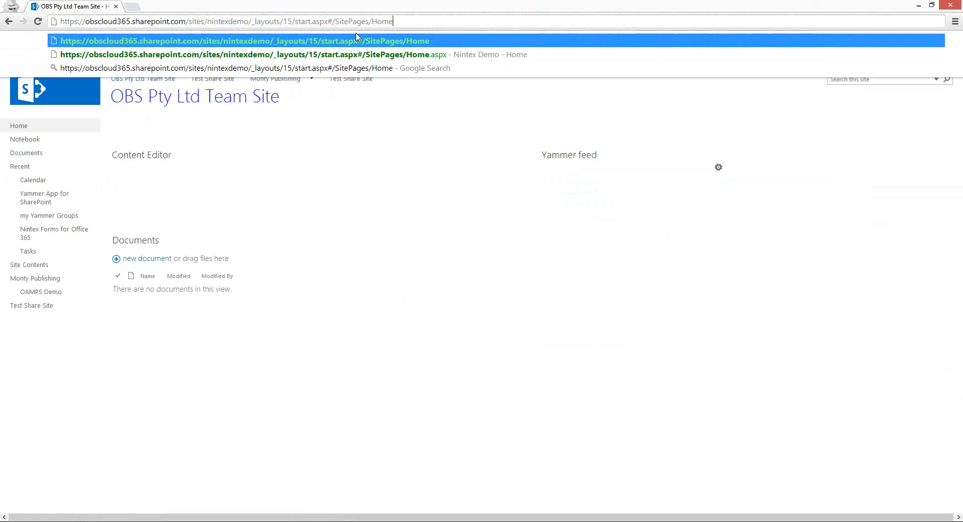
pyautogui.press('BackSpace')
pyautogui.press('BackSpace')
pyautogui.press('BackSpace')
pyautogui.press('BackSpace')
pyautogui.press('BackSpace')
pyautogui.press('BackSpace')
pyautogui.press('BackSpace')
pyautogui.press('BackSpace')
pyautogui.press('BackSpace')
pyautogui.press('BackSpace')
pyautogui.press('BackSpace')
pyautogui.press('BackSpace')
pyautogui.press('BackSpace')
pyautogui.press('BackSpace')
pyautogui.press('BackSpace')
pyautogui.press('BackSpace')
pyautogui.press('BackSpace')
pyautogui.press('BackSpace')
pyautogui.press('BackSpace')
pyautogui.press('BackSpace')
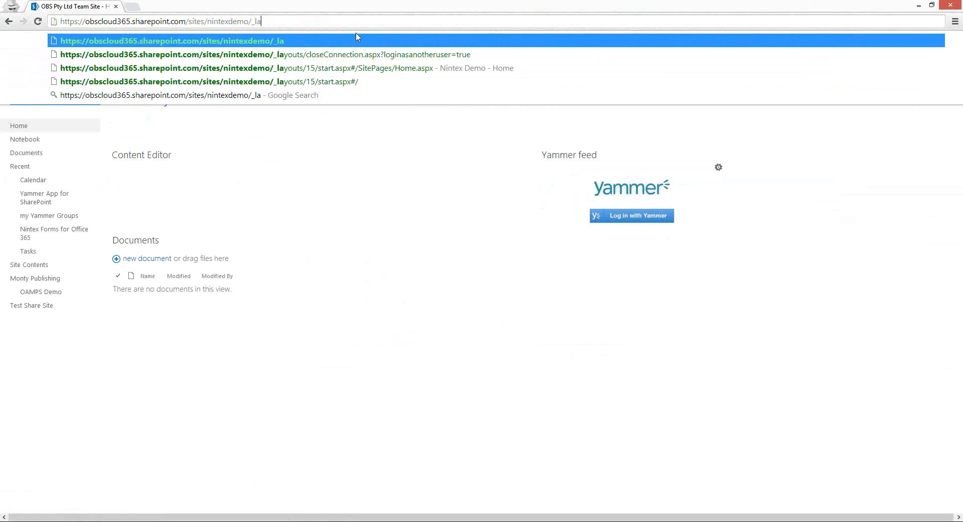
pyautogui.press('Return')
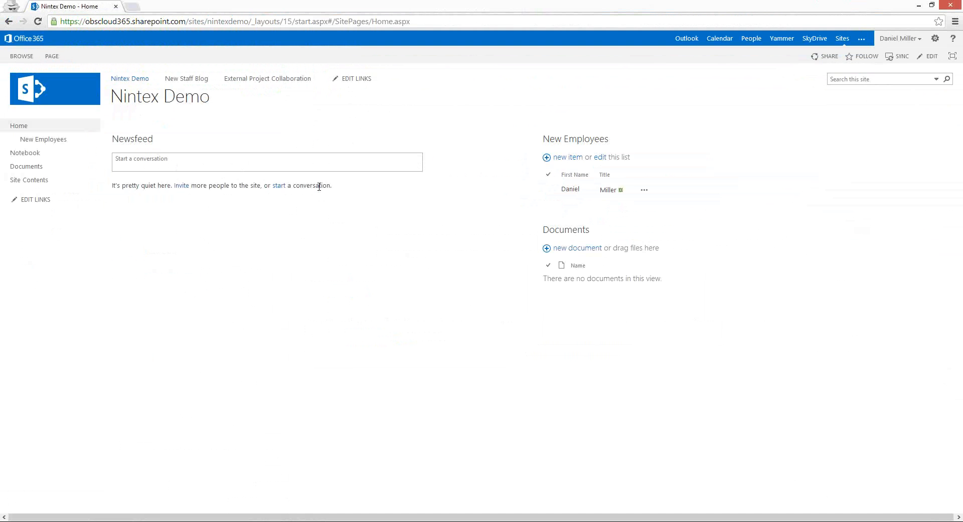
# Select the new employee's row under New Employees and check its item options menu
pyautogui.click(548, 189)
pyautogui.click(645, 193)
pyautogui.click(668, 216)
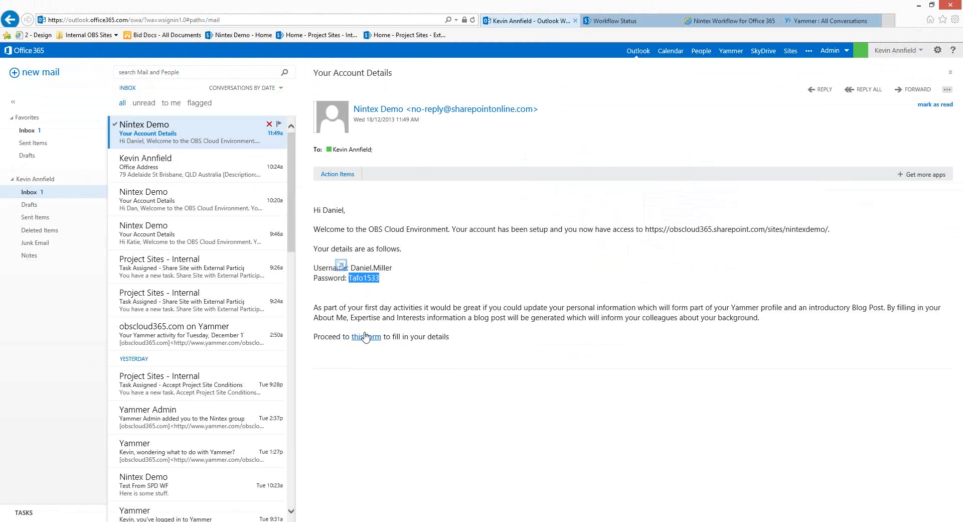
# Copy the 'this form' link from the welcome email and load it in Chrome
pyautogui.click(367, 337)
pyautogui.rightClick(368, 339)
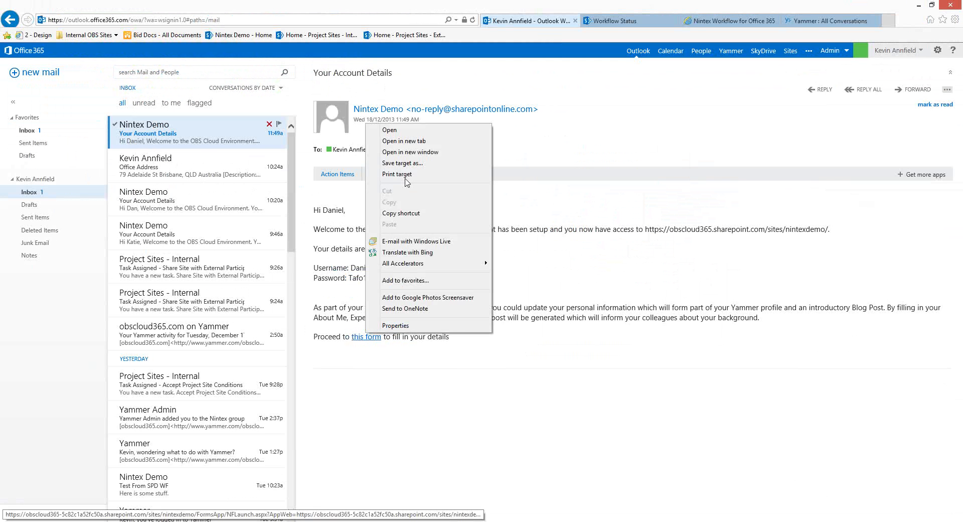
pyautogui.click(477, 213)
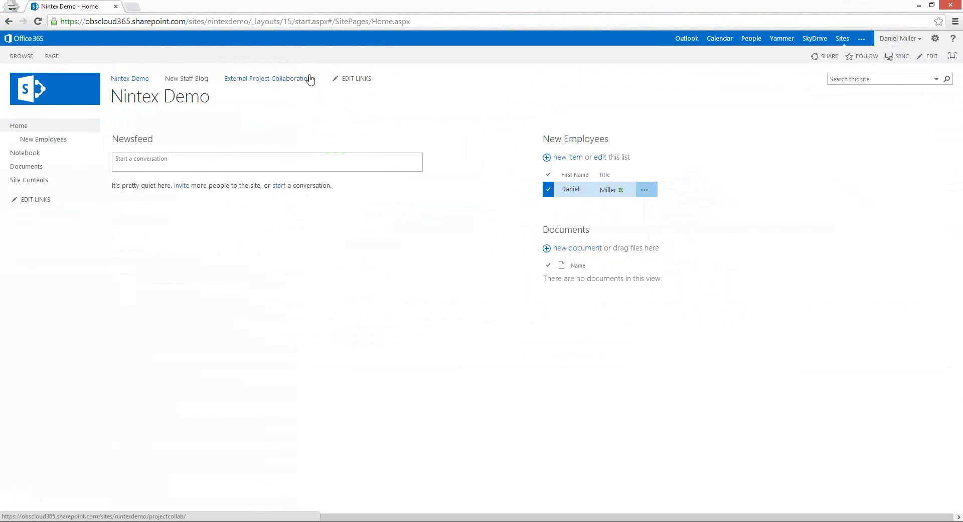
pyautogui.hotkey('ctrl', 'a')
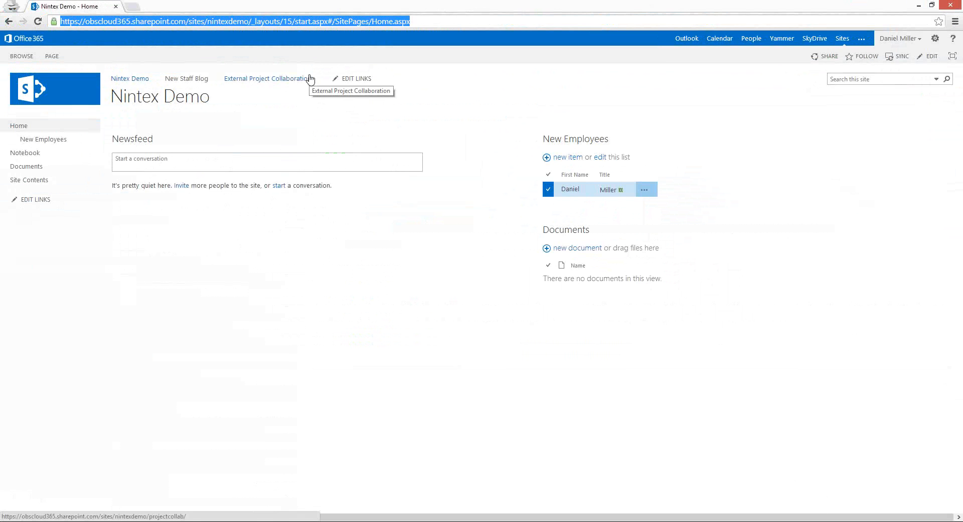
pyautogui.hotkey('ctrl', 'v')
pyautogui.press('Return')
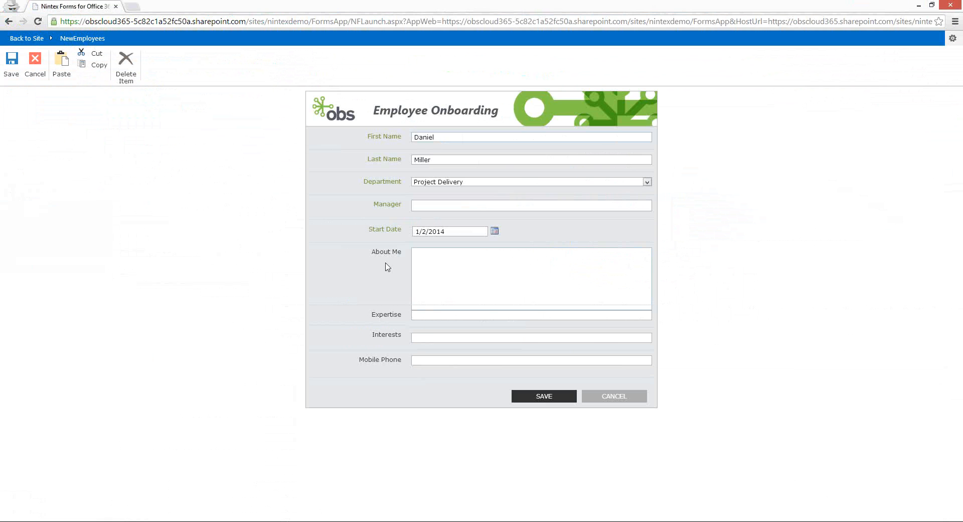
# Paste the new employee's biography into About Me and remove its leading indent
pyautogui.moveTo(374, 255); pyautogui.dragTo(433, 369)
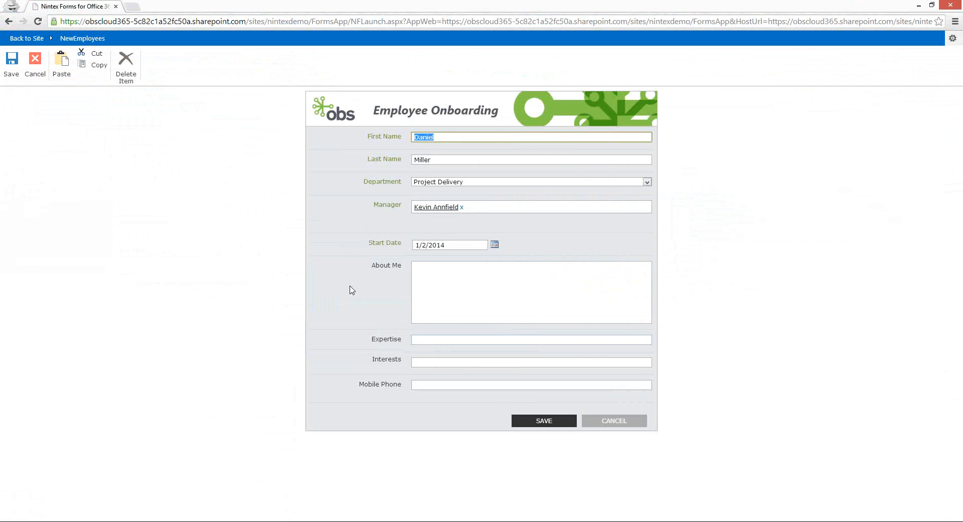
pyautogui.click(423, 285)
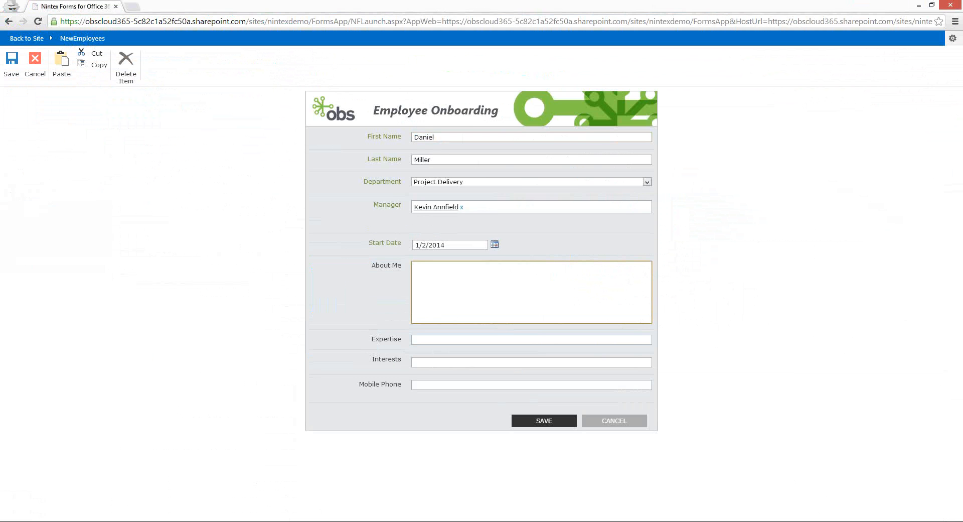
pyautogui.hotkey('alt', 'Tab')
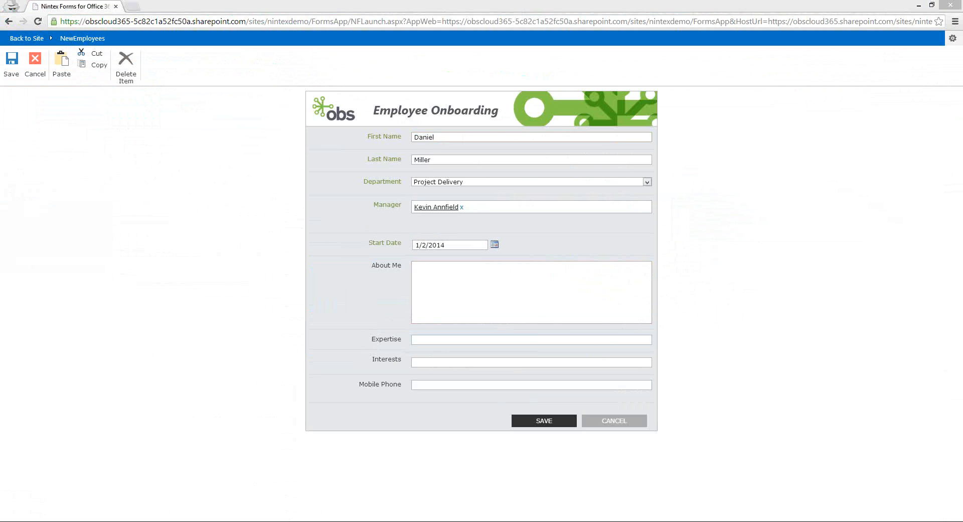
pyautogui.click(489, 301)
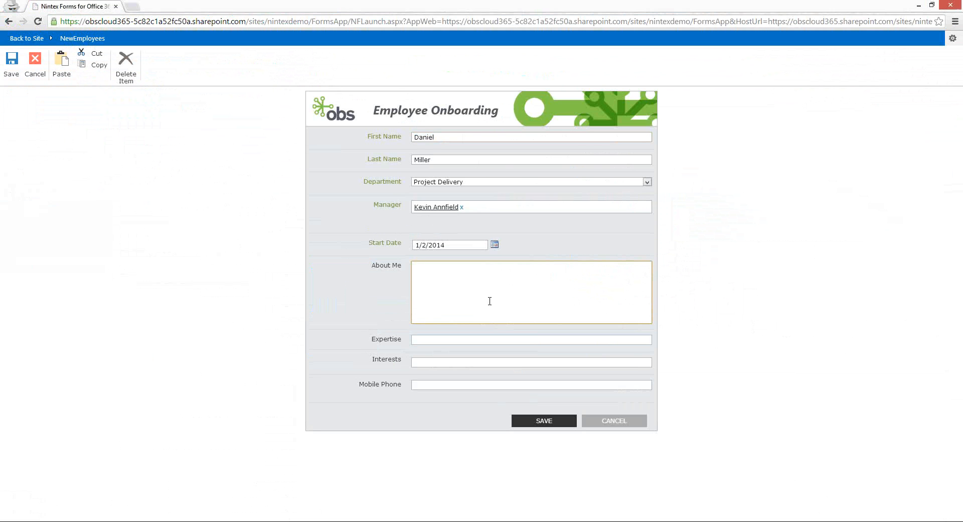
pyautogui.hotkey('ctrl', 'v')
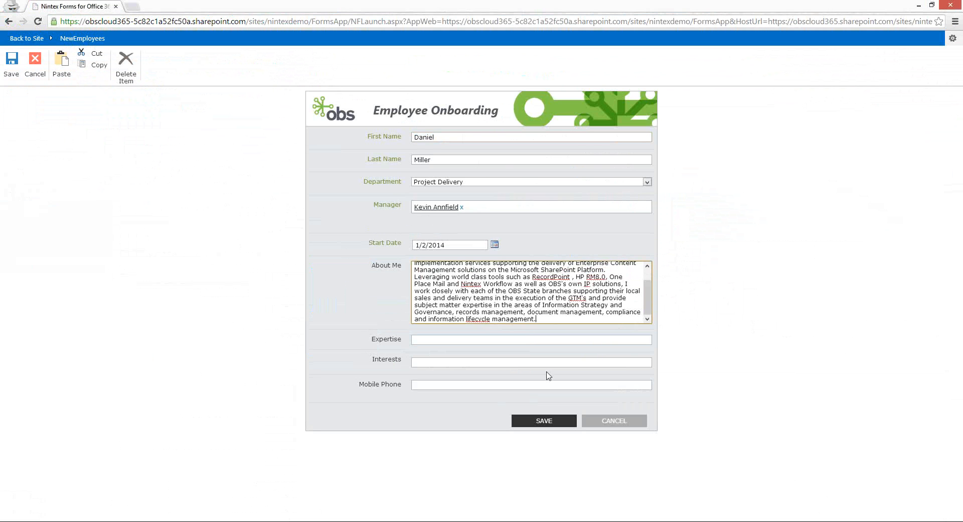
pyautogui.scroll(2, 650, 299)
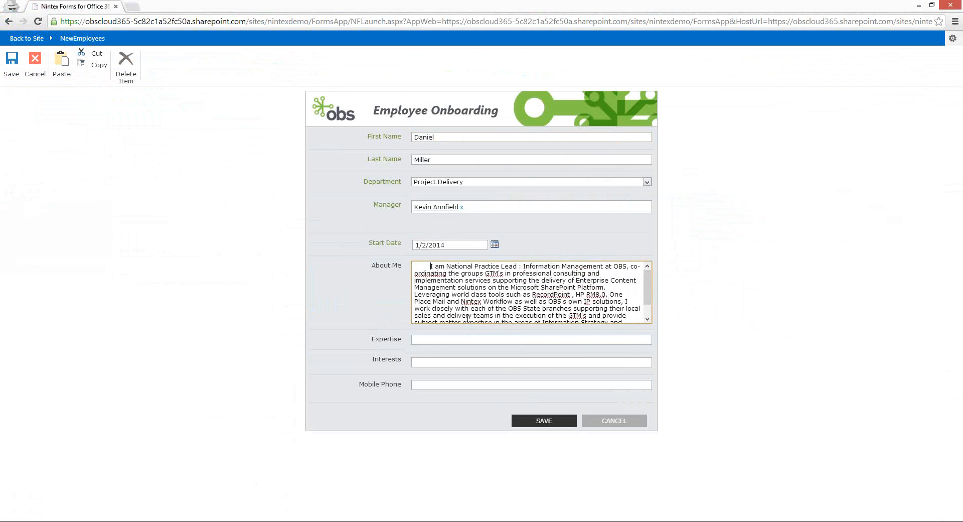
pyautogui.press('BackSpace')
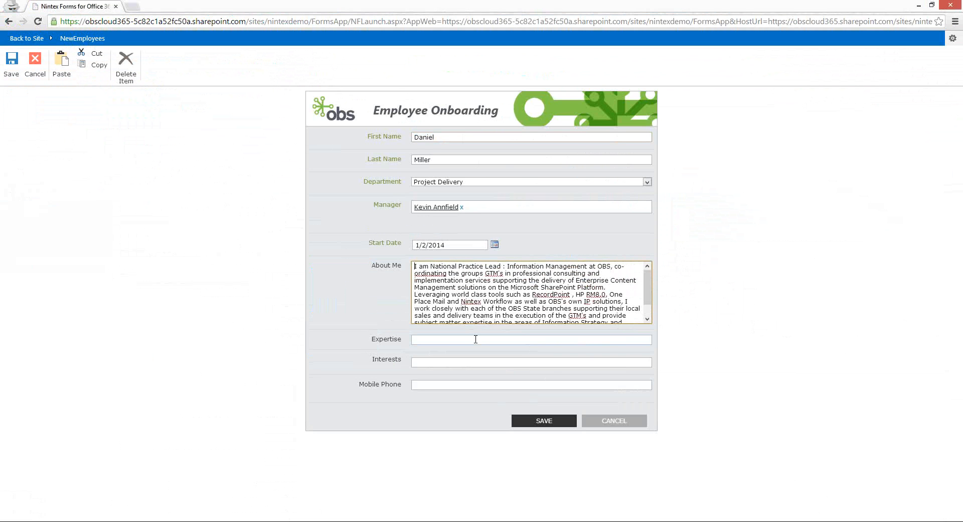
# Enter Expertise 'Records Management', Interests 'Cycling', and the employee's mobile phone number
pyautogui.press('Tab')
pyautogui.write('Records Management')
pyautogui.press('Tab')
pyautogui.write('Cycling')
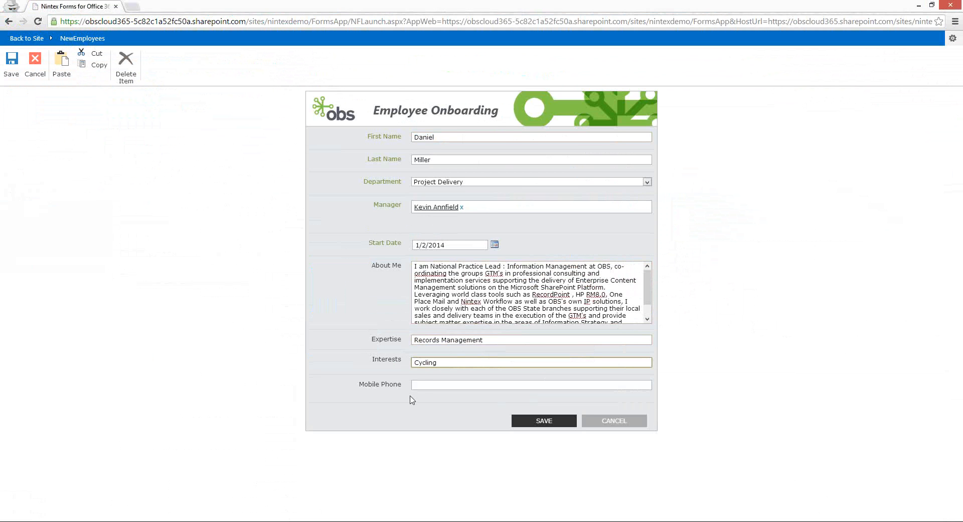
pyautogui.press('Tab')
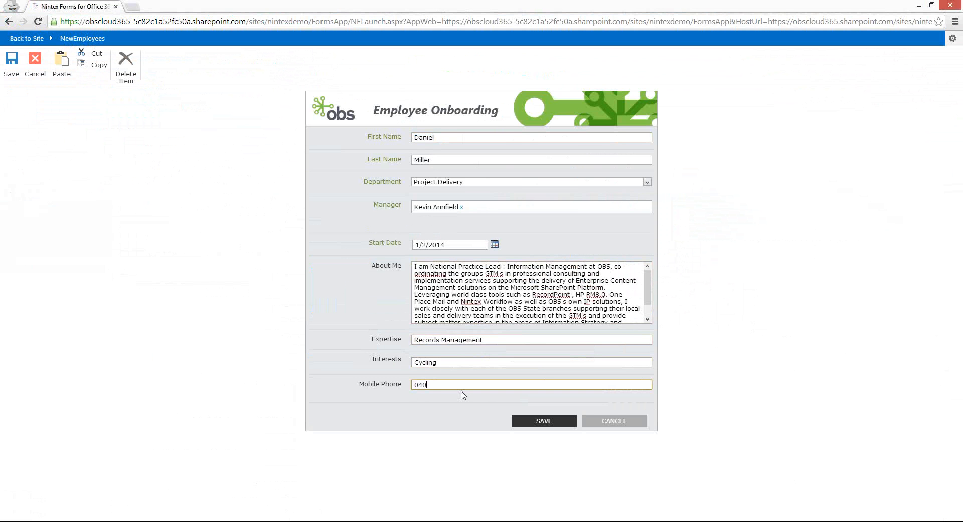
# Save the onboarding form, check the Provision New Employee workflow status, then return to the designer
pyautogui.click(543, 423)
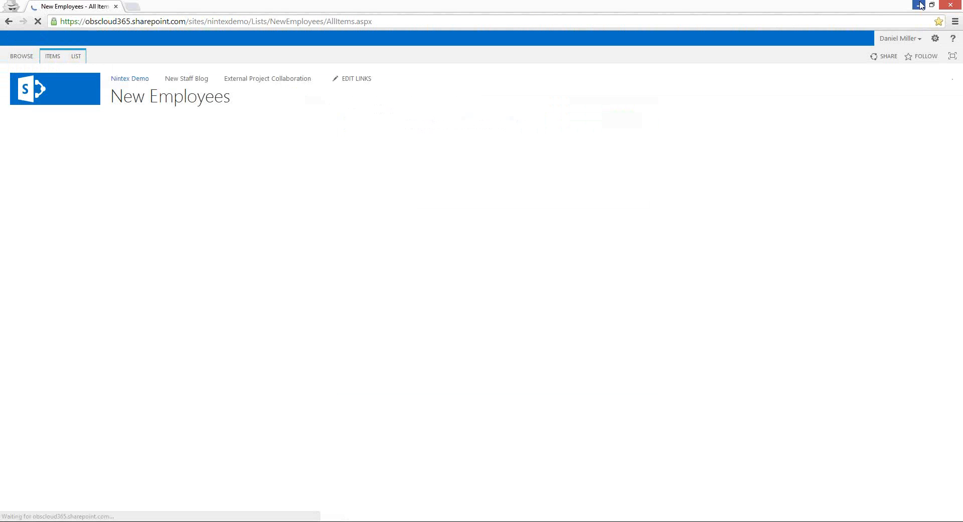
pyautogui.click(920, 5)
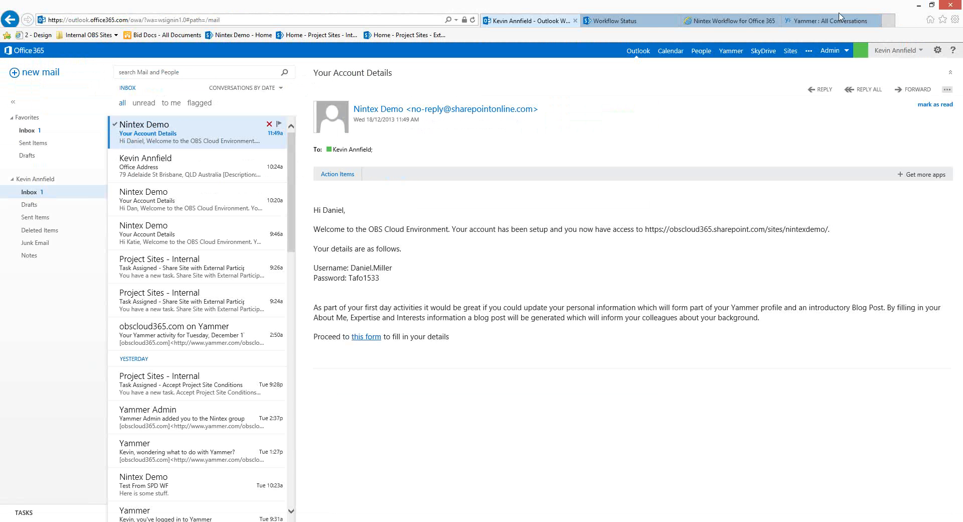
pyautogui.click(629, 21)
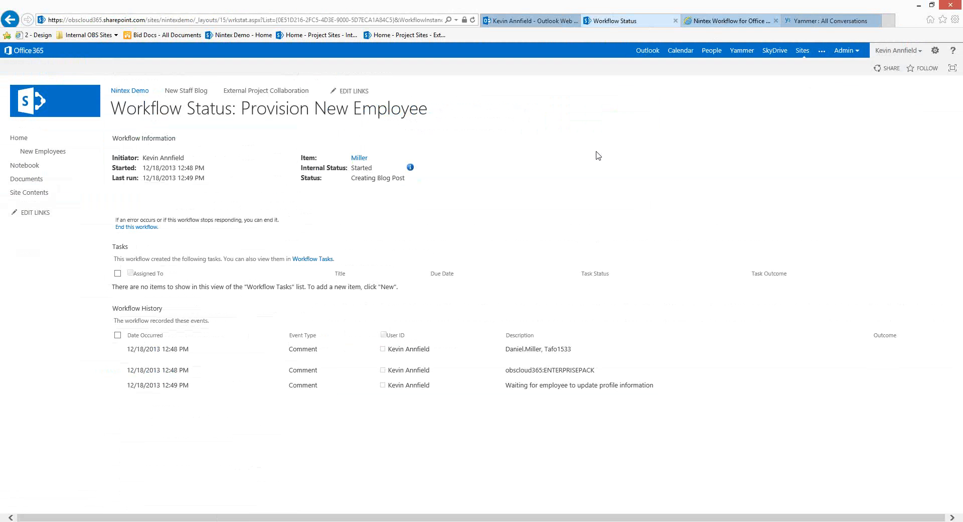
pyautogui.hotkey('ctrl', 'Tab')
pyautogui.scroll(-2, 623, 299)
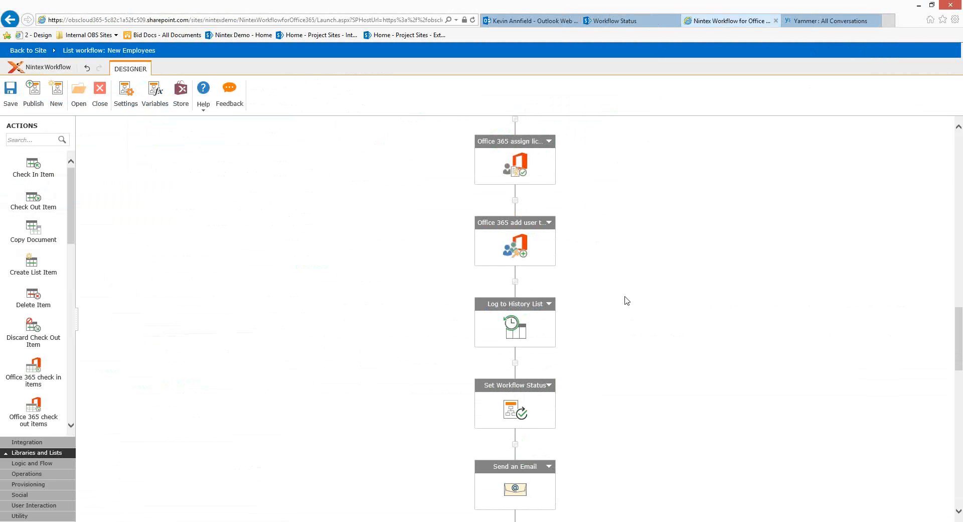
pyautogui.scroll(-4, 580, 200)
pyautogui.scroll(2, 599, 200)
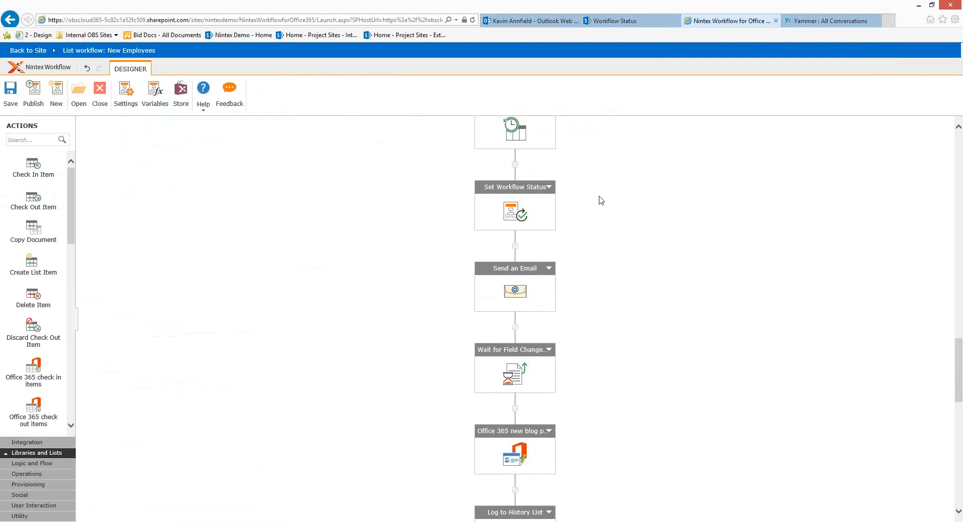
pyautogui.scroll(-2, 593, 265)
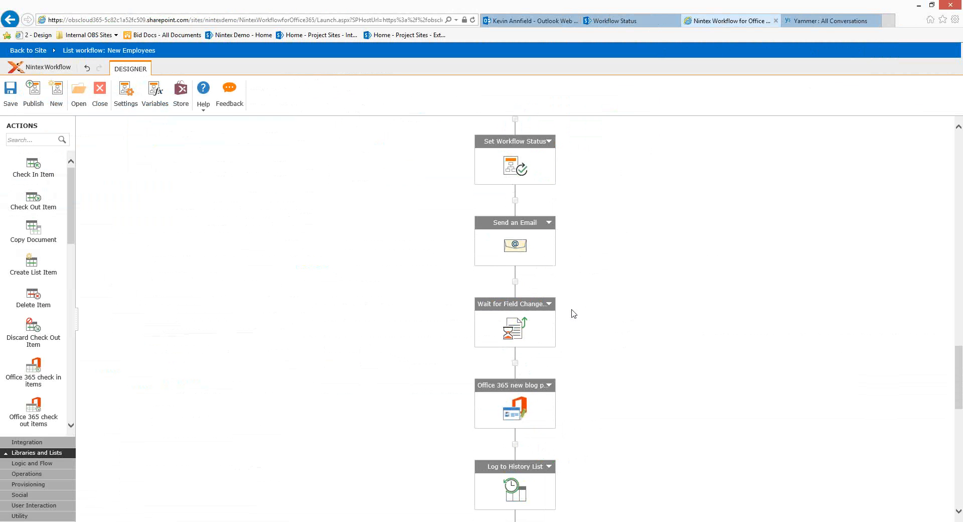
pyautogui.scroll(-1, 573, 313)
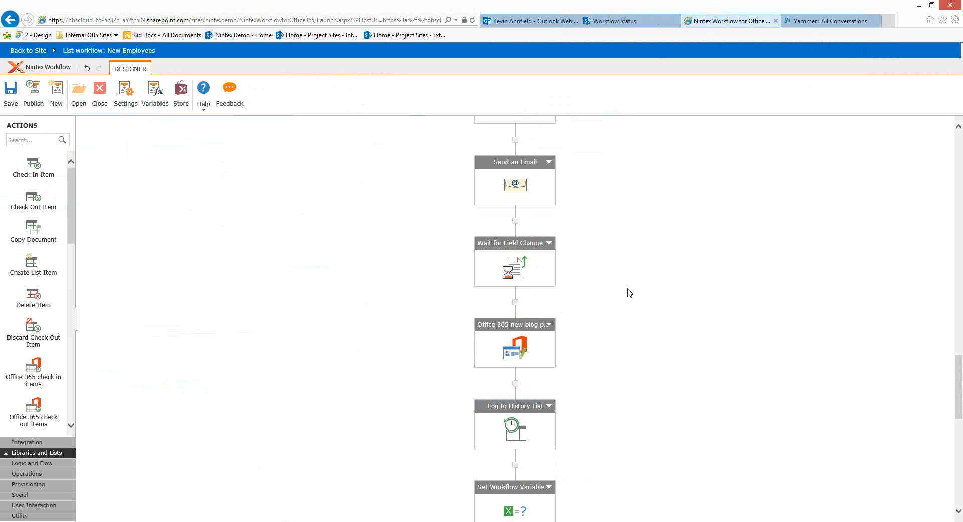
pyautogui.scroll(-2, 630, 293)
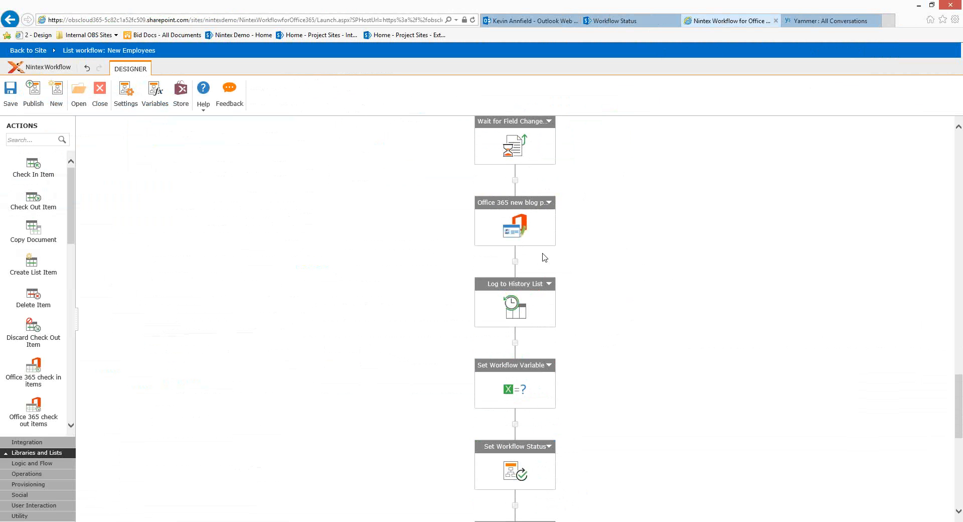
pyautogui.scroll(-3, 649, 322)
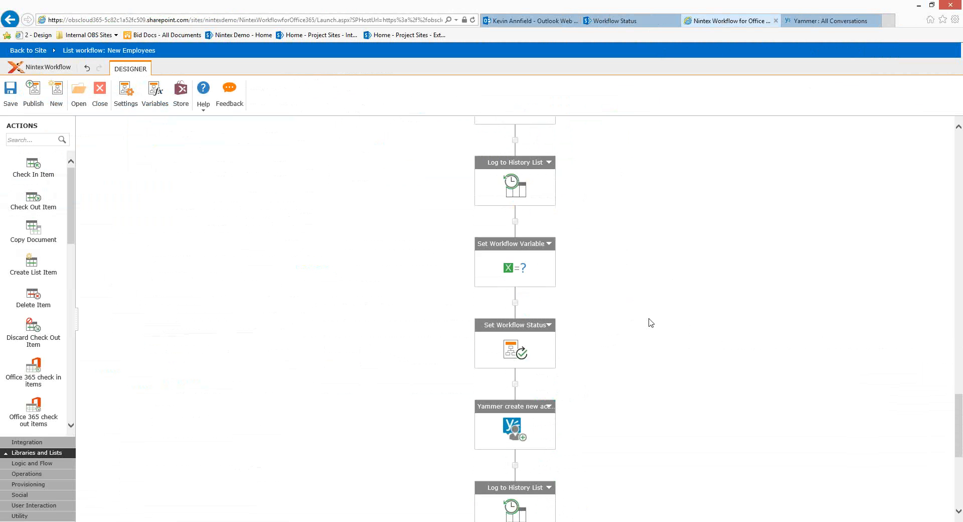
pyautogui.scroll(-2, 650, 322)
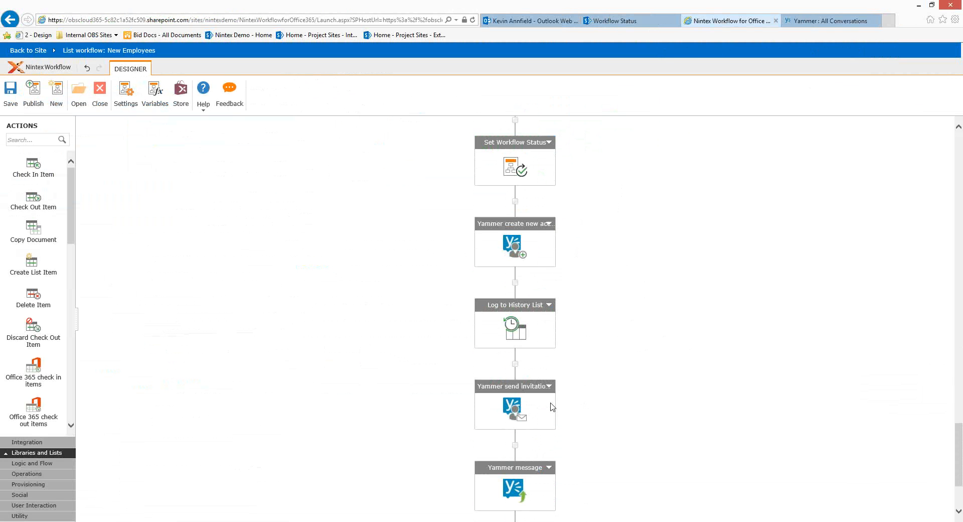
pyautogui.scroll(-1, 523, 435)
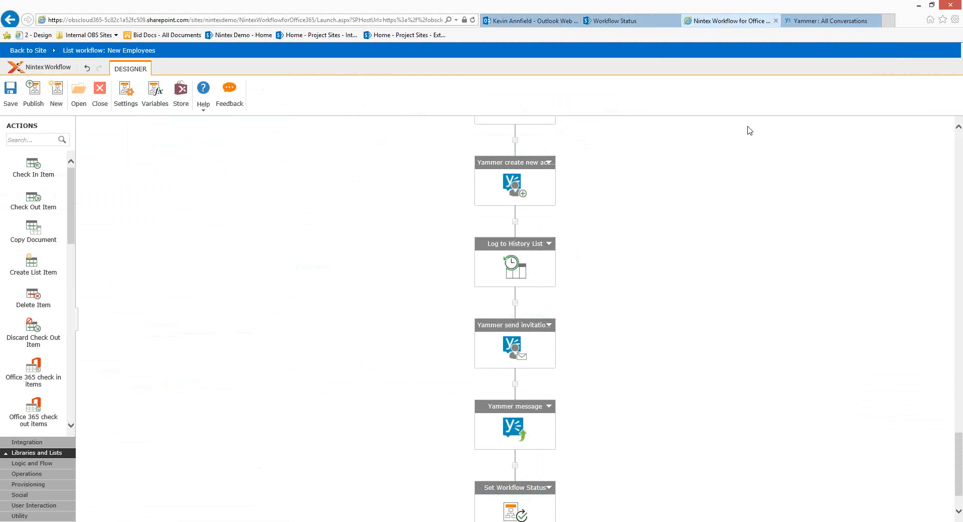
# Open the New Staff Blog in a new tab to check the welcome post, then switch windows
pyautogui.click(626, 23)
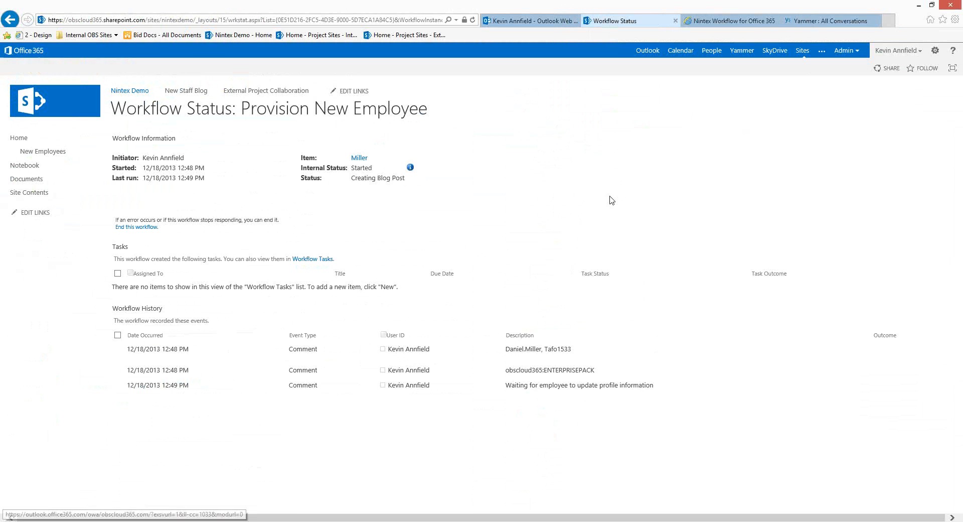
pyautogui.middleClick(196, 99)
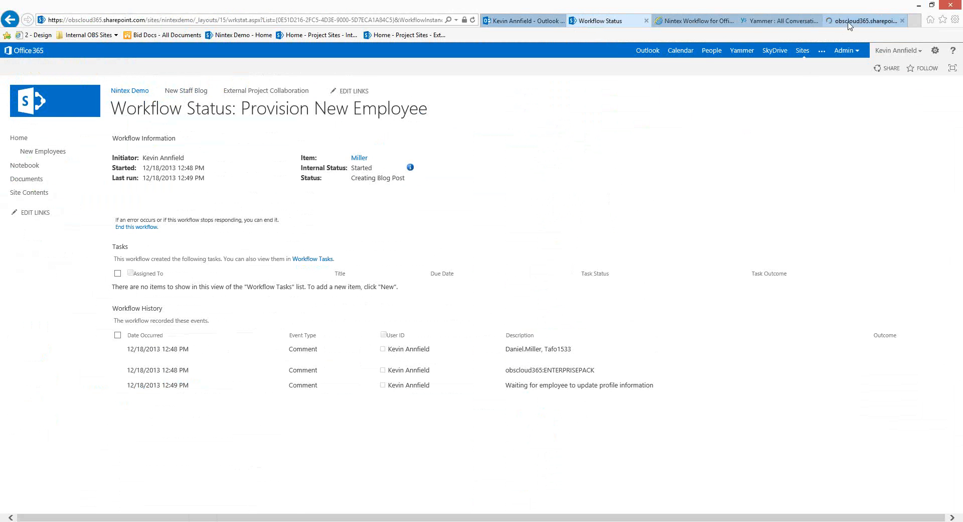
pyautogui.click(851, 22)
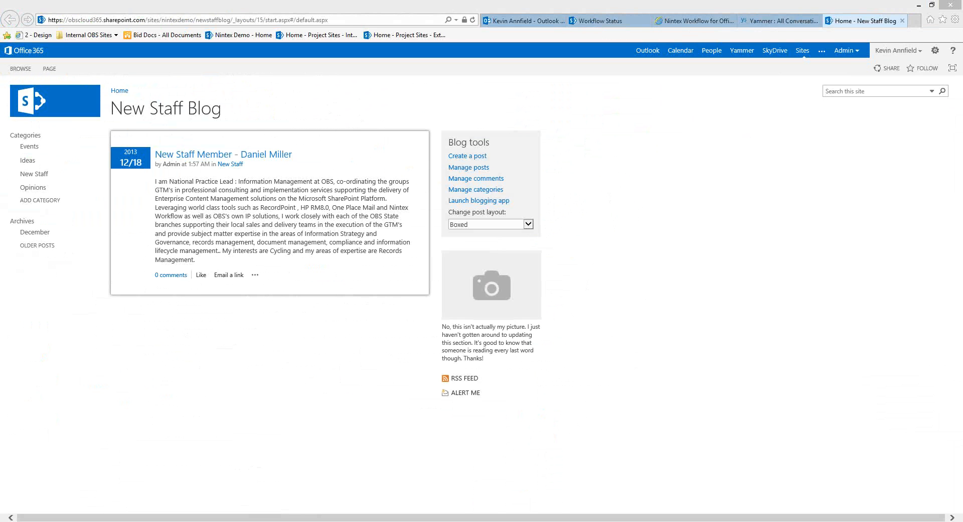
pyautogui.hotkey('alt', 'Tab')
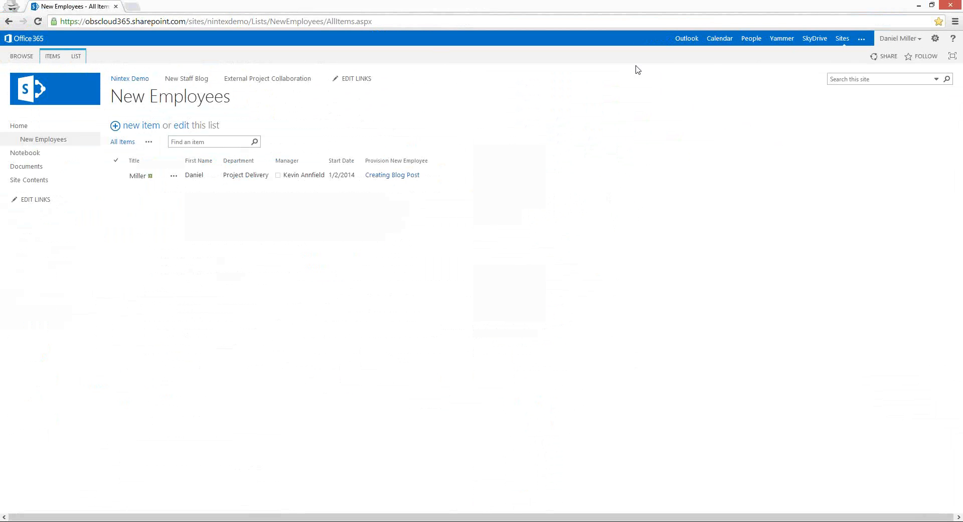
# Open the new employee's Outlook mailbox in a new browser tab
pyautogui.click(691, 40)
pyautogui.rightClick(697, 38)
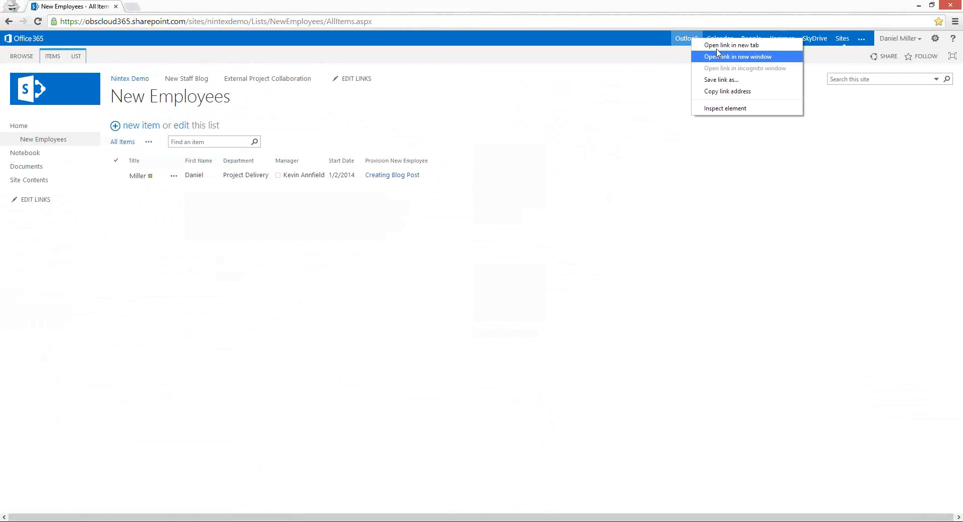
pyautogui.click(725, 44)
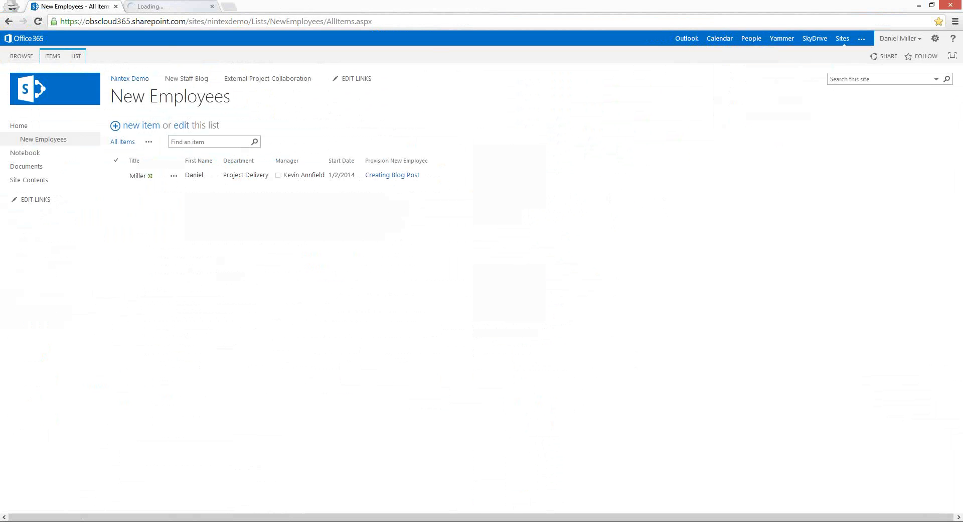
pyautogui.click(162, 5)
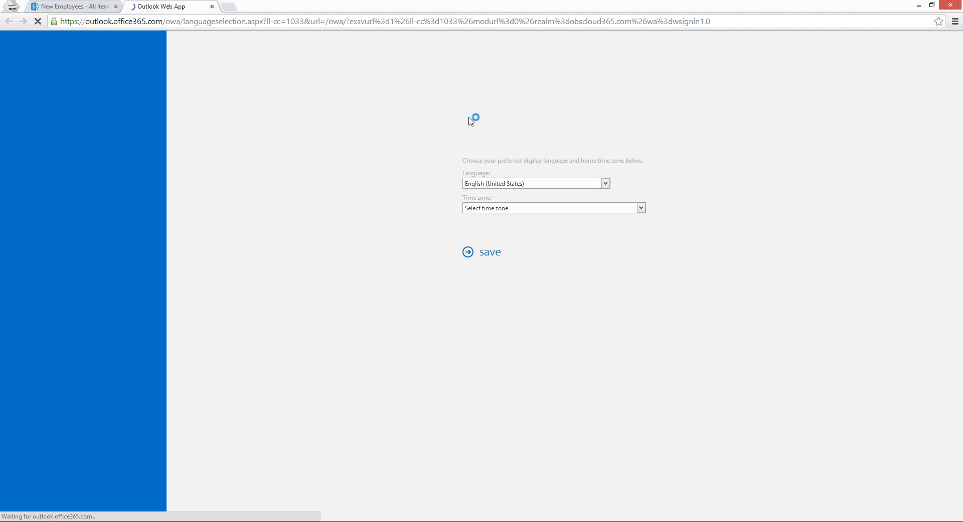
# Set the mailbox time zone to (UTC+10:00) Brisbane and save the settings
pyautogui.click(543, 208)
pyautogui.scroll(-5, 532, 261)
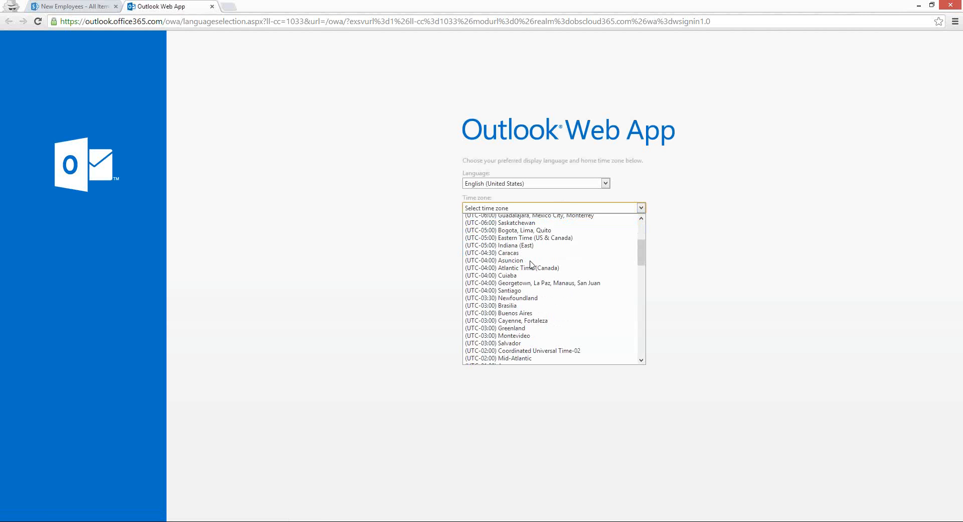
pyautogui.scroll(-15, 530, 263)
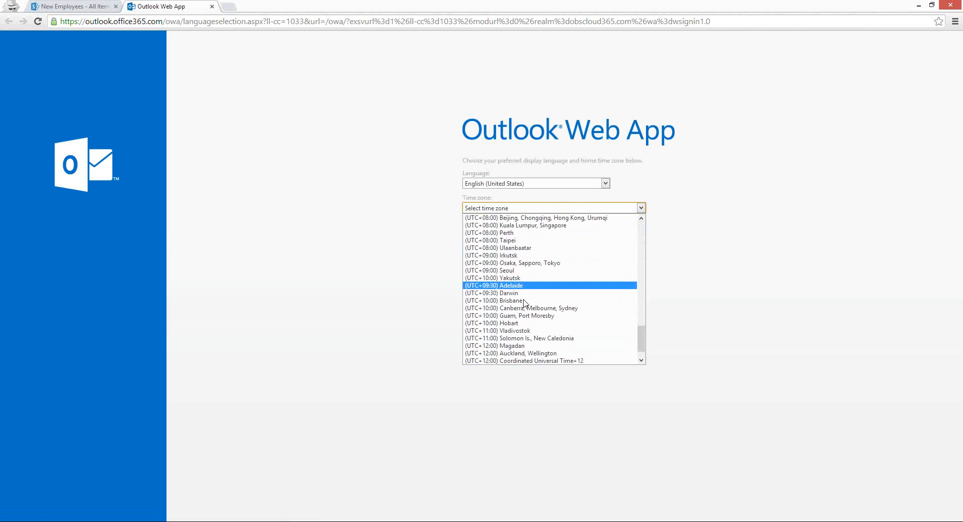
pyautogui.click(511, 300)
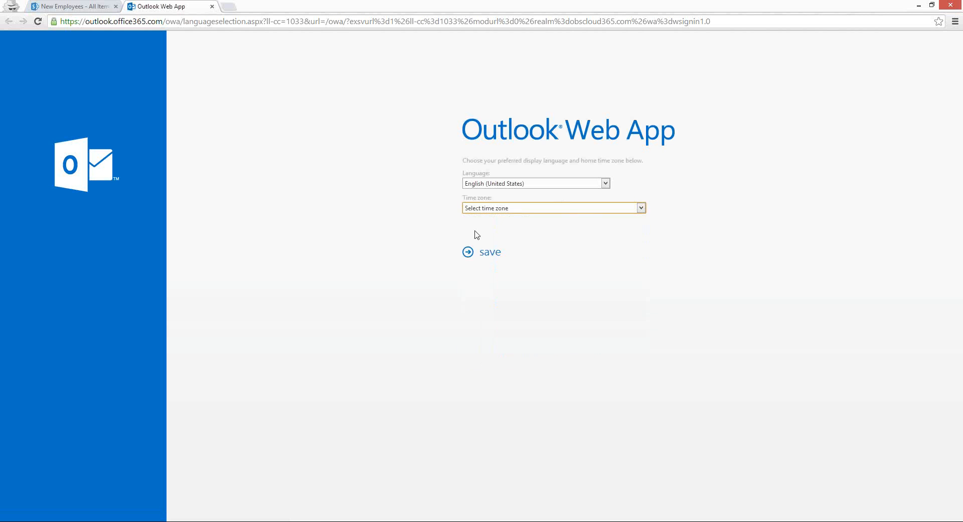
pyautogui.click(478, 256)
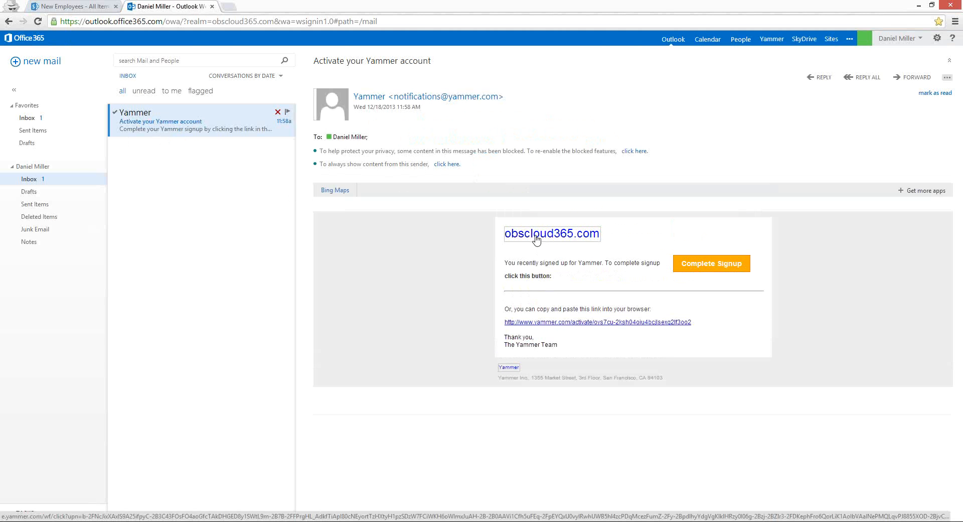
# Complete the Yammer signup from the email with the employee's first name, last name and password
pyautogui.click(703, 268)
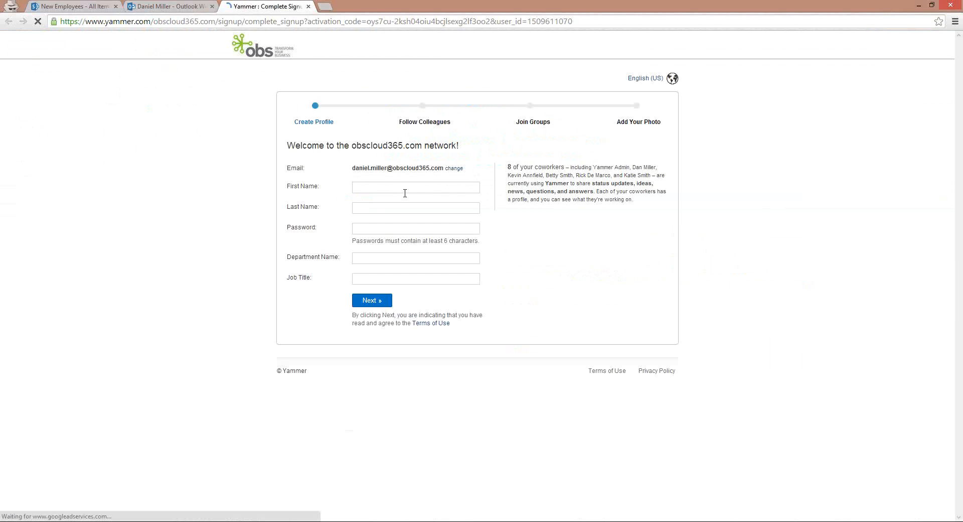
pyautogui.click(405, 188)
pyautogui.press('Tab')
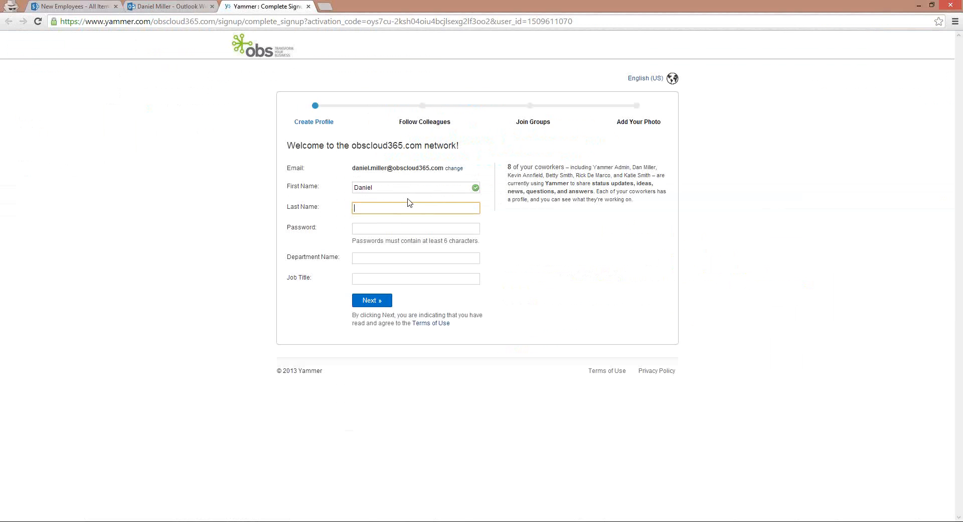
pyautogui.press('Tab')
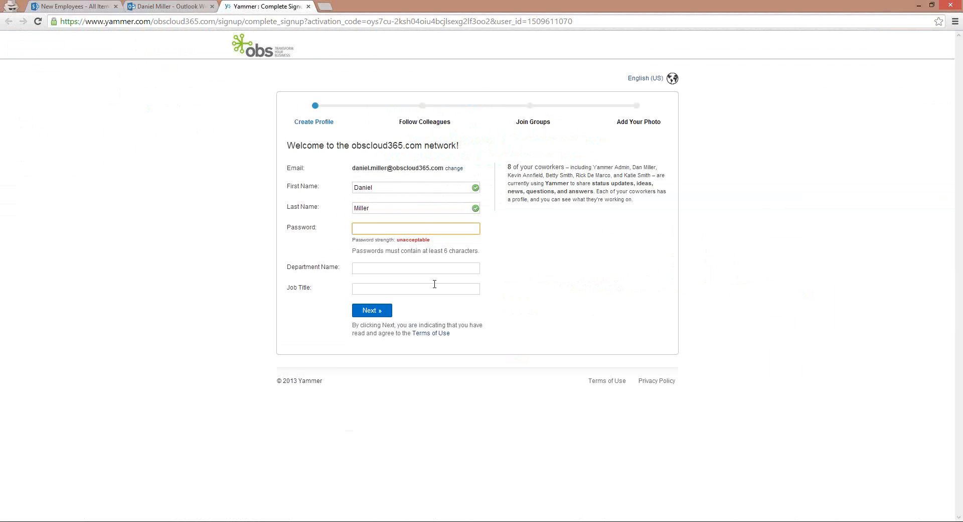
pyautogui.write('•••••••••')
pyautogui.press('Return')
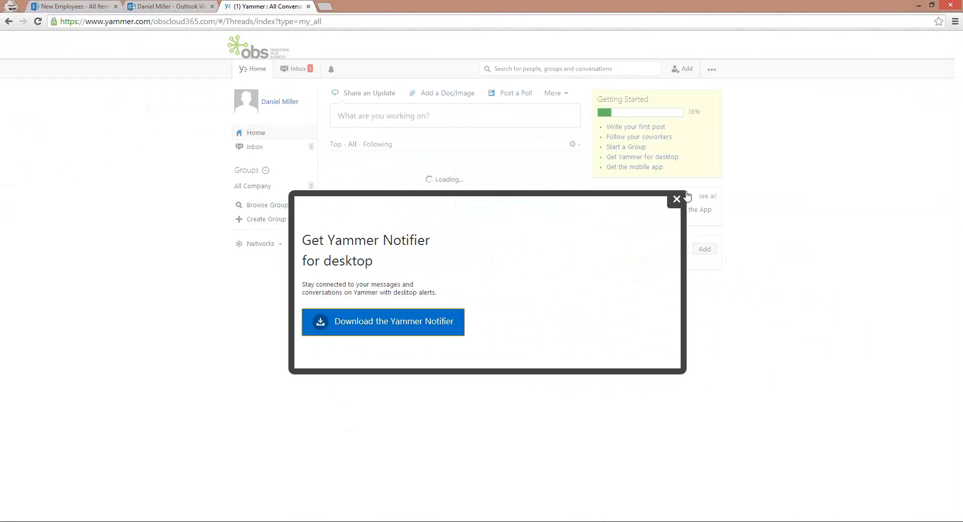
# Dismiss the Yammer Notifier offer and load the new Yammer Admin announcement about the new staff member
pyautogui.press('Escape')
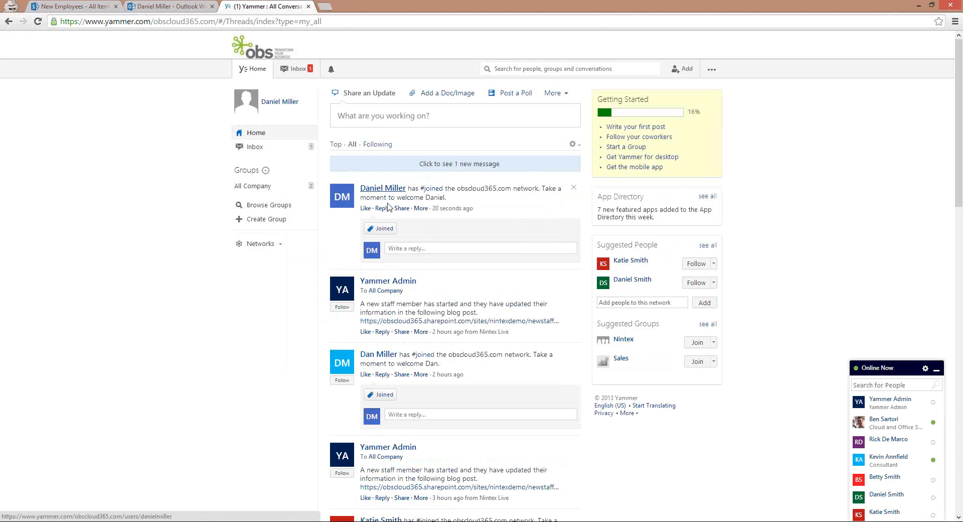
pyautogui.moveTo(397, 193)
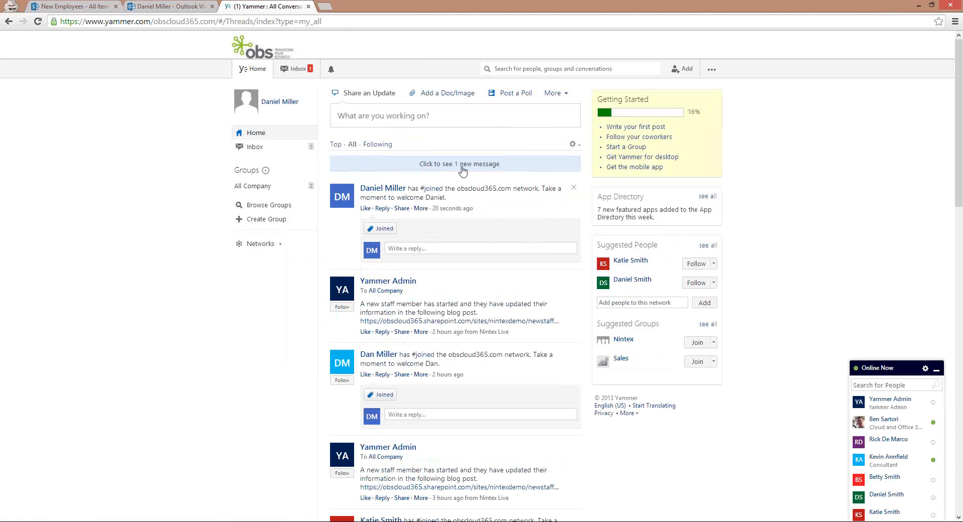
pyautogui.click(427, 164)
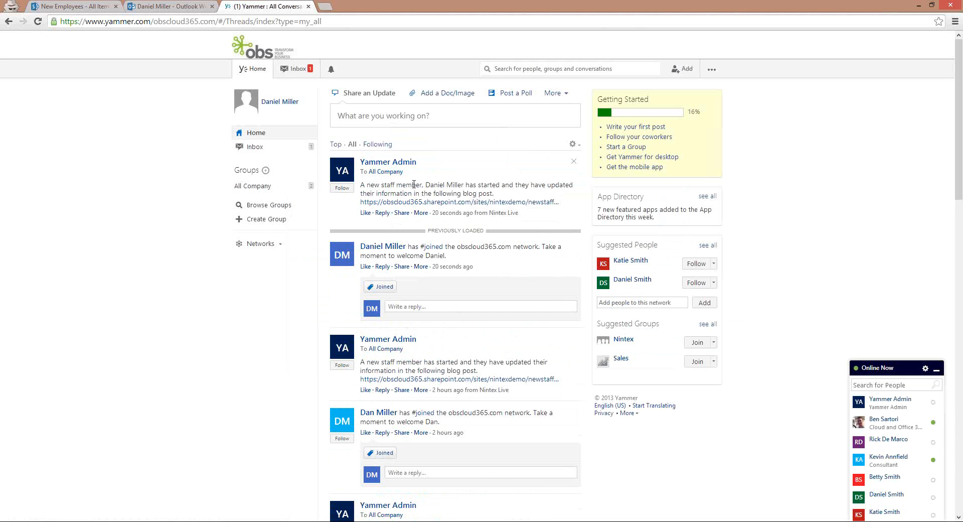
pyautogui.moveTo(360, 184); pyautogui.dragTo(502, 189)
pyautogui.click(496, 196)
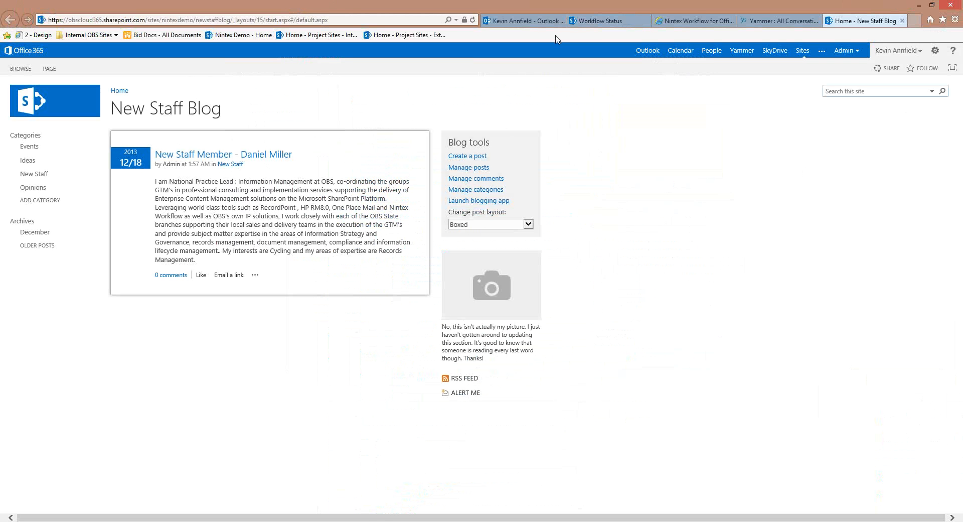
# Look over the Yammer and blog actions in the workflow designer, then go back to the Nintex Demo site
pyautogui.click(681, 22)
pyautogui.scroll(5, 664, 309)
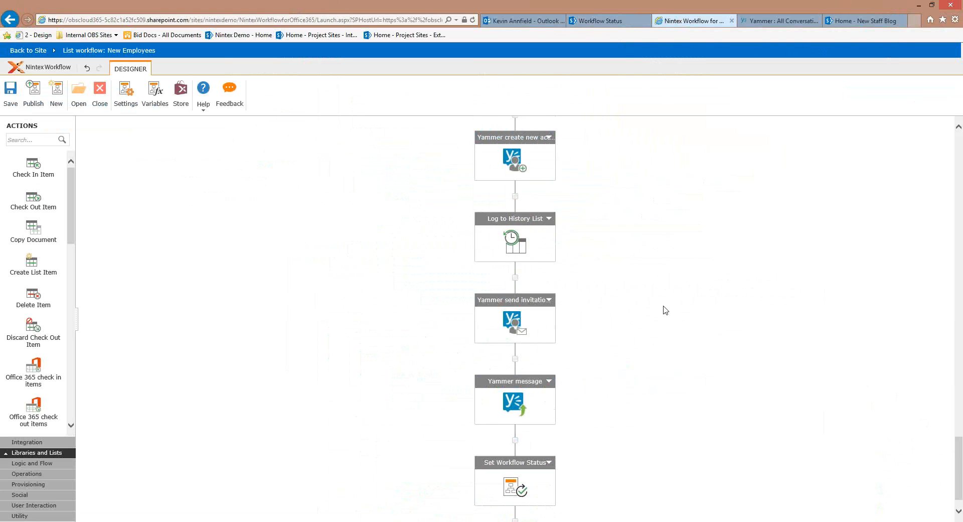
pyautogui.scroll(5, 597, 235)
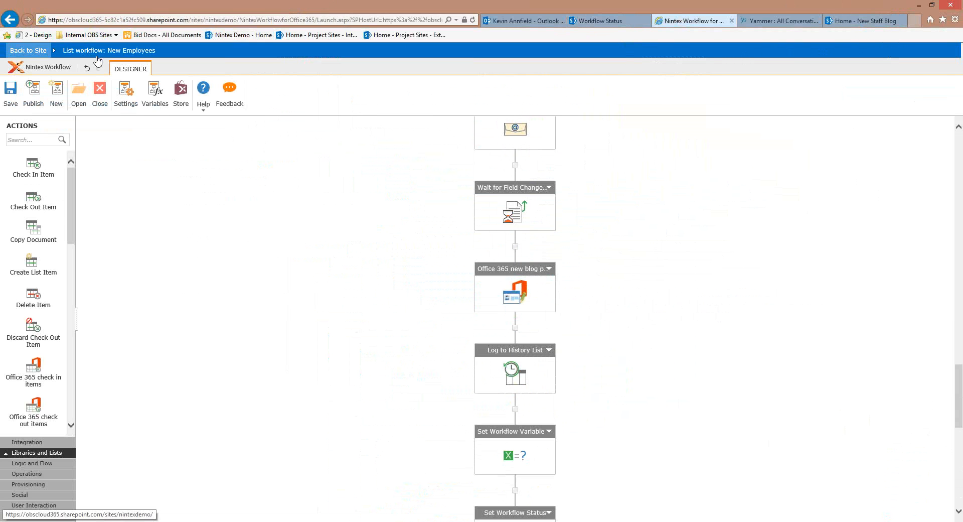
pyautogui.click(765, 56)
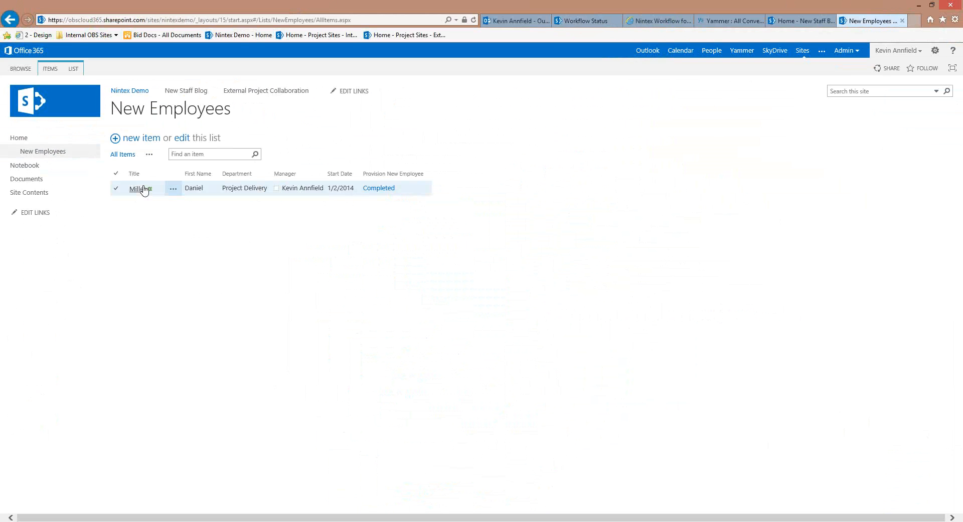
# From the New Employees list's LIST ribbon, open the list form in Nintex Forms
pyautogui.click(71, 69)
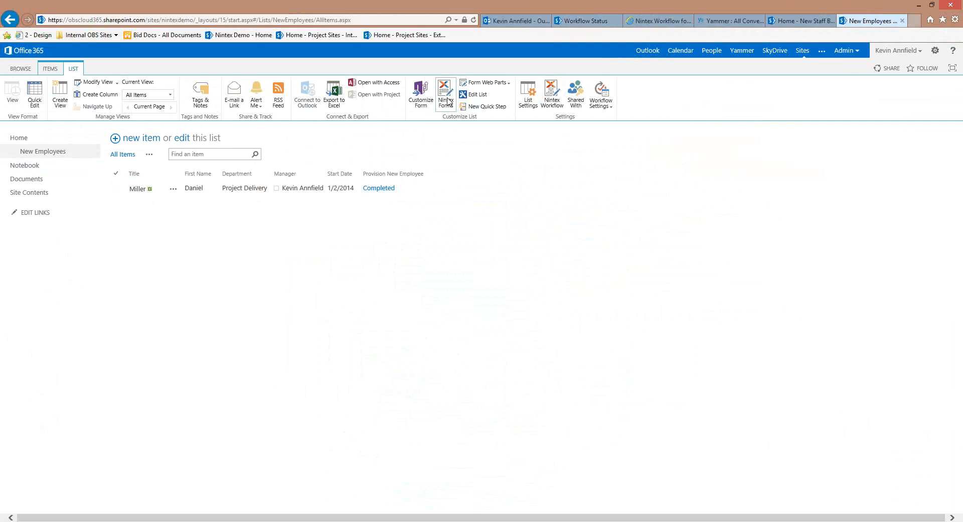
pyautogui.click(447, 102)
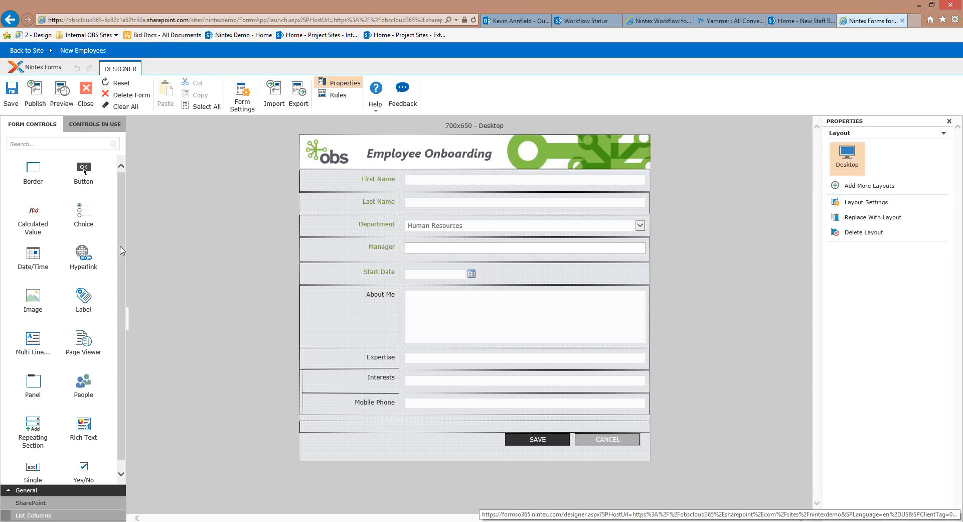
# Show the List Columns controls and preview the extra tablet layouts available under Add More Layouts
pyautogui.click(34, 515)
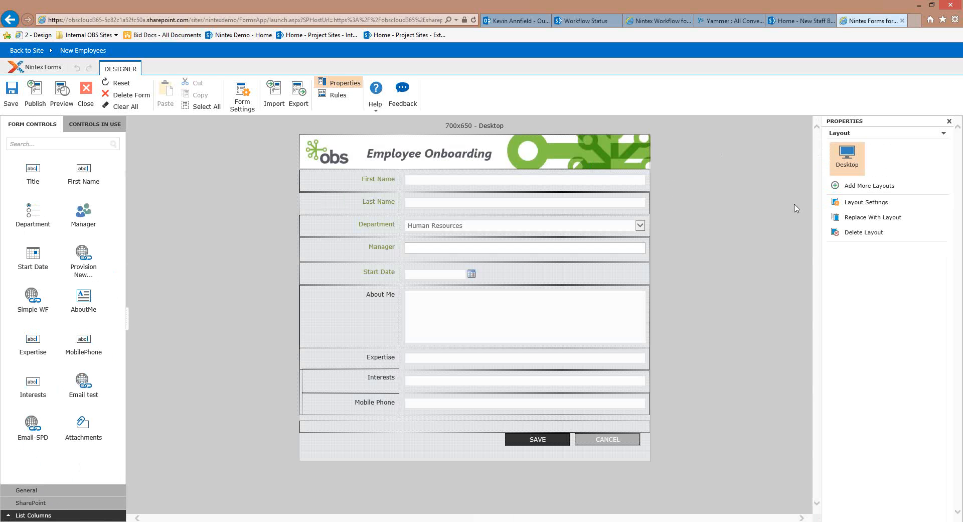
pyautogui.click(861, 189)
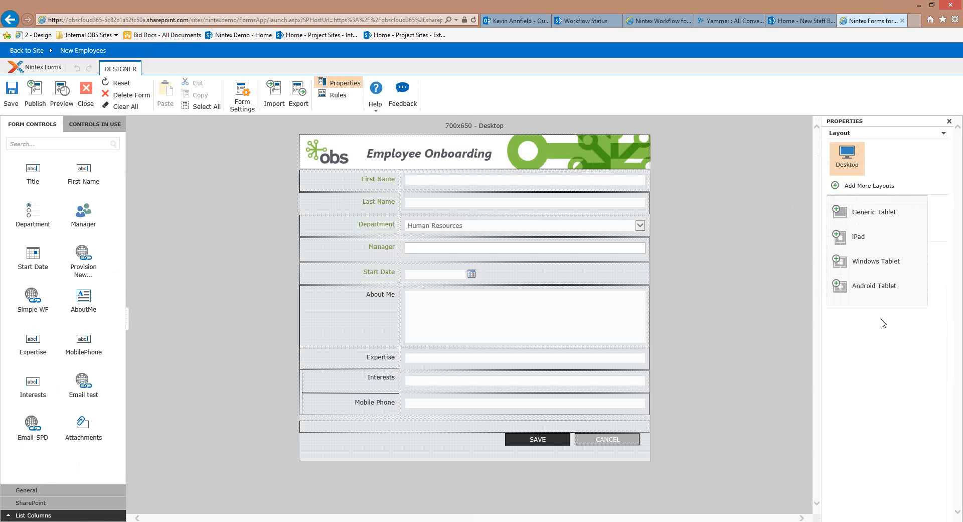
pyautogui.click(846, 155)
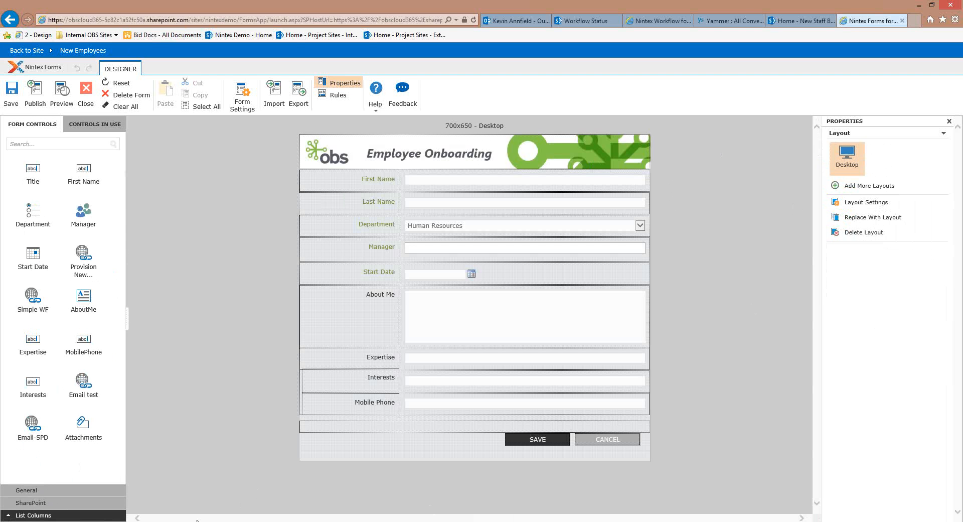
pyautogui.moveTo(196, 482)
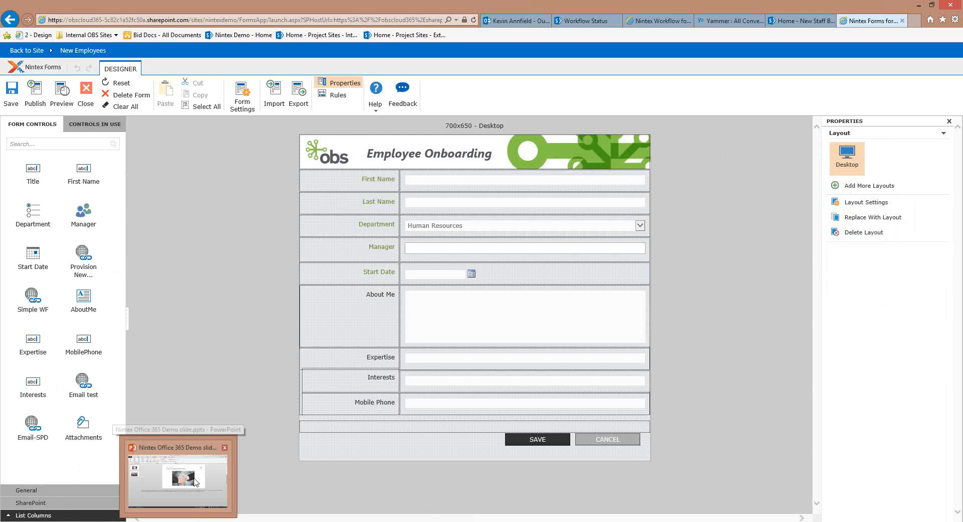
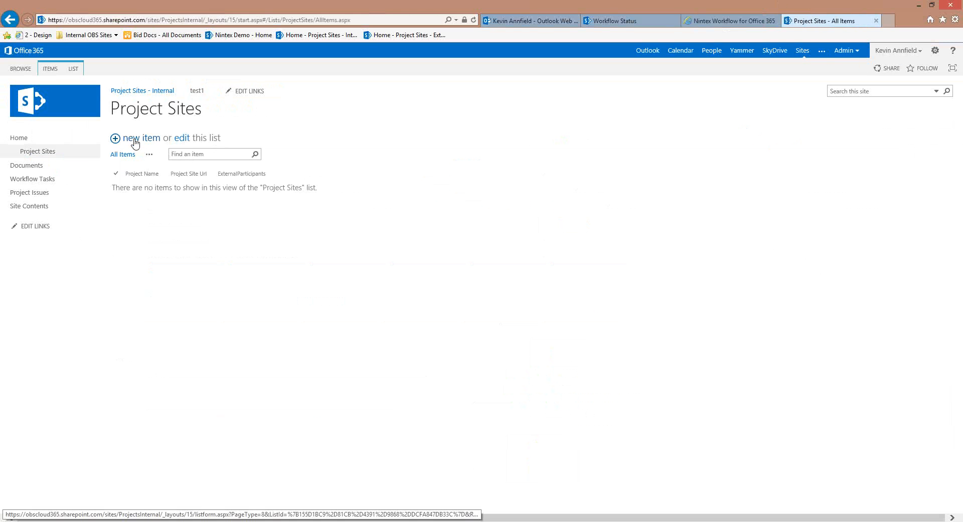
# Start a new item in the empty Project Sites list on the Project Sites - Internal site
pyautogui.click(135, 142)
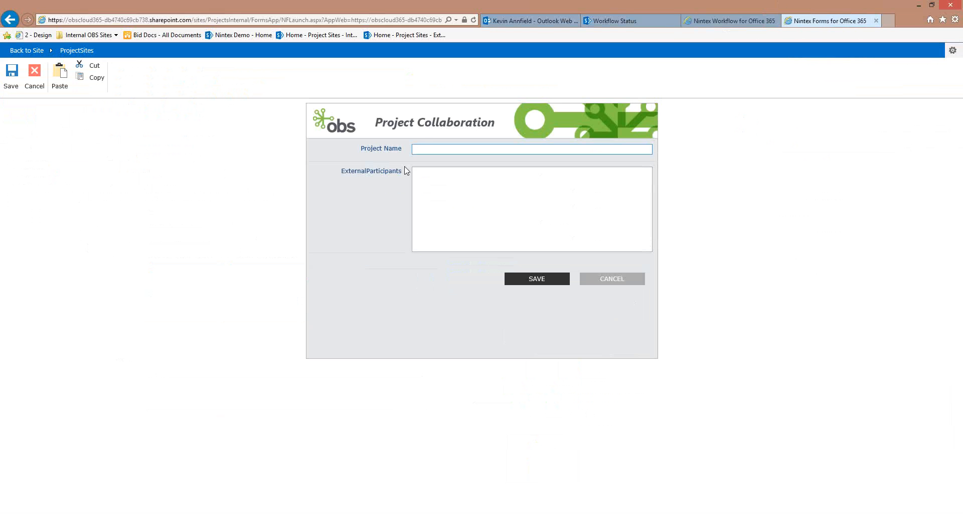
# Enter 'New Coal Mine' as the Project Name and save the new item
pyautogui.click(425, 147)
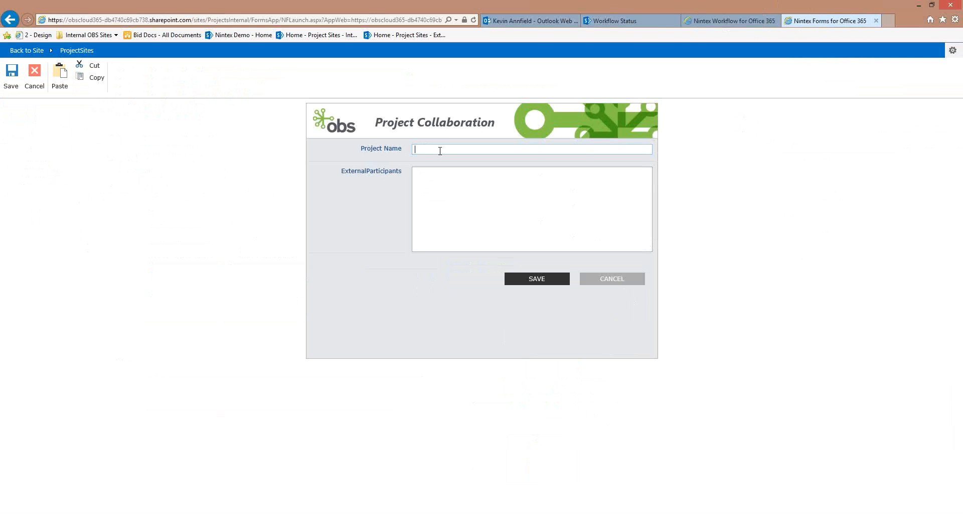
pyautogui.write('New Coal Mine')
pyautogui.click(534, 282)
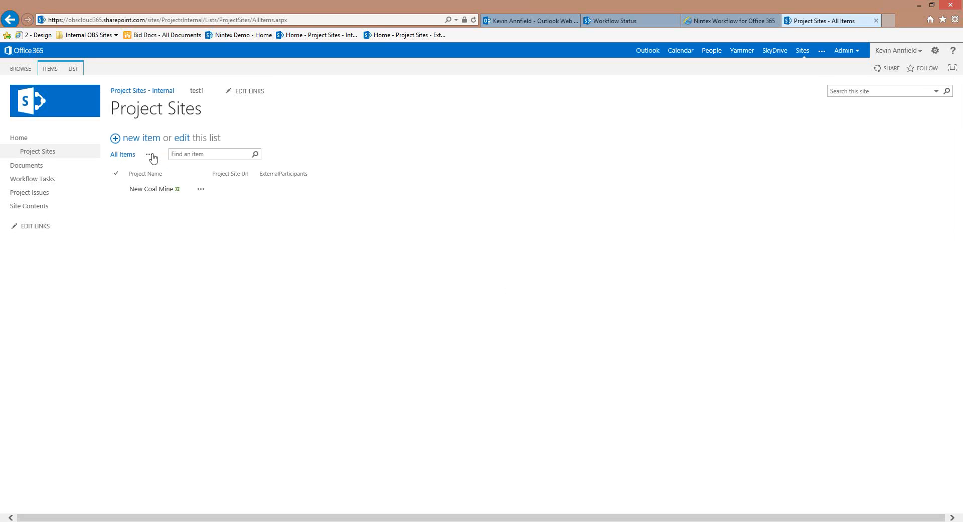
# Edit the New Coal Mine item to add two external participants' e-mail addresses in ExternalParticipants, then save
pyautogui.click(182, 138)
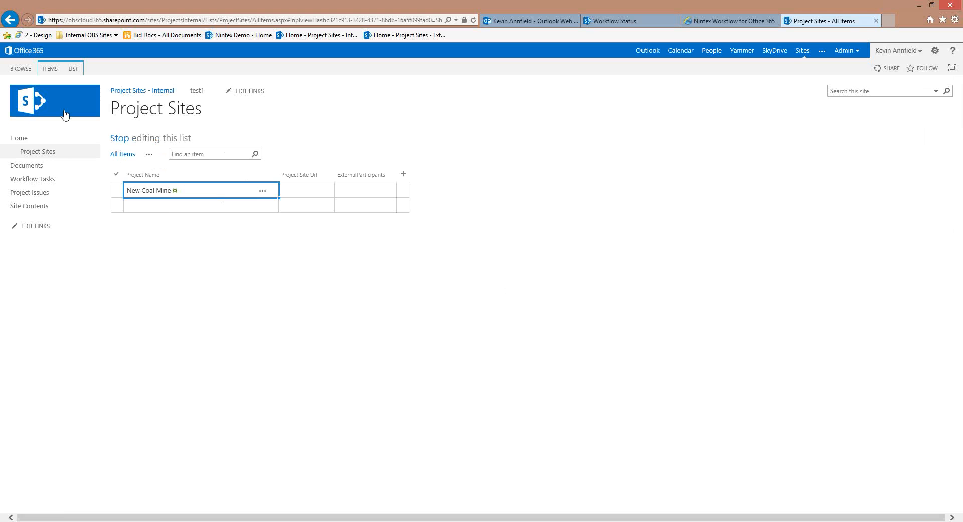
pyautogui.click(120, 138)
pyautogui.click(201, 188)
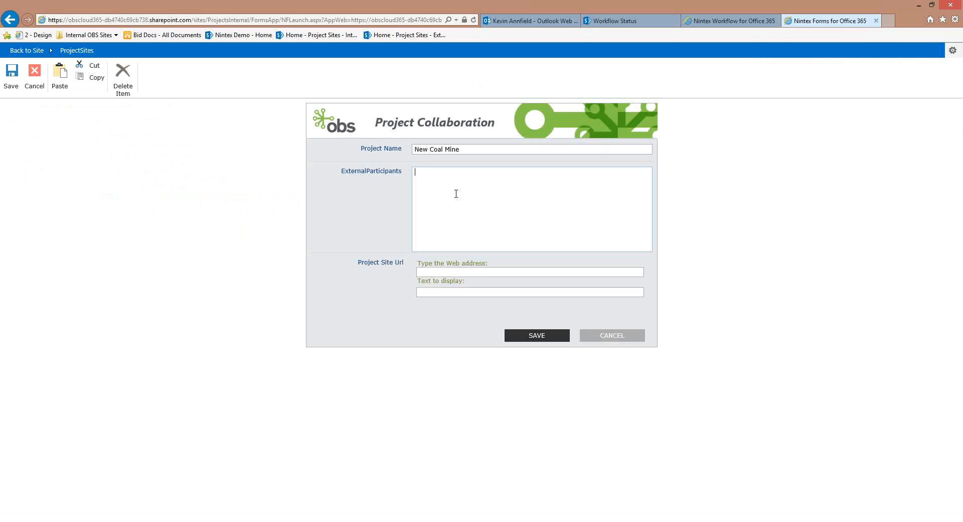
pyautogui.write('kevin')
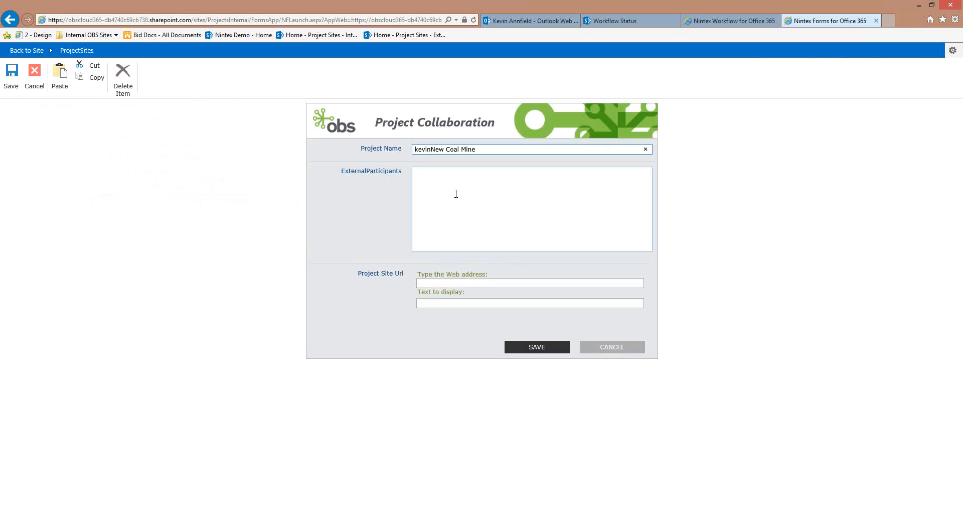
pyautogui.press('BackSpace')
pyautogui.press('BackSpace')
pyautogui.press('BackSpace')
pyautogui.press('BackSpace')
pyautogui.press('BackSpace')
pyautogui.click(459, 193)
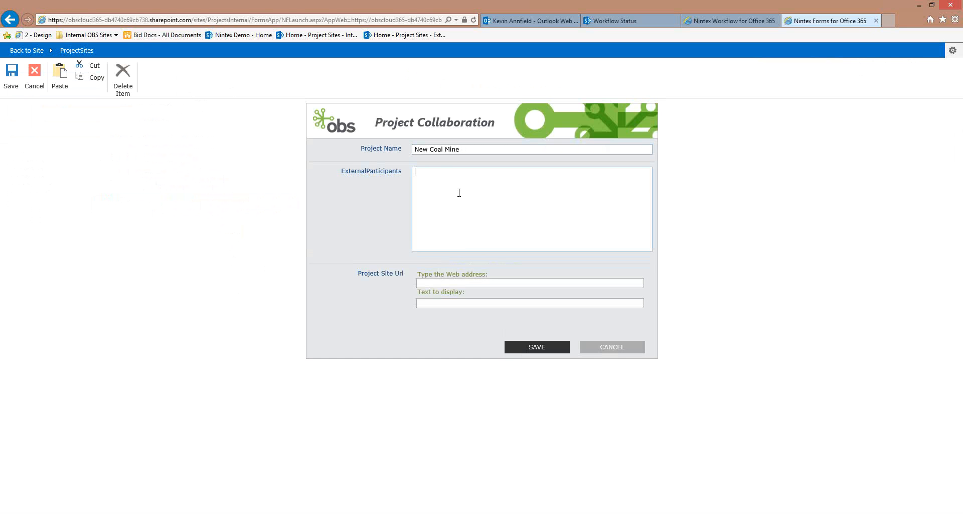
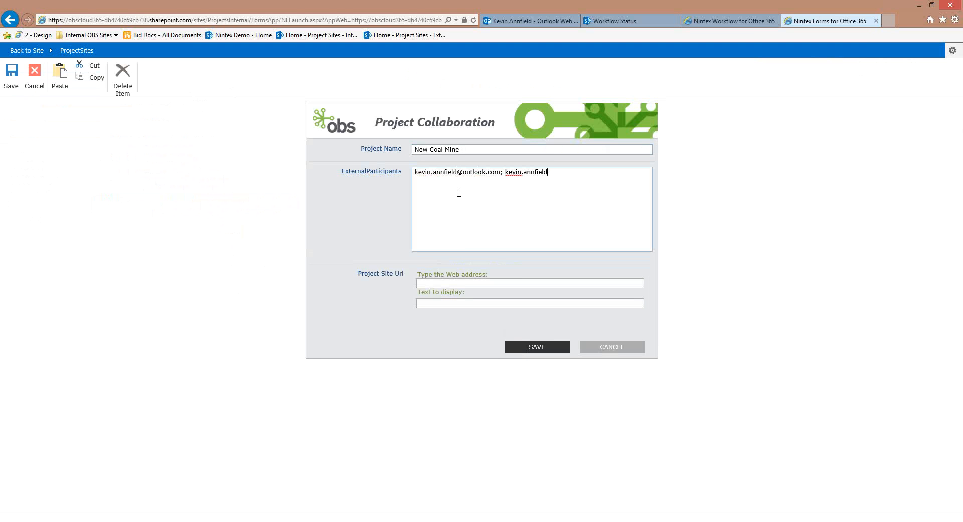
pyautogui.click(538, 347)
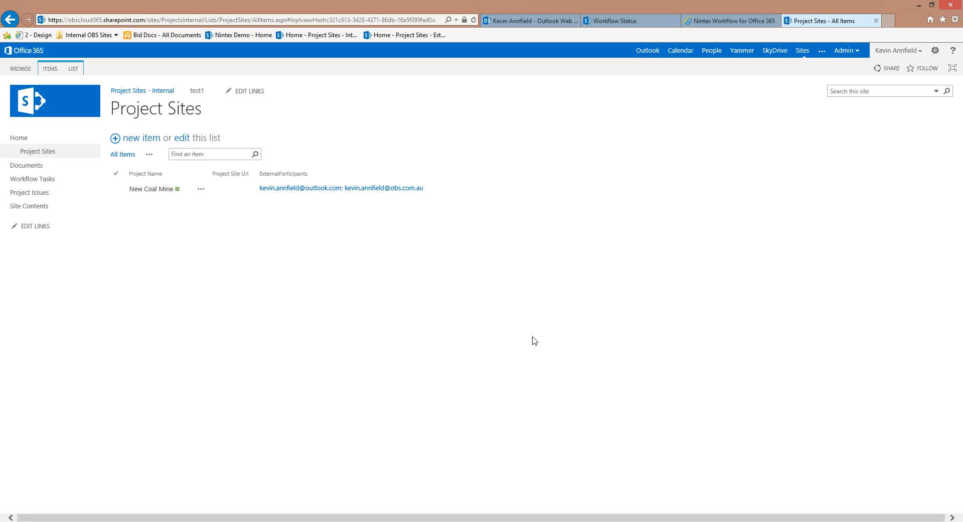
# Review the Office 365 Create Site action's settings (Team Site, output ProjectSiteUrl) and save them
pyautogui.click(741, 24)
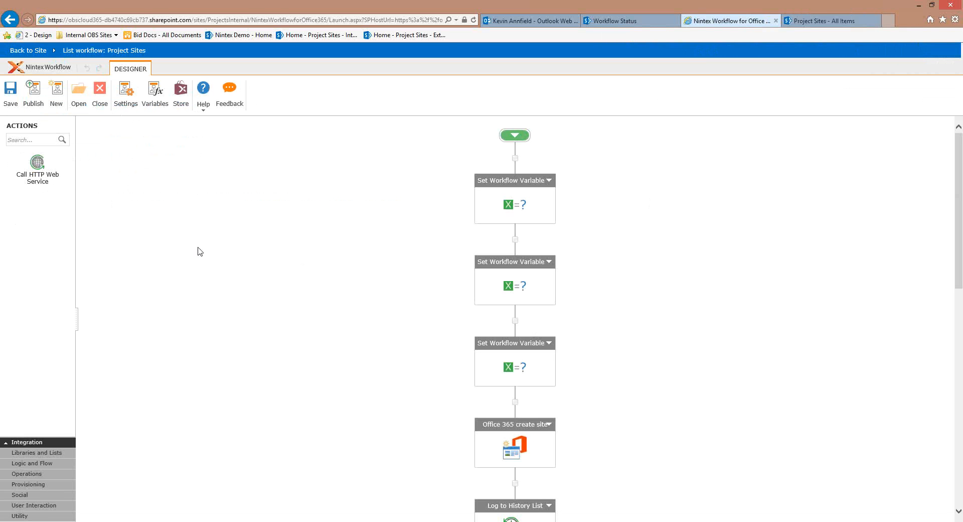
pyautogui.scroll(-2, 273, 273)
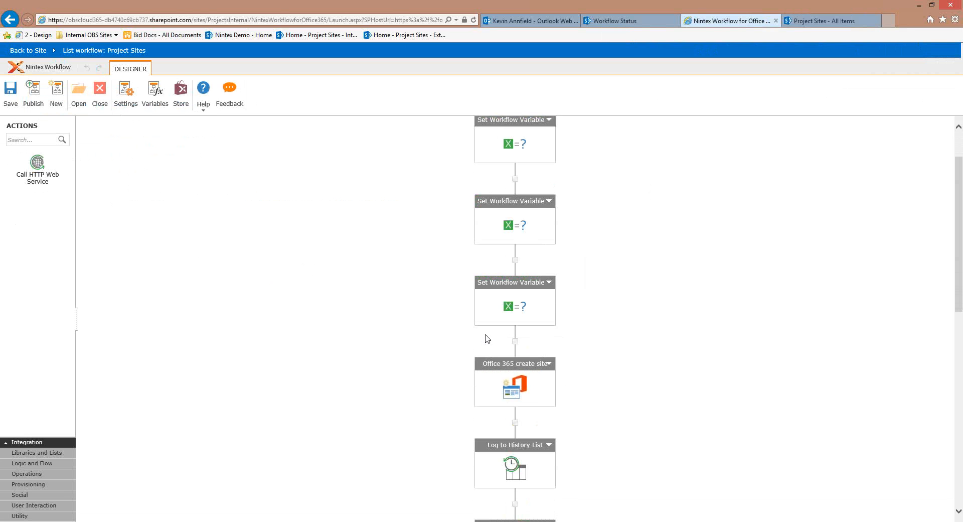
pyautogui.scroll(-6, 458, 335)
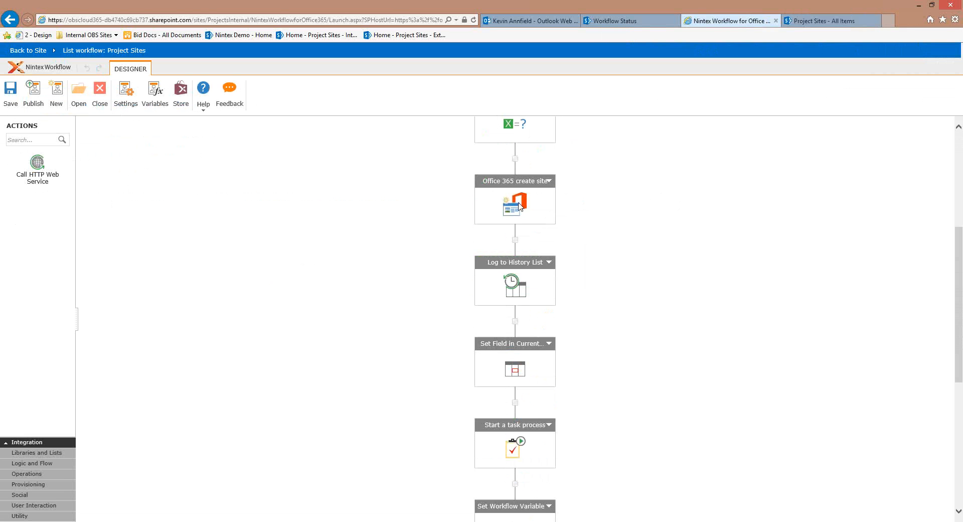
pyautogui.doubleClick(520, 206)
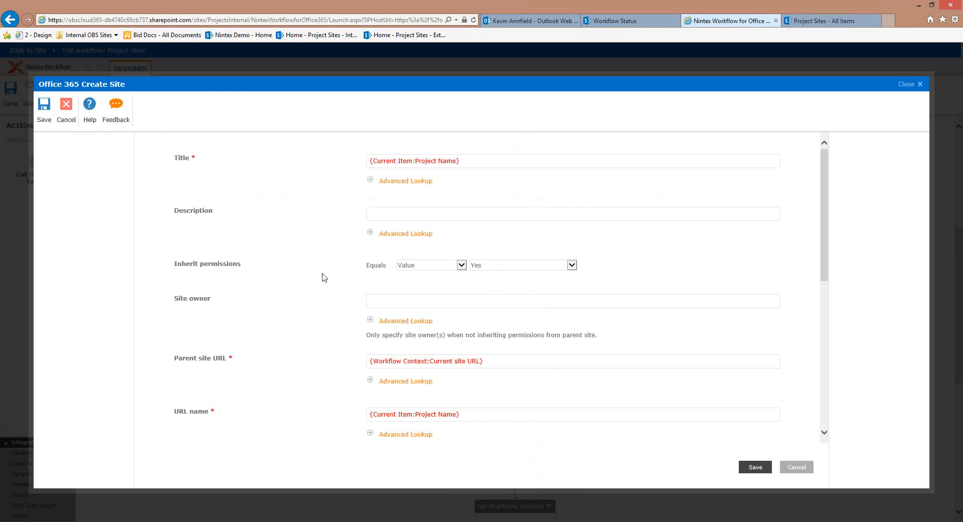
pyautogui.scroll(-3, 323, 289)
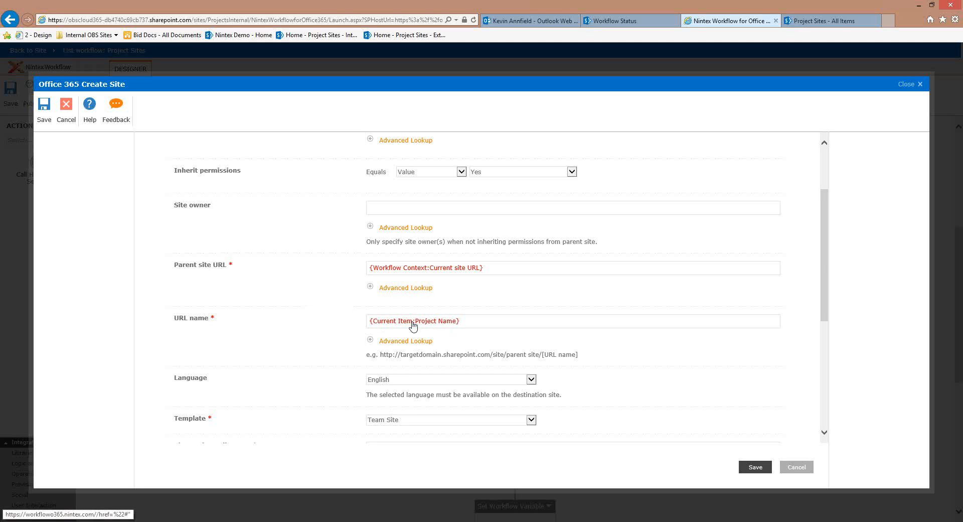
pyautogui.scroll(-5, 354, 349)
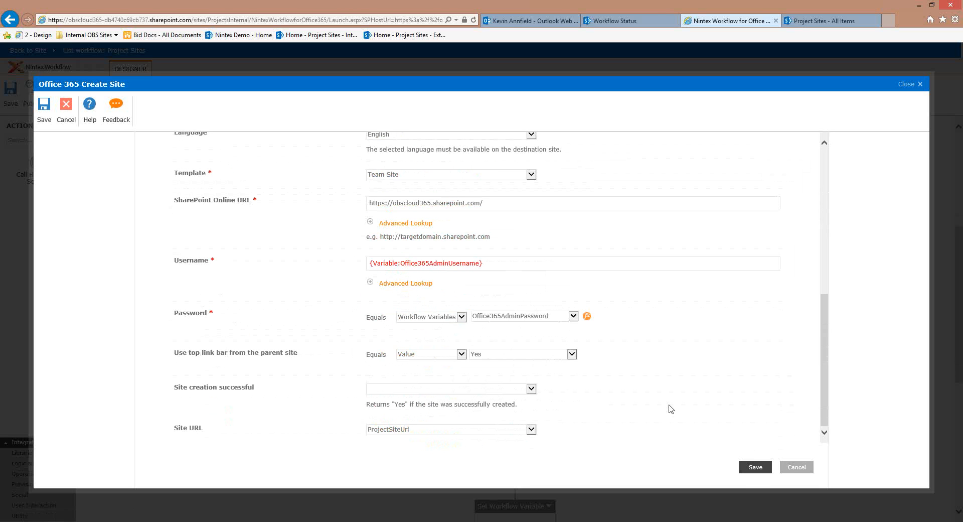
pyautogui.click(751, 471)
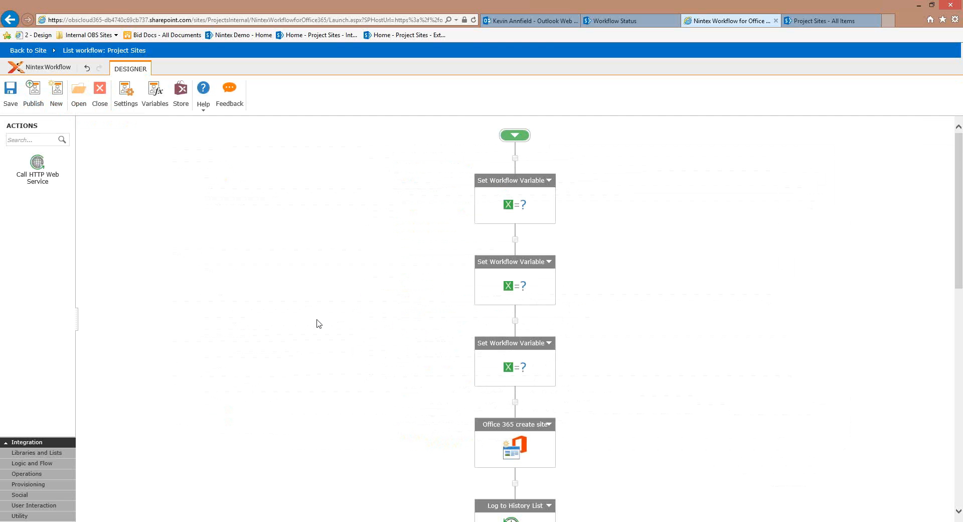
# Refresh the Project Sites list to check the filled Project Site Url, then view the New Coal Mine home page
pyautogui.scroll(-2, 439, 259)
pyautogui.scroll(-1, 440, 260)
pyautogui.click(840, 25)
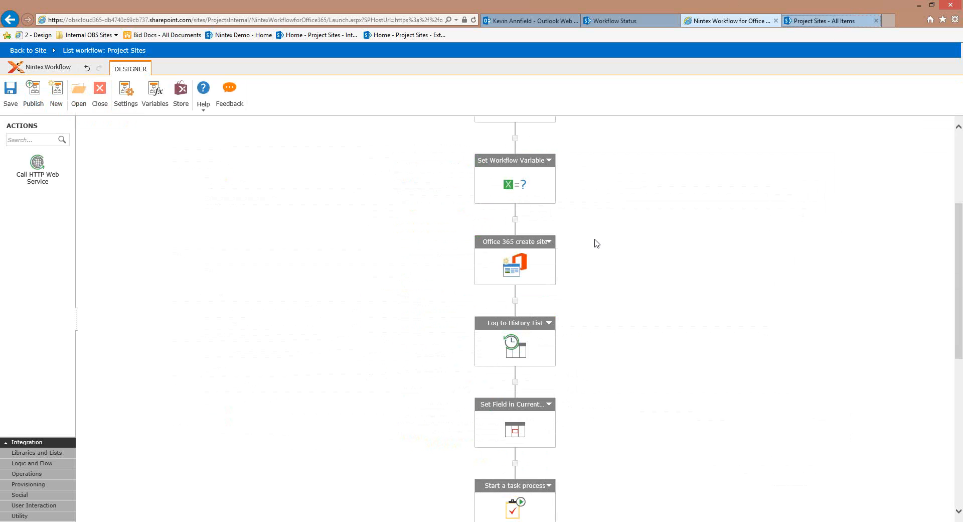
pyautogui.press('F5')
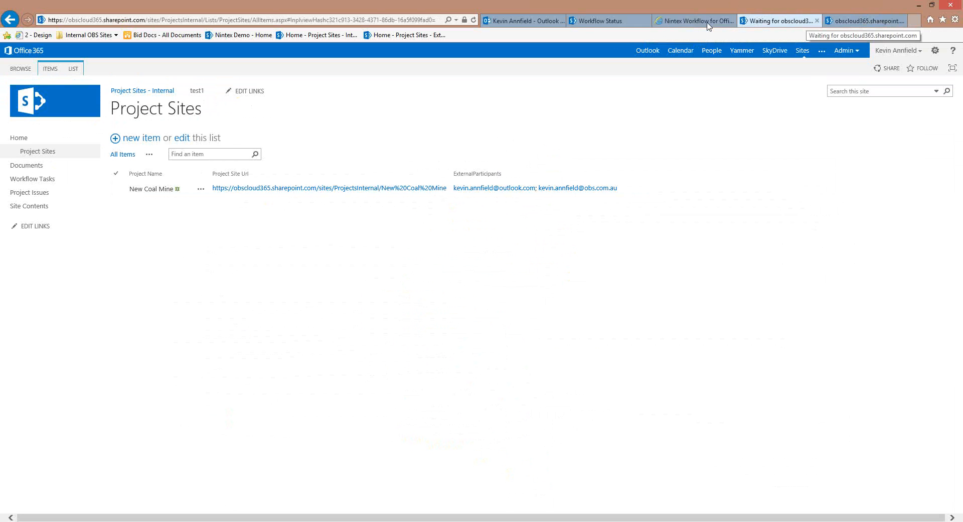
pyautogui.click(690, 21)
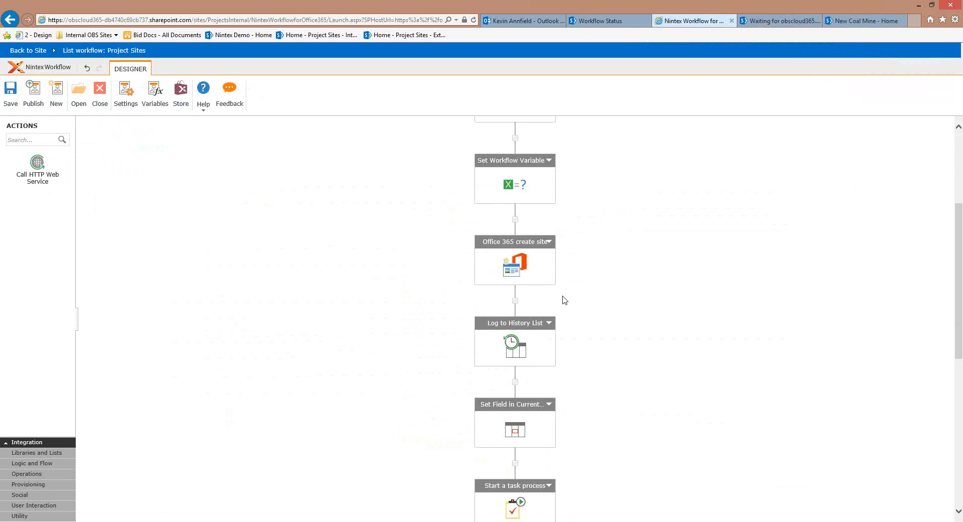
pyautogui.scroll(-3, 516, 301)
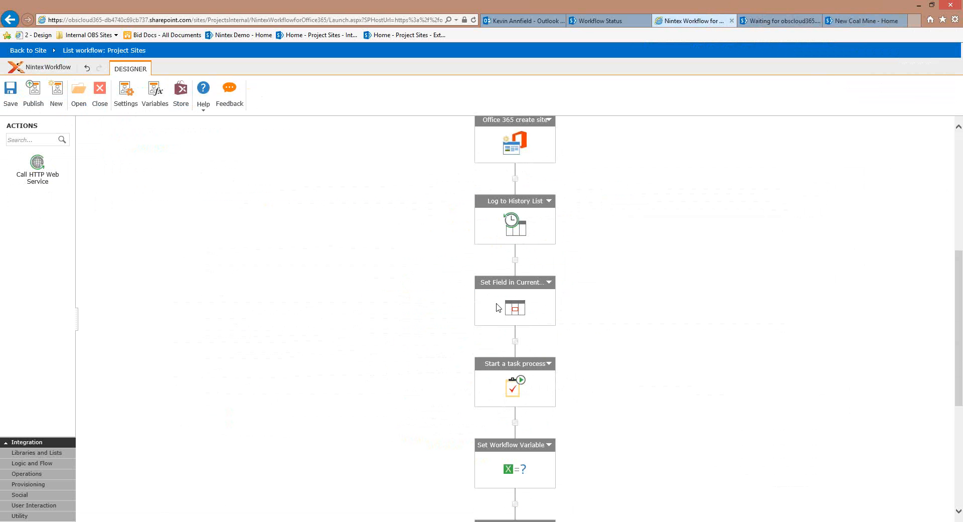
pyautogui.click(859, 23)
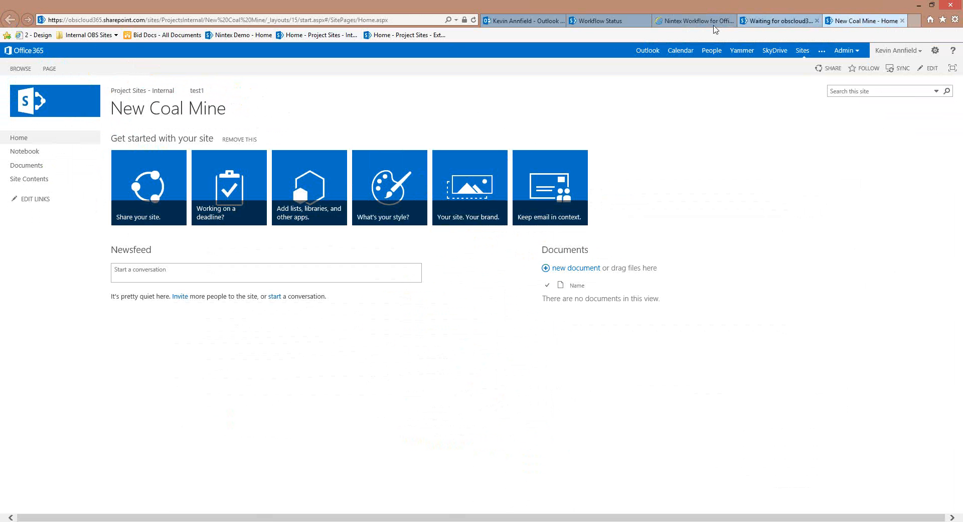
# Open the 'Task Assigned - Share Site with External Participants' e-mail in the Outlook Web App inbox
pyautogui.click(694, 21)
pyautogui.scroll(-2, 577, 269)
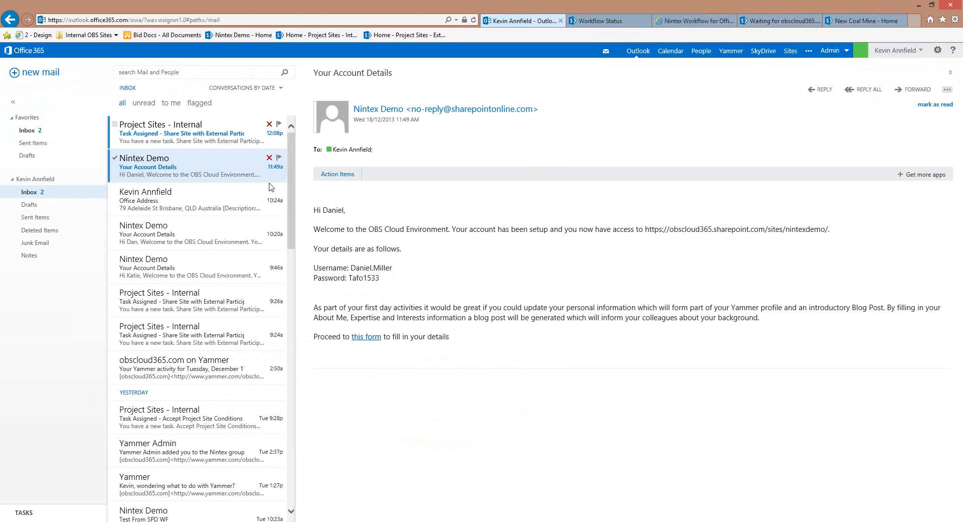
pyautogui.click(260, 138)
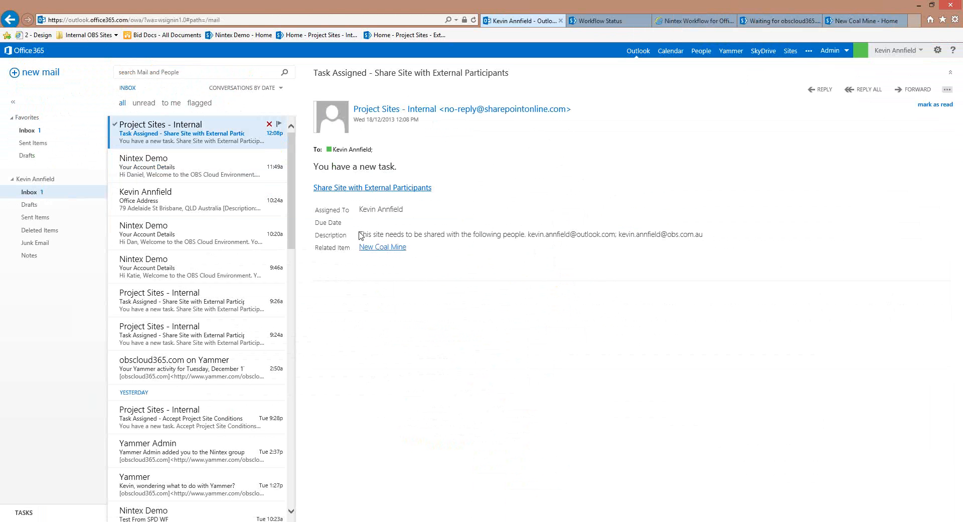
# Copy the two external e-mail addresses from the task description and bring up the New Coal Mine site's Share dialog
pyautogui.moveTo(360, 236); pyautogui.dragTo(599, 235)
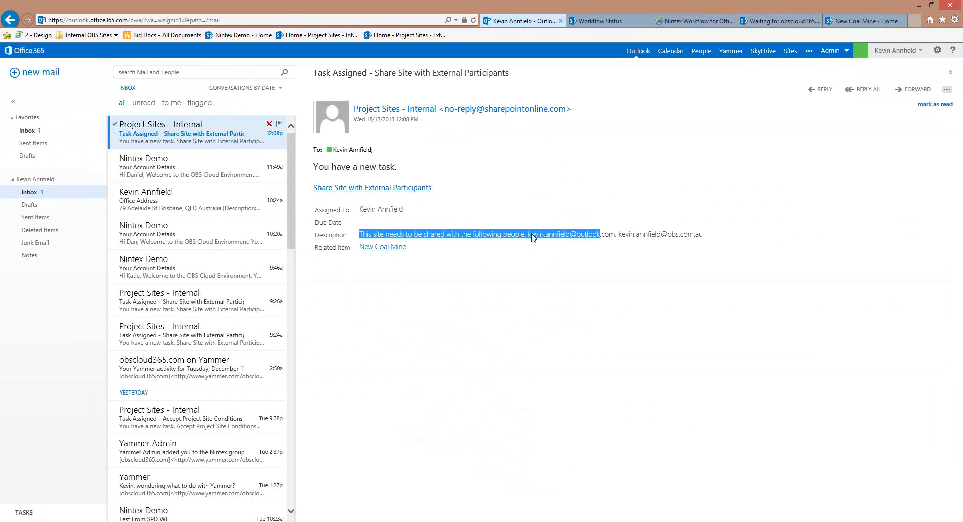
pyautogui.moveTo(530, 242); pyautogui.dragTo(702, 236)
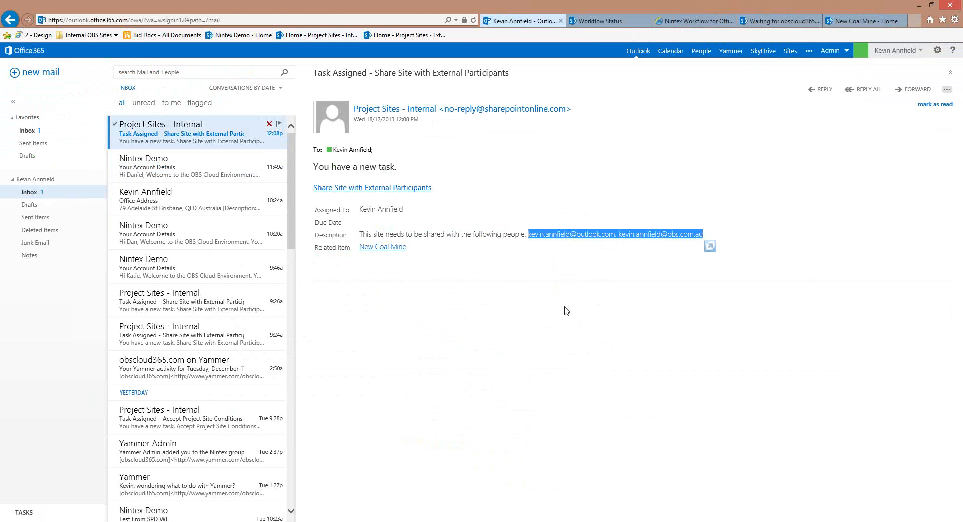
pyautogui.click(873, 22)
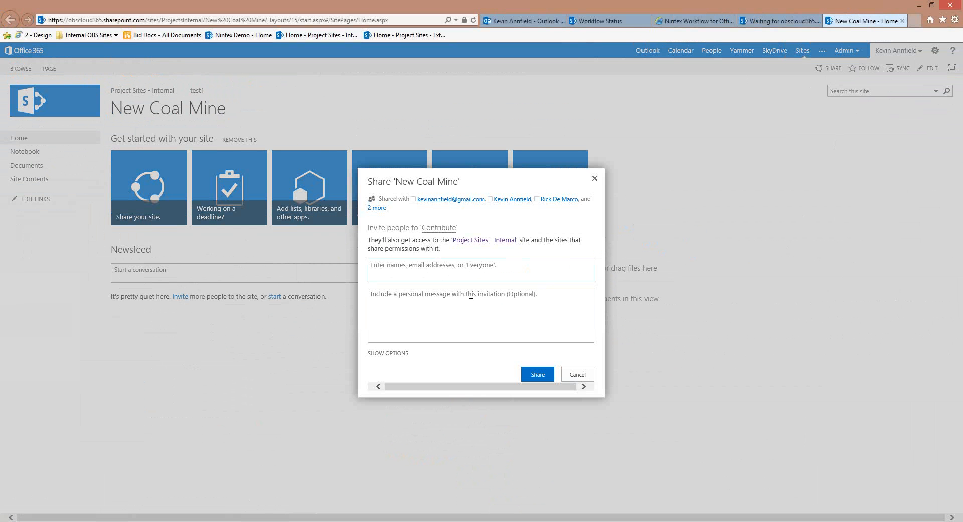
# Invite the two pasted addresses with the message 'Welcome to the project site for our New Coal Mine'
pyautogui.click(471, 274)
pyautogui.hotkey('ctrl', 'v')
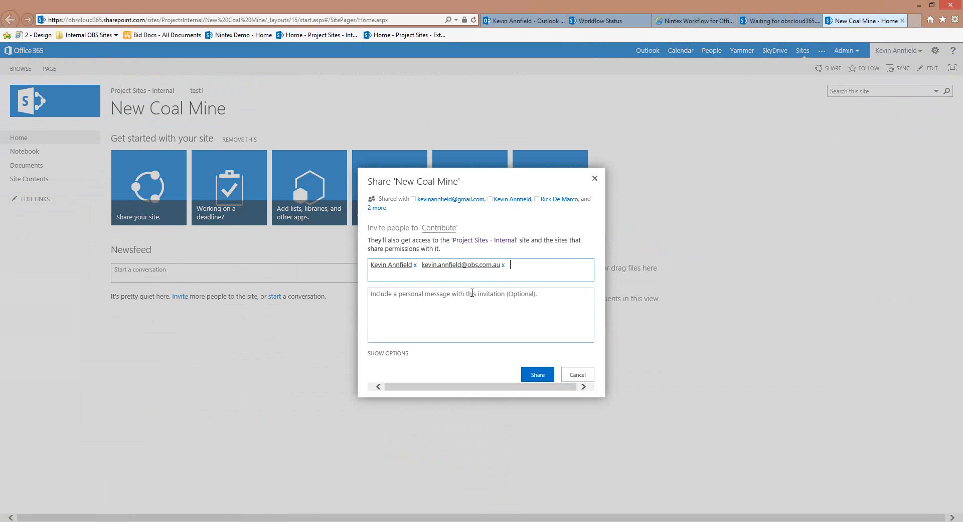
pyautogui.click(472, 294)
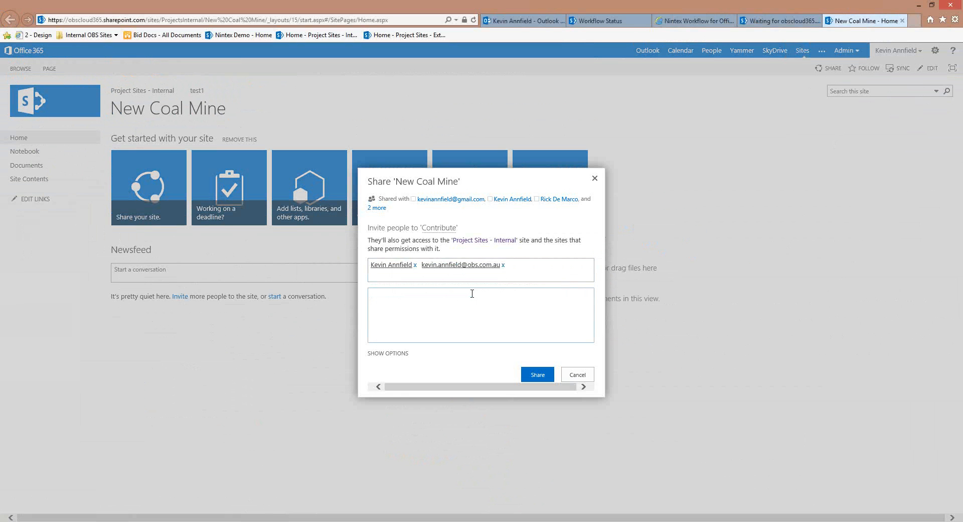
pyautogui.write('Welcome to the project site for our New Co')
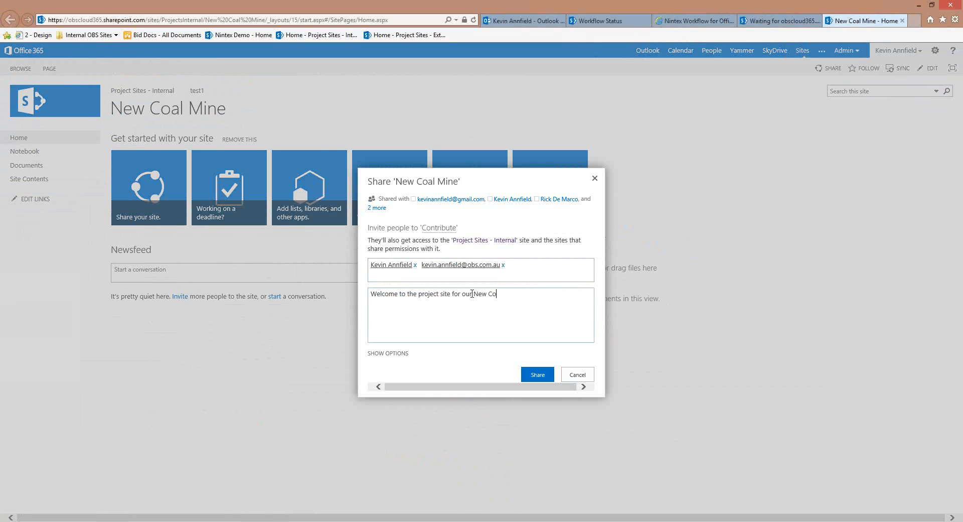
pyautogui.write('al Mine')
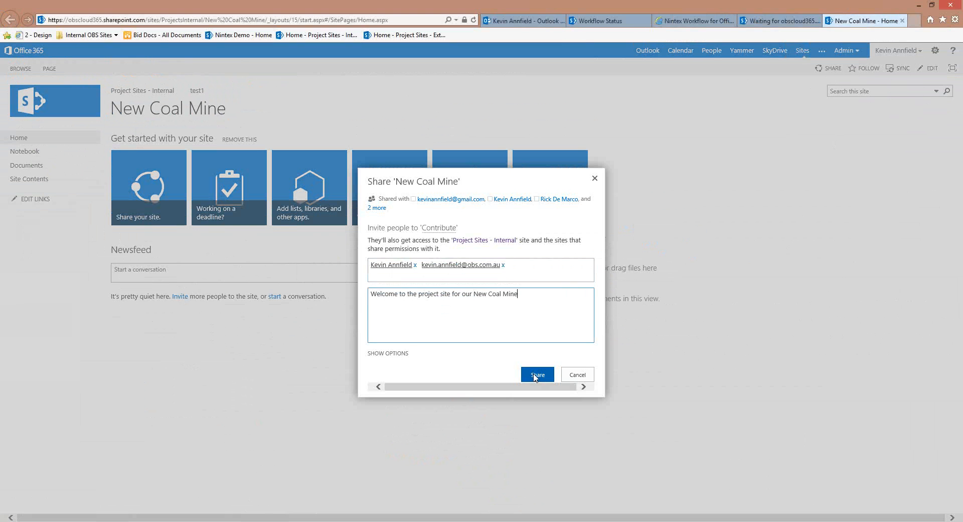
pyautogui.click(536, 375)
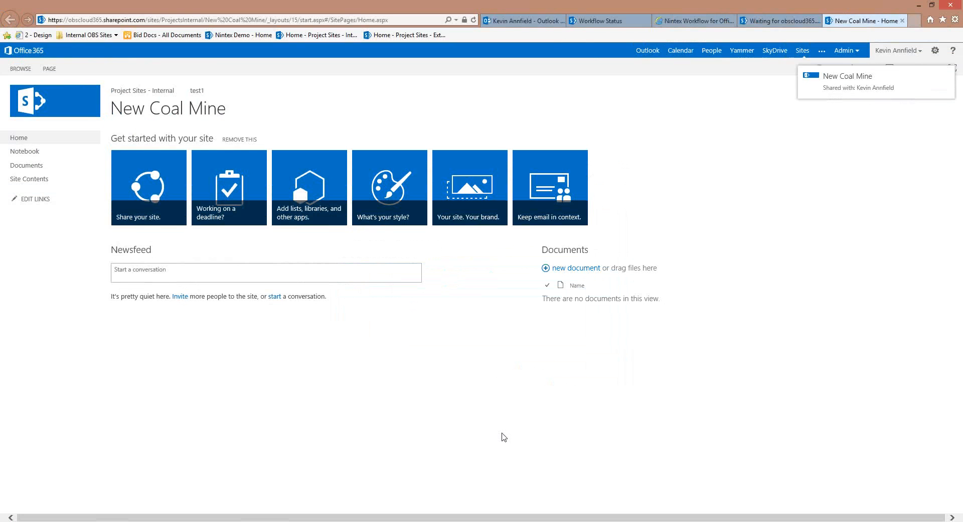
pyautogui.moveTo(960, 519)
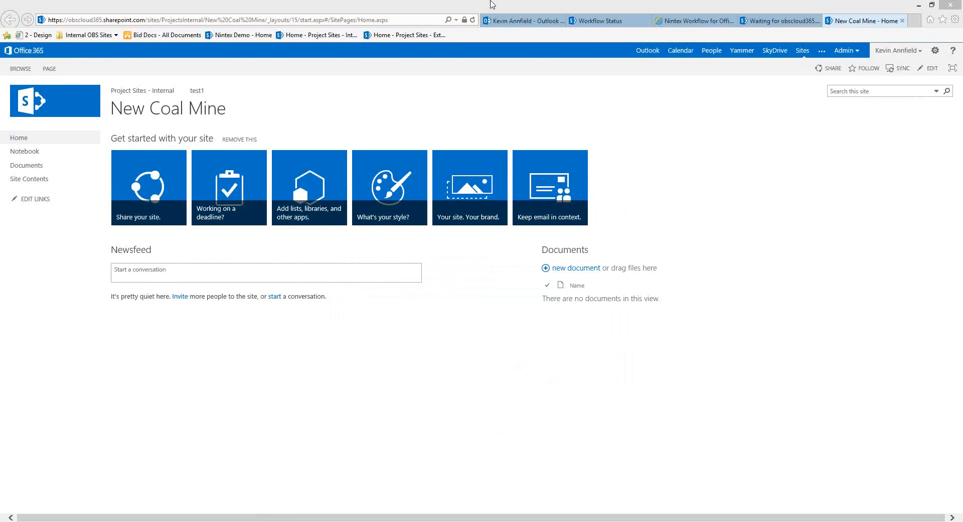
# Copy the New Coal Mine site hyperlink from the invitation e-mail in the maximised Outlook window
pyautogui.doubleClick(491, 5)
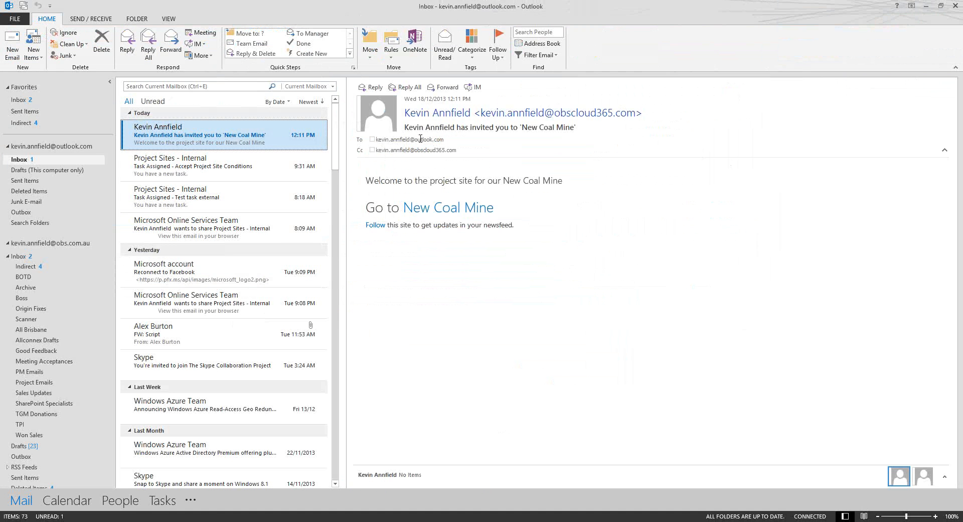
pyautogui.click(451, 138)
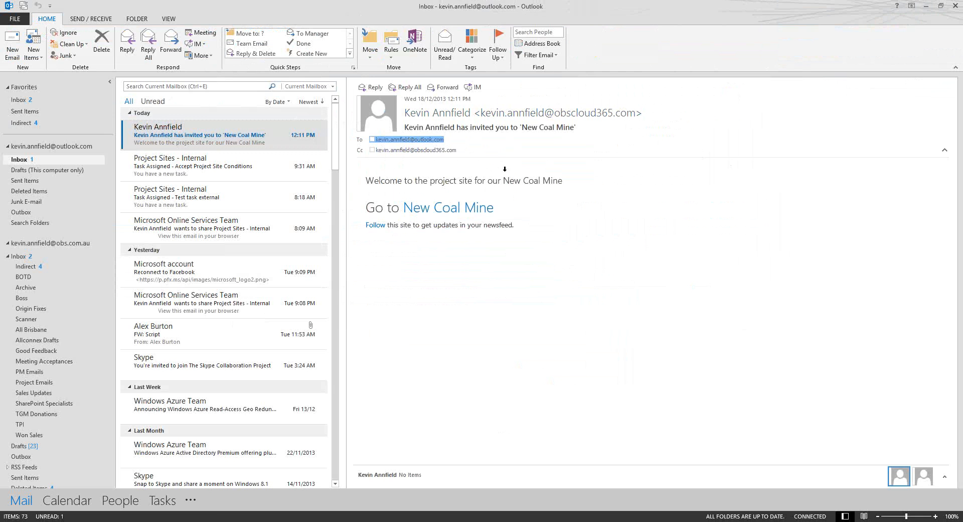
pyautogui.moveTo(501, 180); pyautogui.dragTo(628, 269)
pyautogui.click(444, 211)
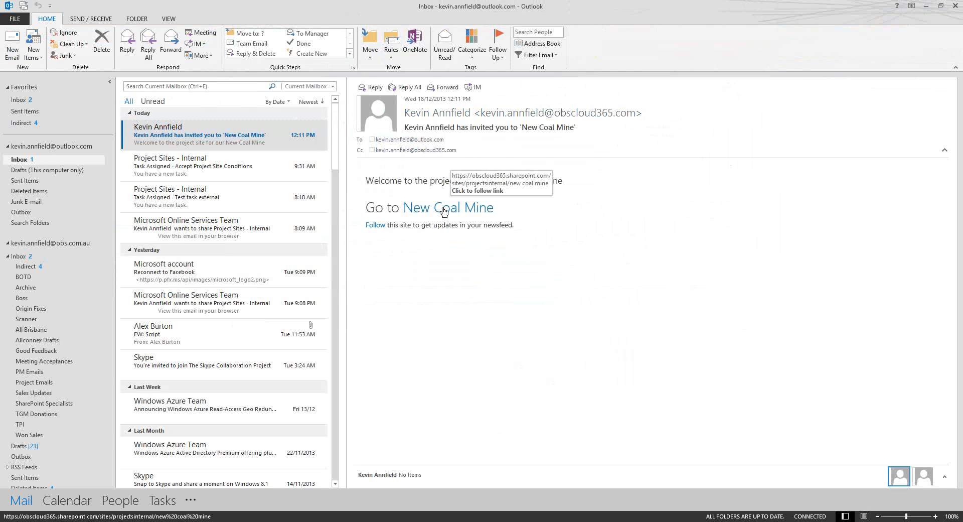
pyautogui.rightClick(444, 211)
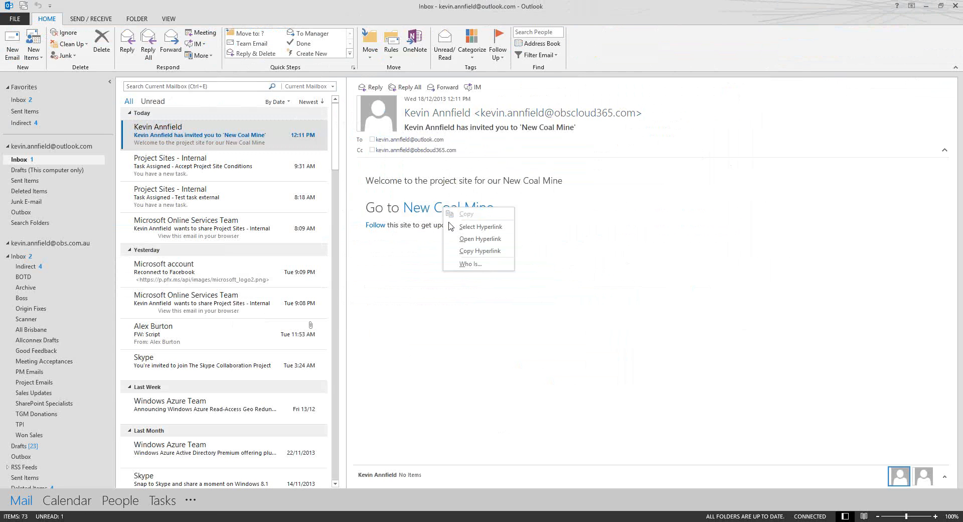
pyautogui.click(473, 252)
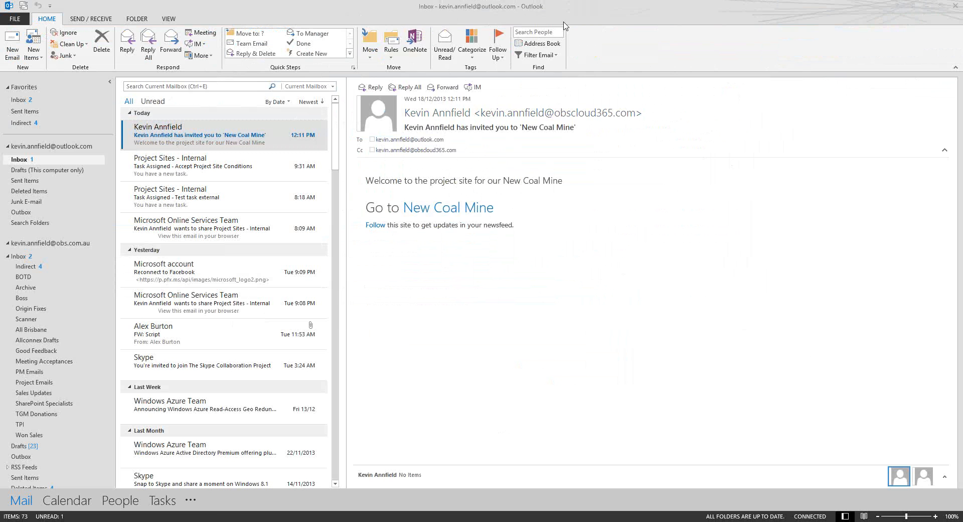
pyautogui.moveTo(564, 23); pyautogui.dragTo(542, 0)
# Load the pasted New Coal Mine link and sign in with the external Outlook.com account's e-mail and password
pyautogui.hotkey('ctrl', 'v')
pyautogui.press('Return')
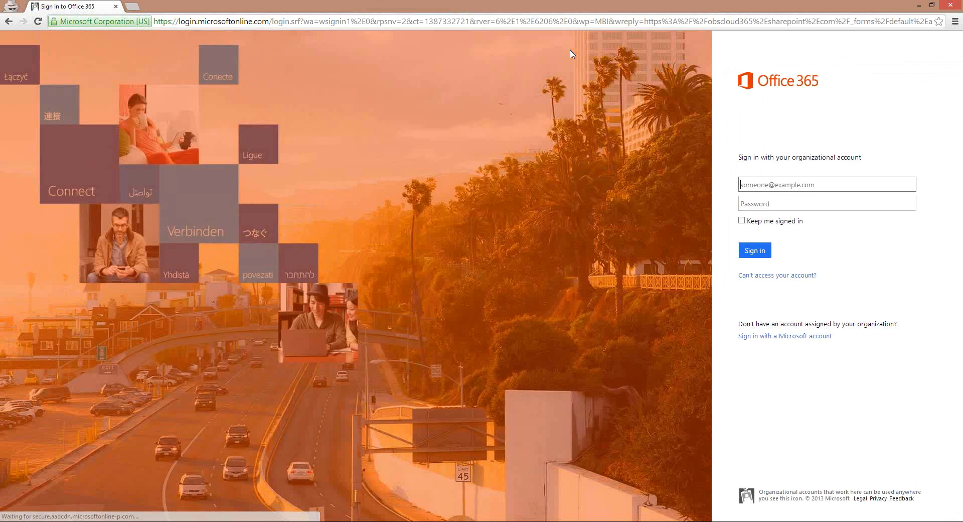
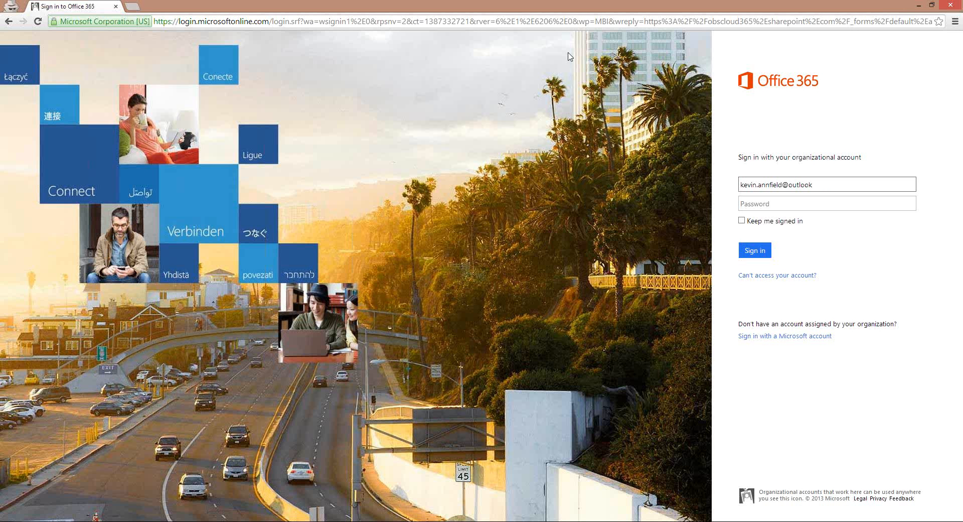
pyautogui.press('Tab')
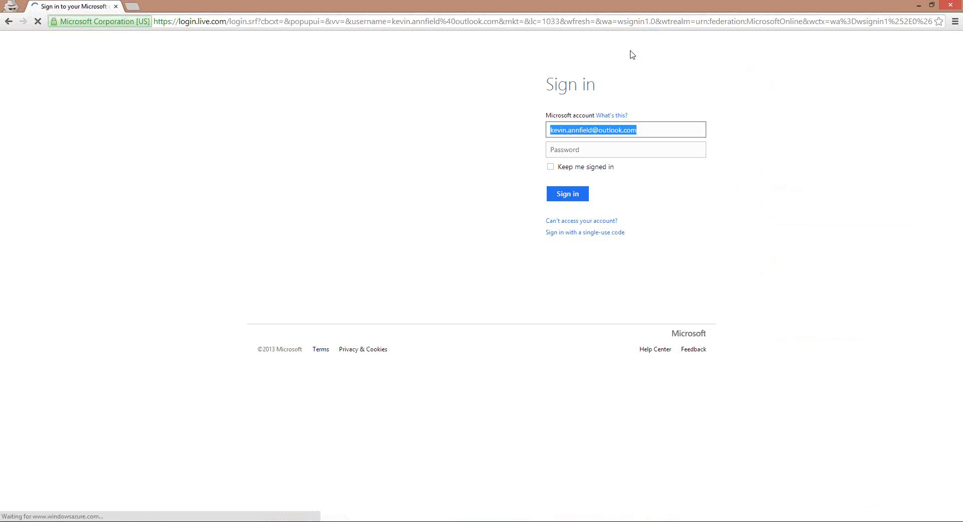
pyautogui.click(617, 150)
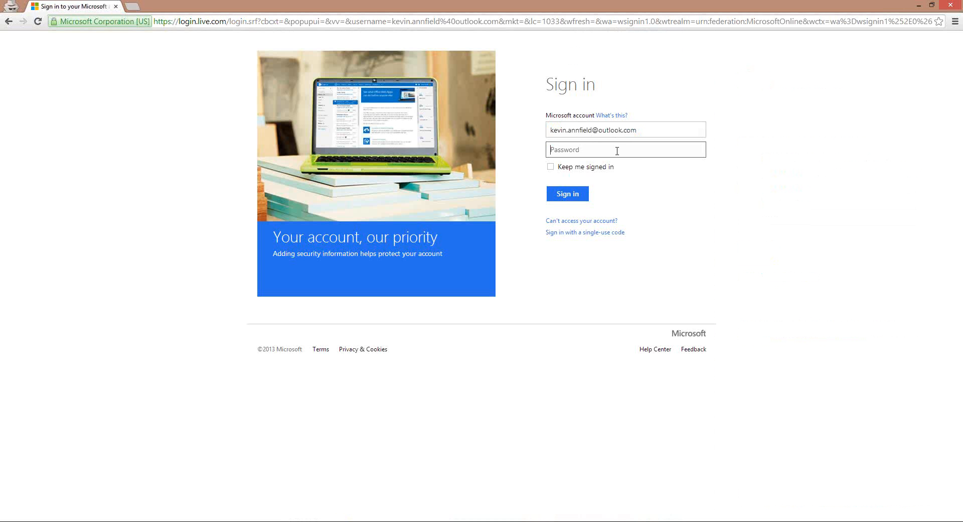
pyautogui.write('••••••••••')
pyautogui.click(579, 199)
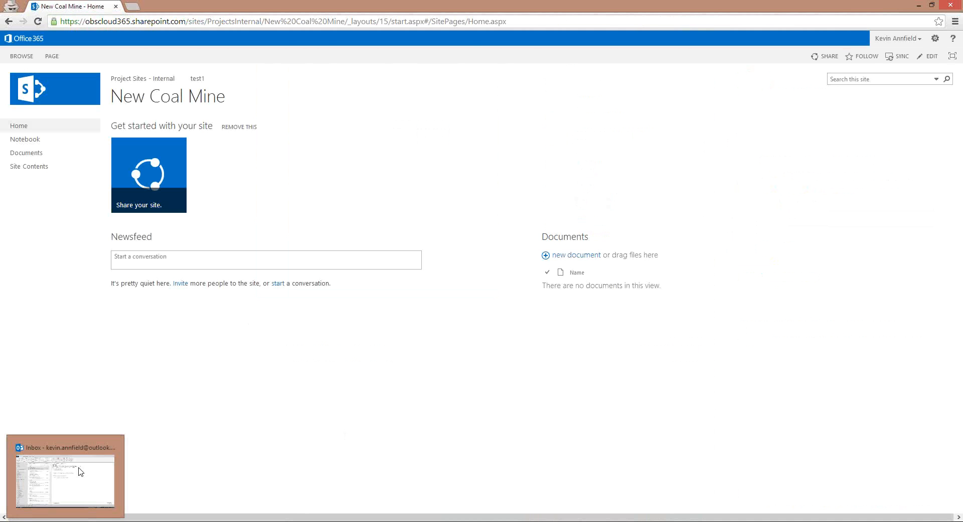
# Return to the admin browser's Project Sites list showing New Coal Mine's site URL and external participants
pyautogui.click(79, 472)
pyautogui.hotkey('alt', 'Tab')
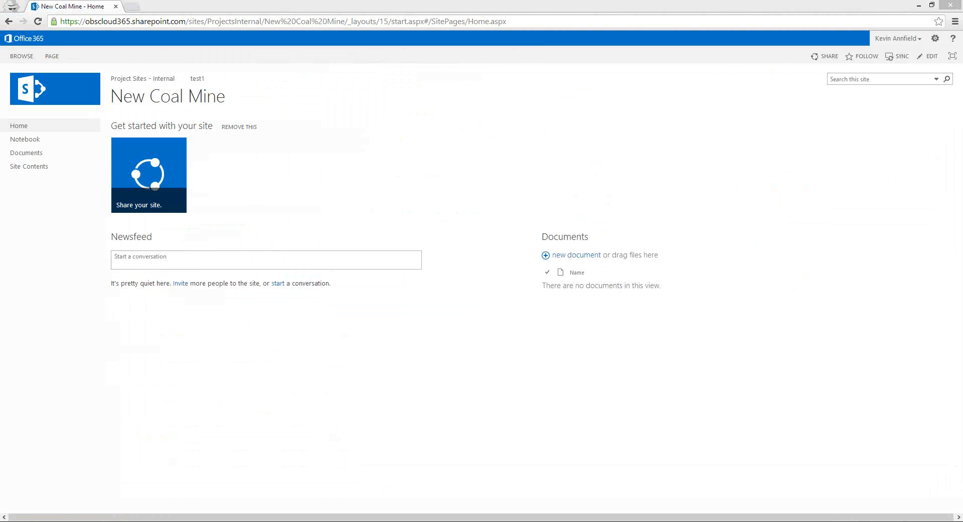
pyautogui.click(919, 6)
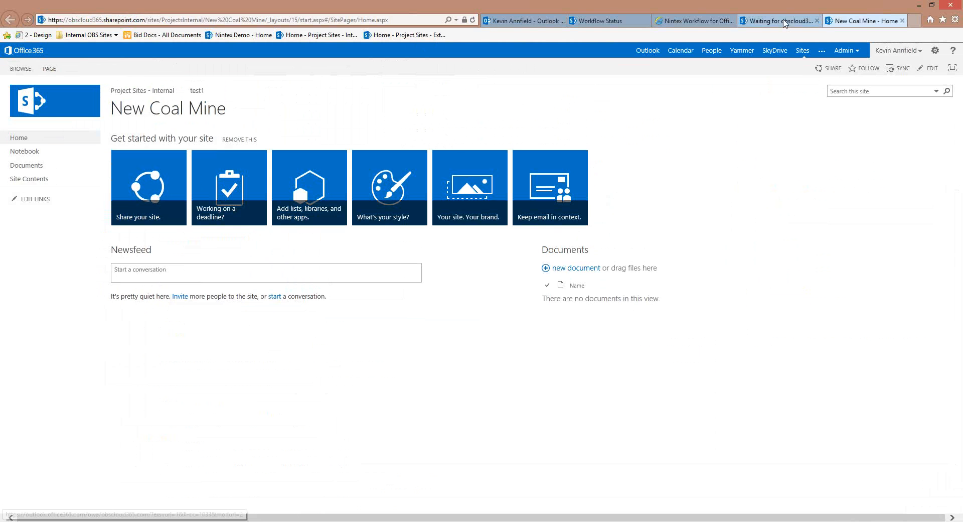
pyautogui.click(785, 22)
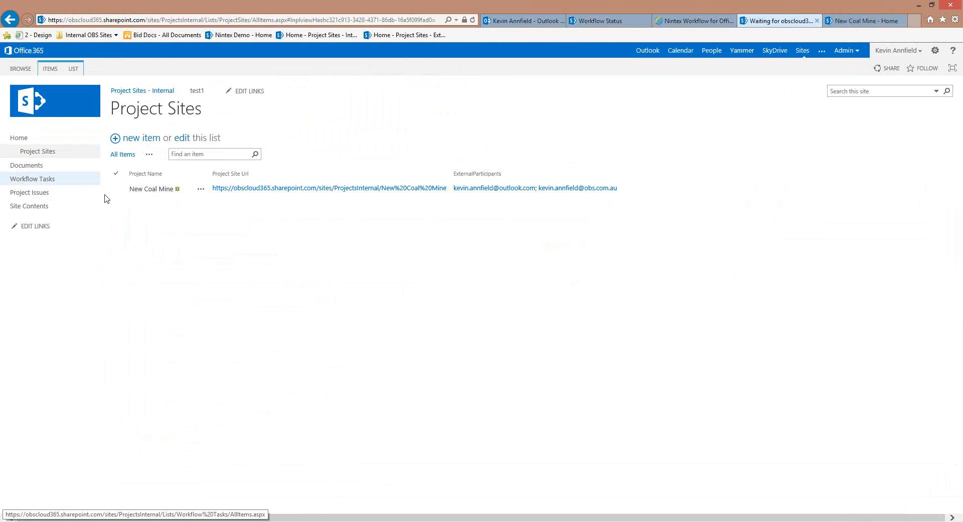
# Go to Workflow Tasks and open the last 'Share Site with External Participants' task, status Not Started
pyautogui.click(30, 186)
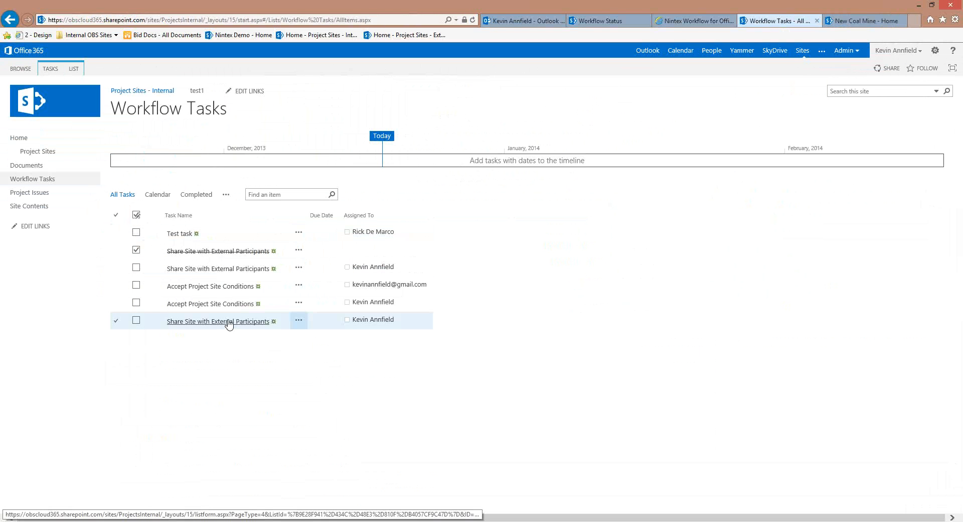
pyautogui.click(227, 325)
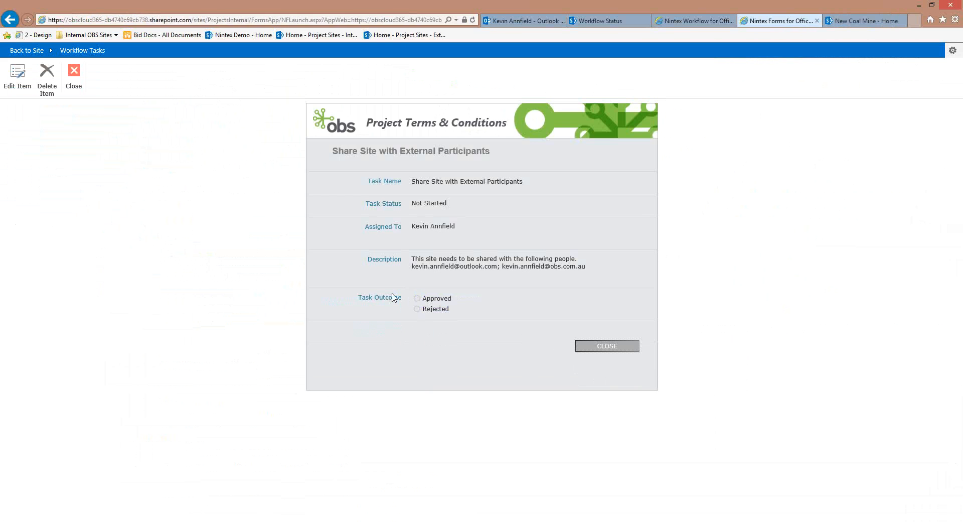
# Put the Share Site task form into edit mode and choose Approved as the task outcome
pyautogui.click(17, 89)
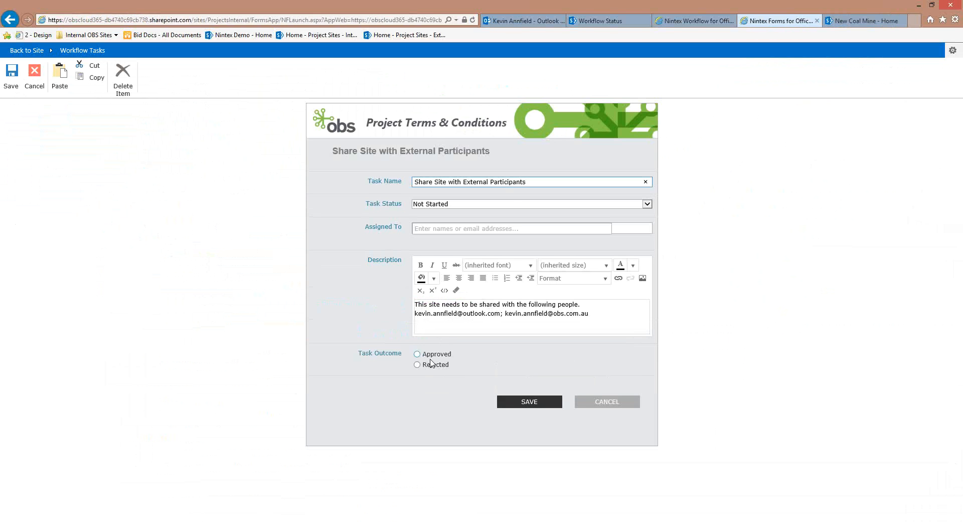
pyautogui.click(426, 354)
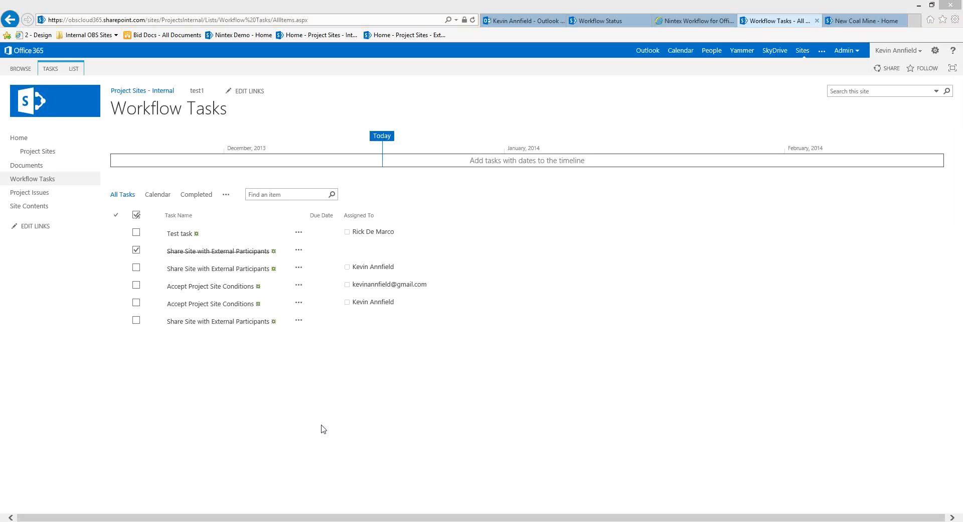
pyautogui.press('F5')
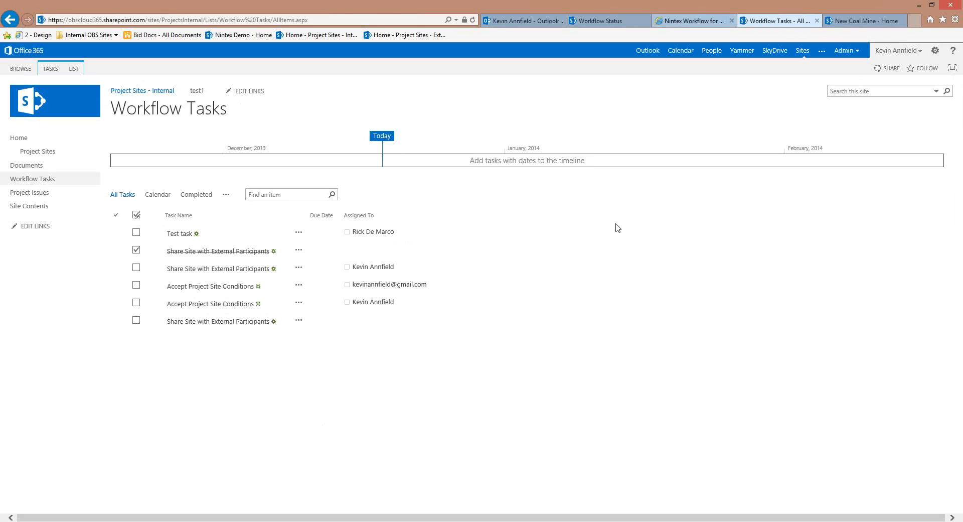
pyautogui.click(694, 20)
pyautogui.scroll(-3, 623, 245)
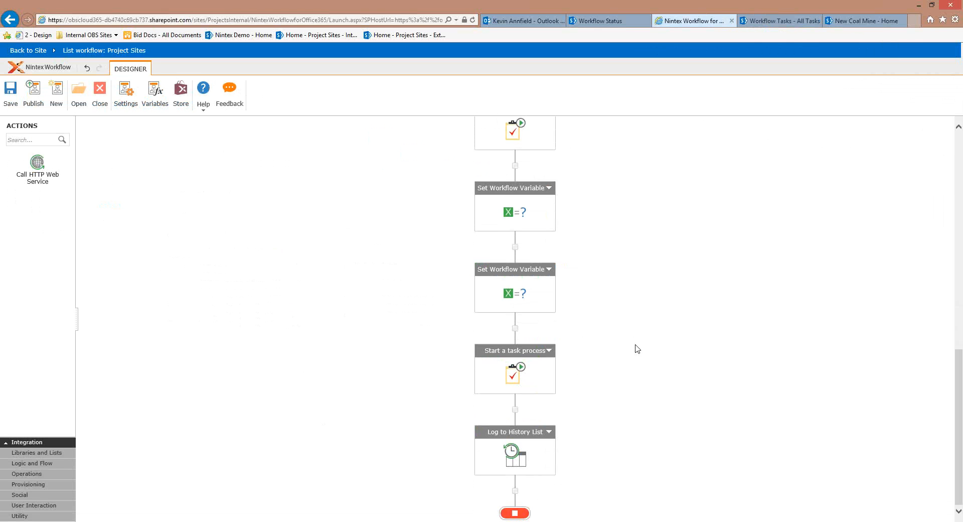
pyautogui.click(780, 23)
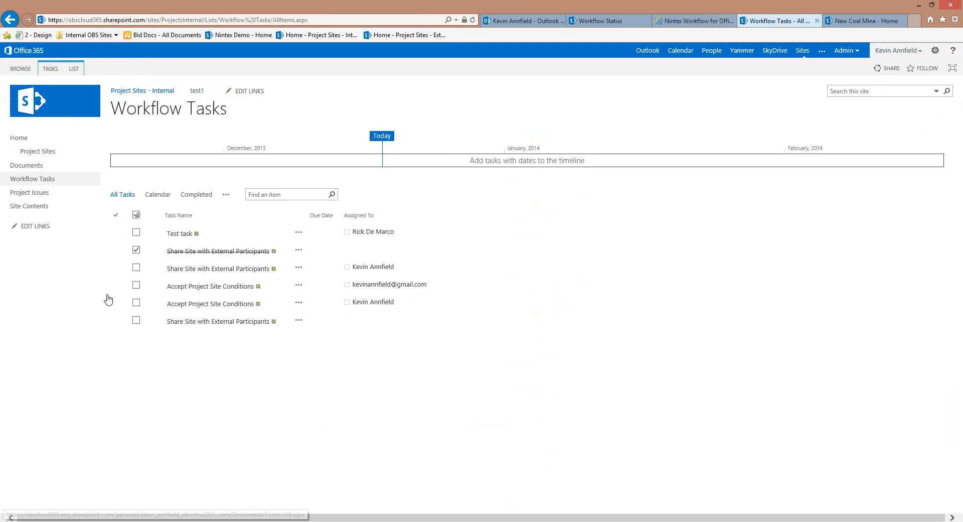
# Open the Accept Project Site Conditions task and its linked OBS T&Cs Client Engagement Agreement
pyautogui.click(204, 316)
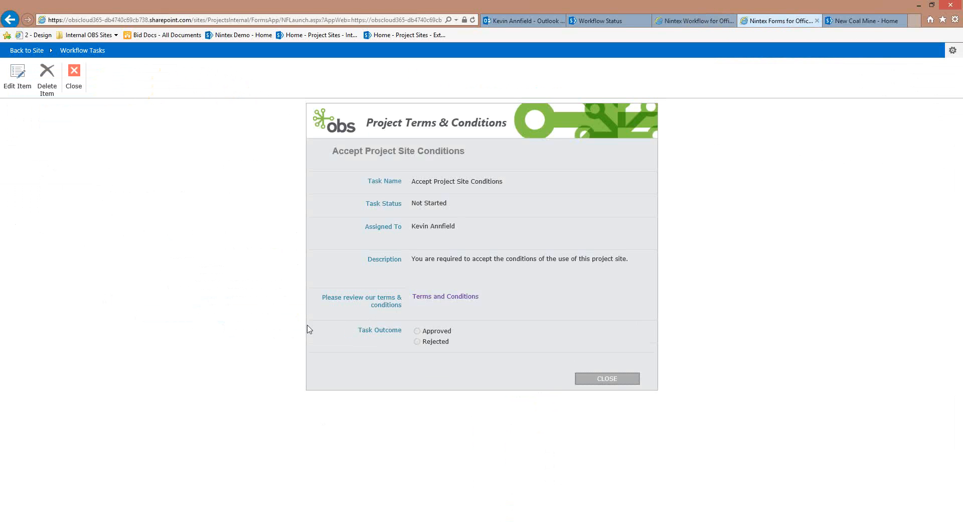
pyautogui.click(448, 300)
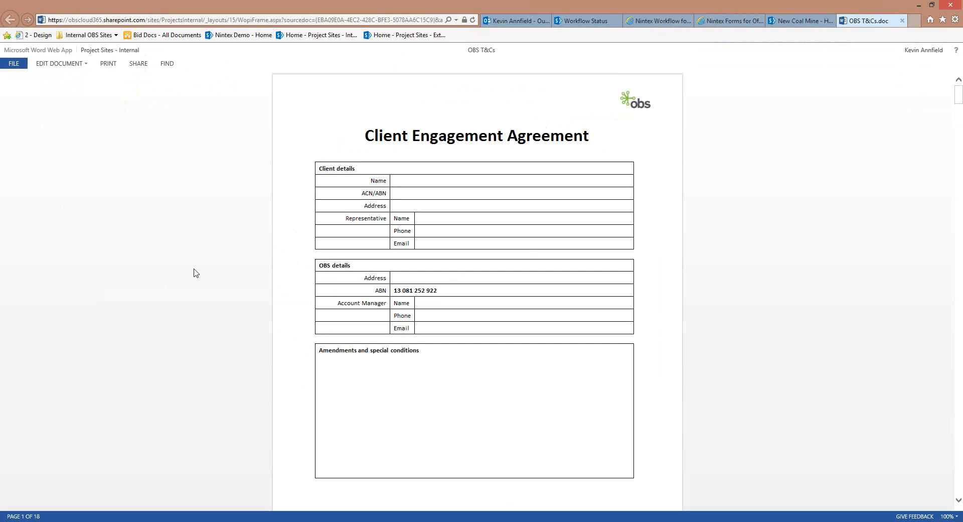
pyautogui.scroll(-10, 196, 272)
pyautogui.scroll(-6, 200, 260)
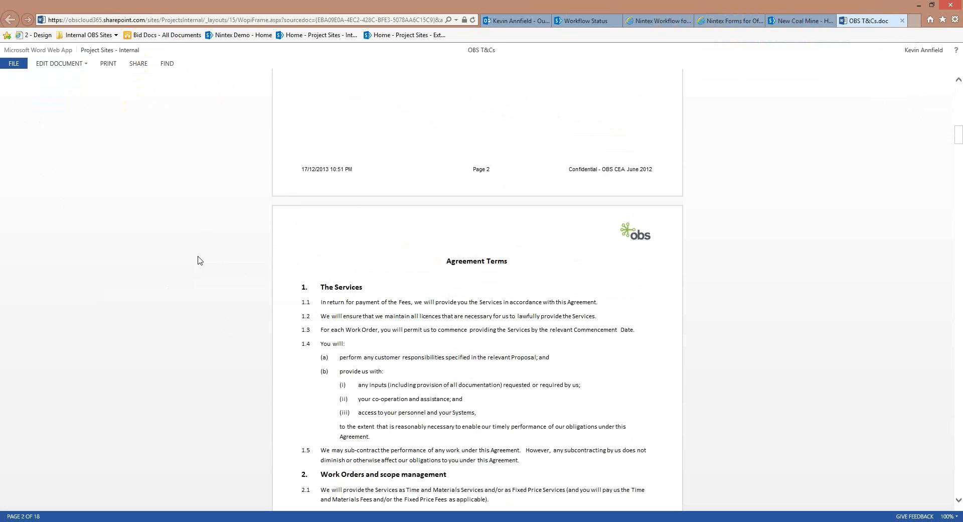
pyautogui.scroll(-5, 200, 257)
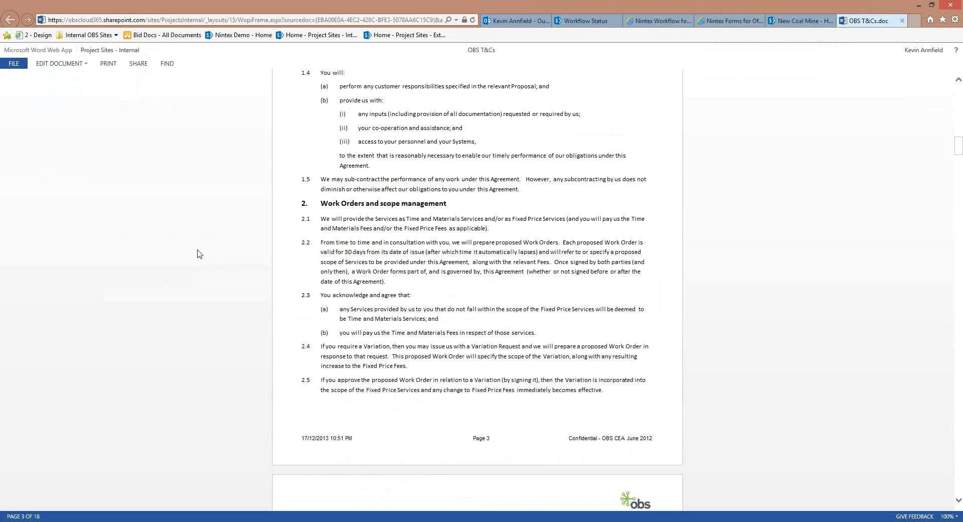
pyautogui.scroll(20, 200, 254)
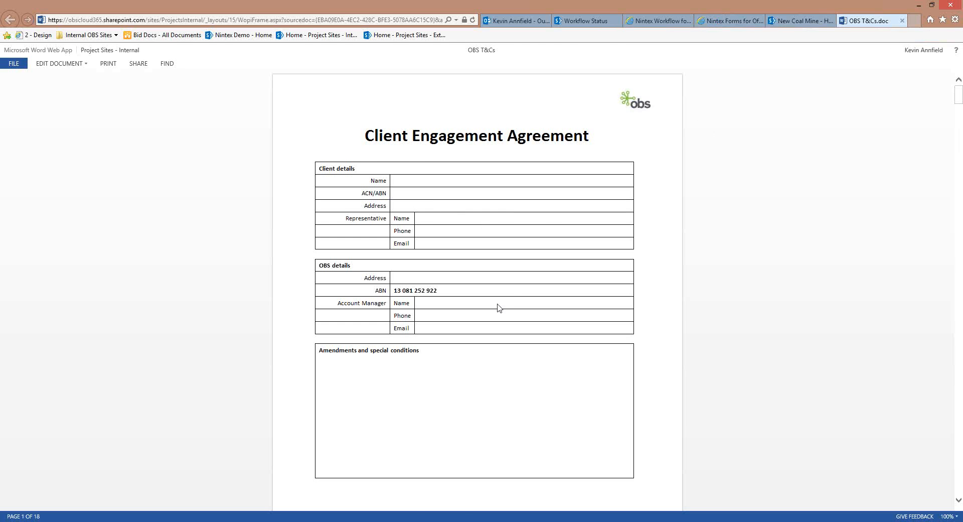
pyautogui.scroll(-3, 506, 300)
pyautogui.scroll(-10, 513, 295)
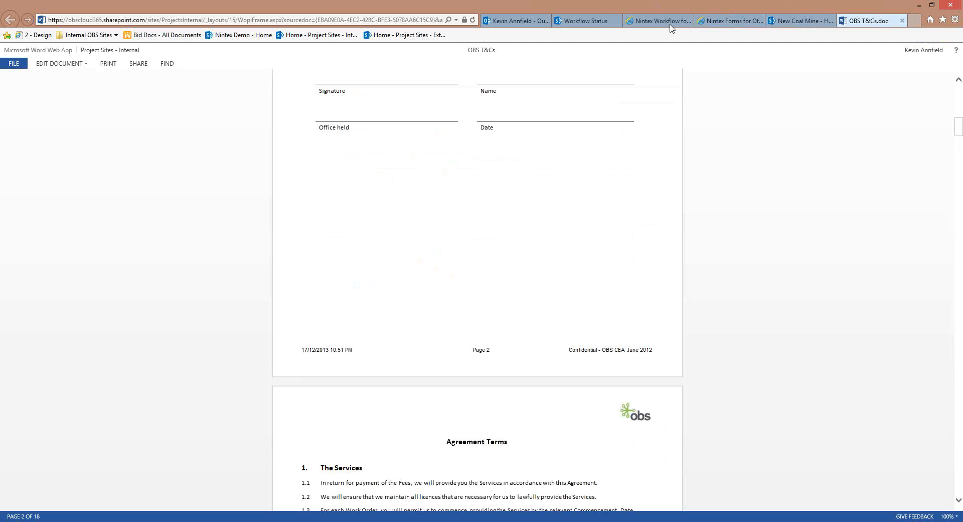
# Edit the Accept Project Site Conditions task, set its outcome to Approved, and save it
pyautogui.click(722, 21)
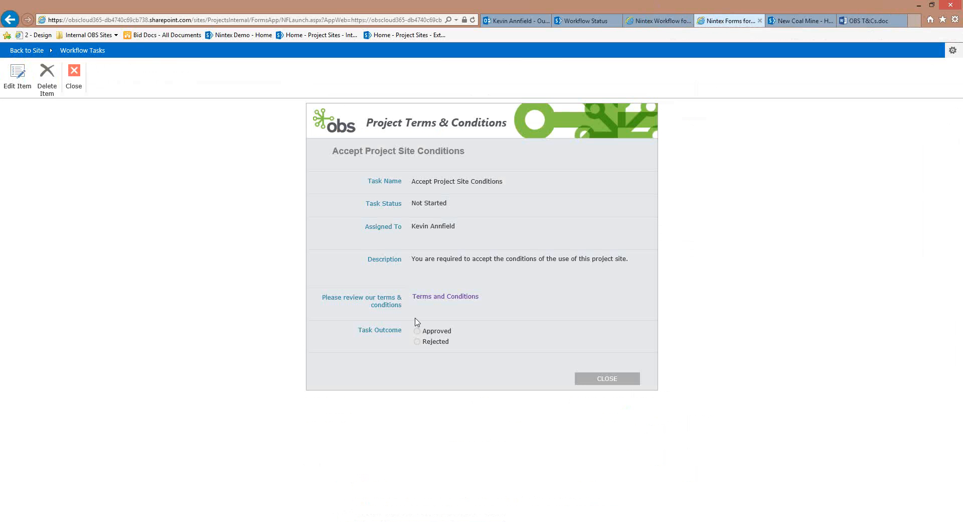
pyautogui.click(15, 85)
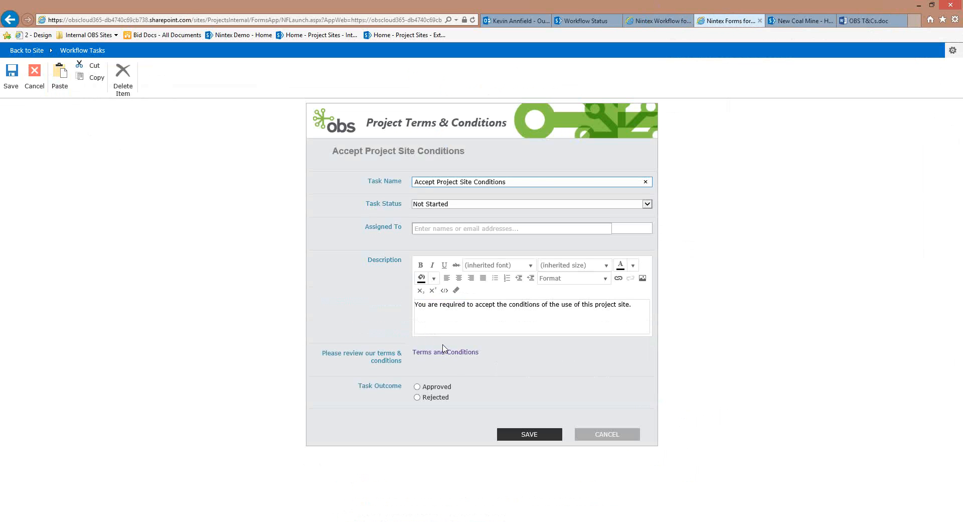
pyautogui.click(422, 383)
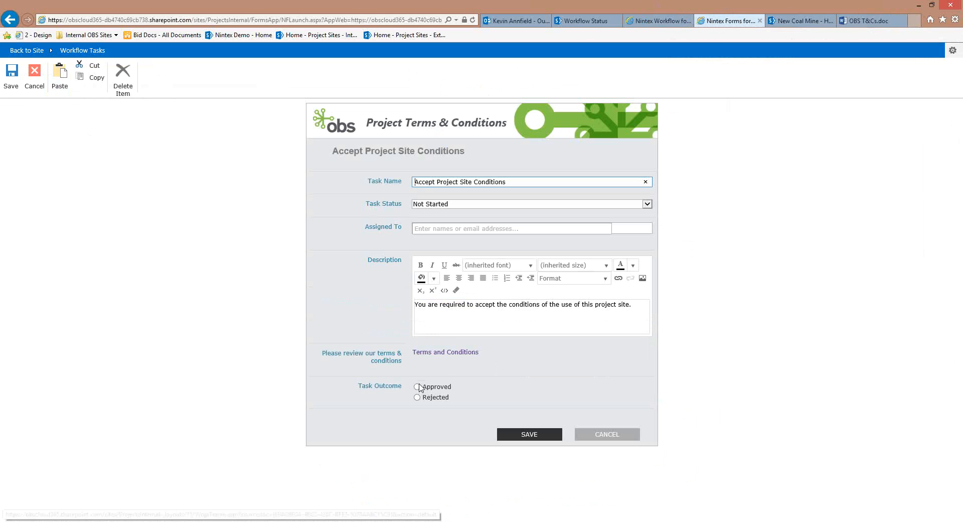
pyautogui.click(522, 436)
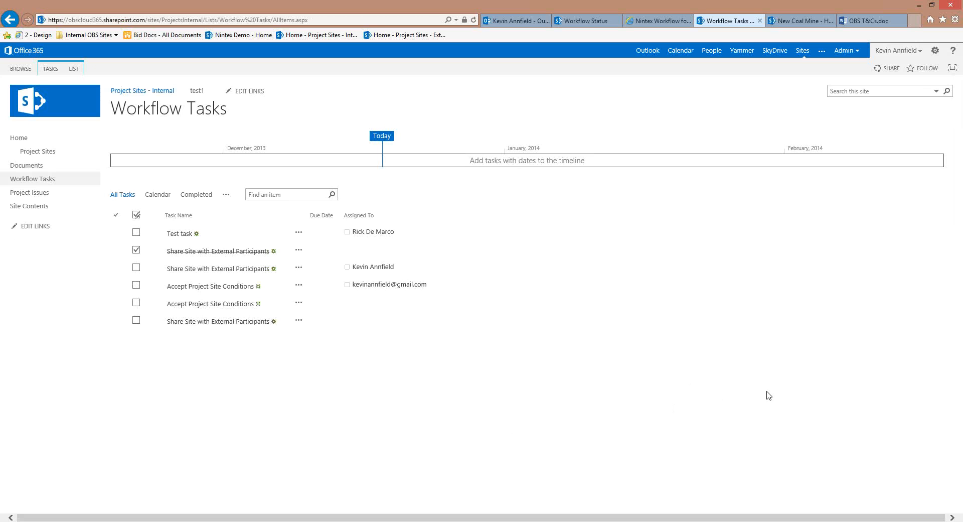
pyautogui.moveTo(427, 521)
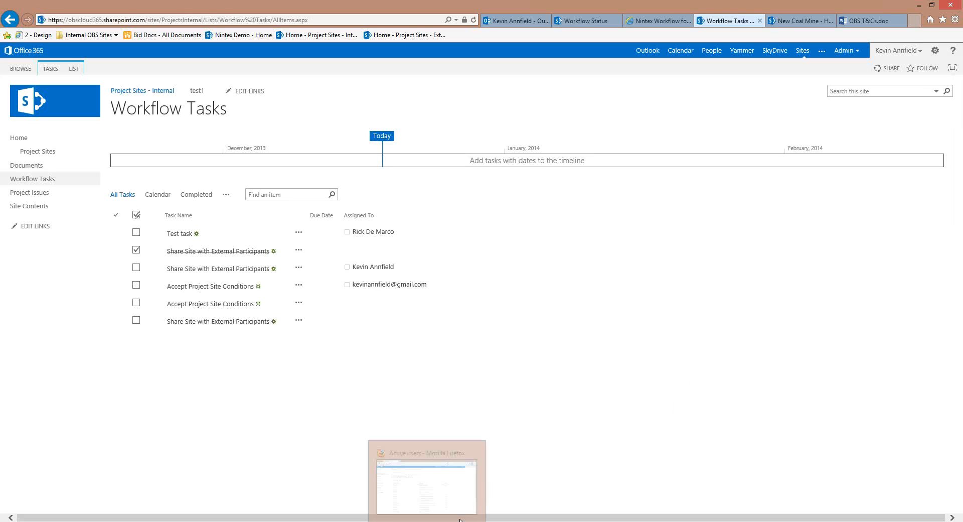
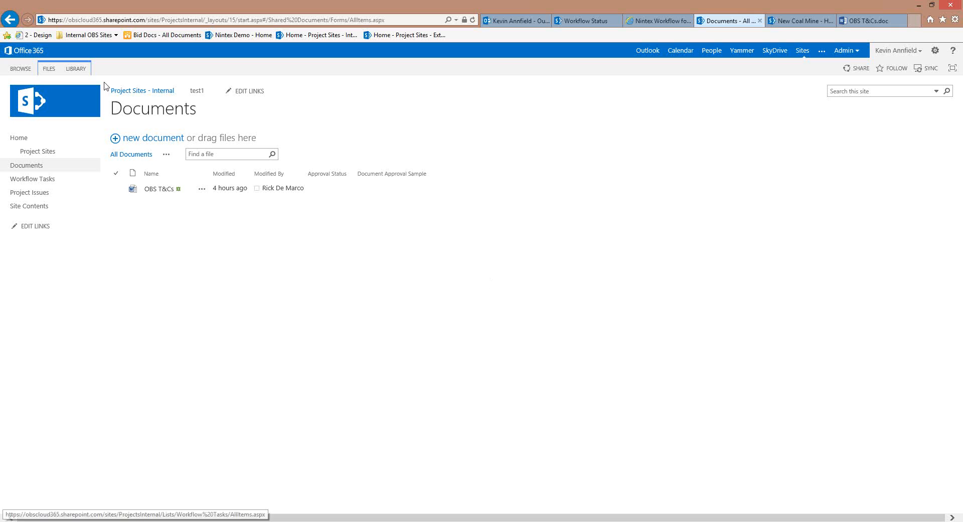
# Show the LIBRARY ribbon commands for the Documents library
pyautogui.click(76, 68)
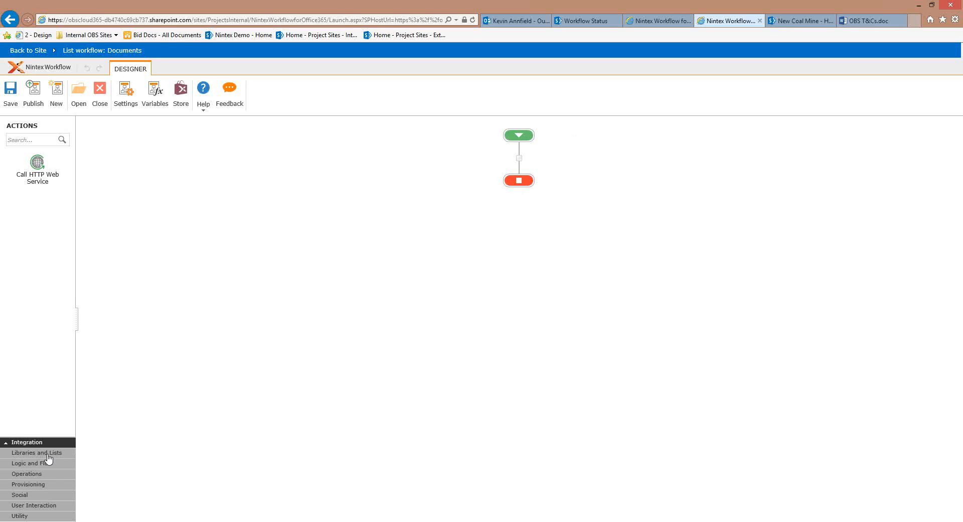
# Add an Assign a task step between start and end, with the suggested reviewer as participant
pyautogui.click(33, 505)
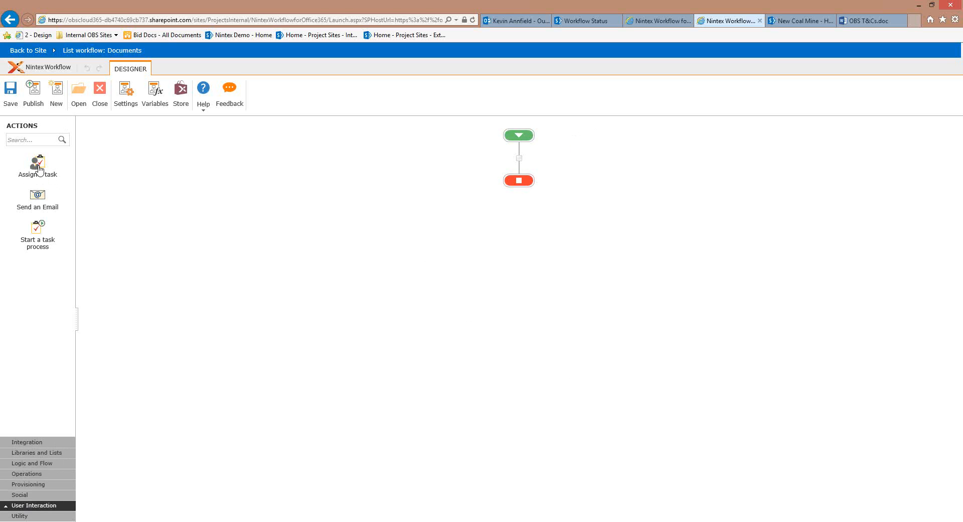
pyautogui.moveTo(38, 168); pyautogui.dragTo(519, 158)
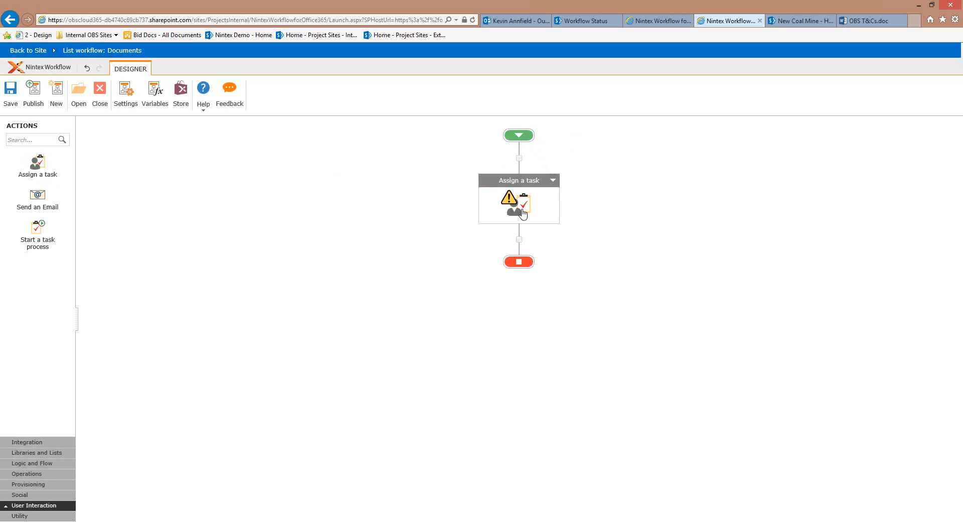
pyautogui.doubleClick(522, 213)
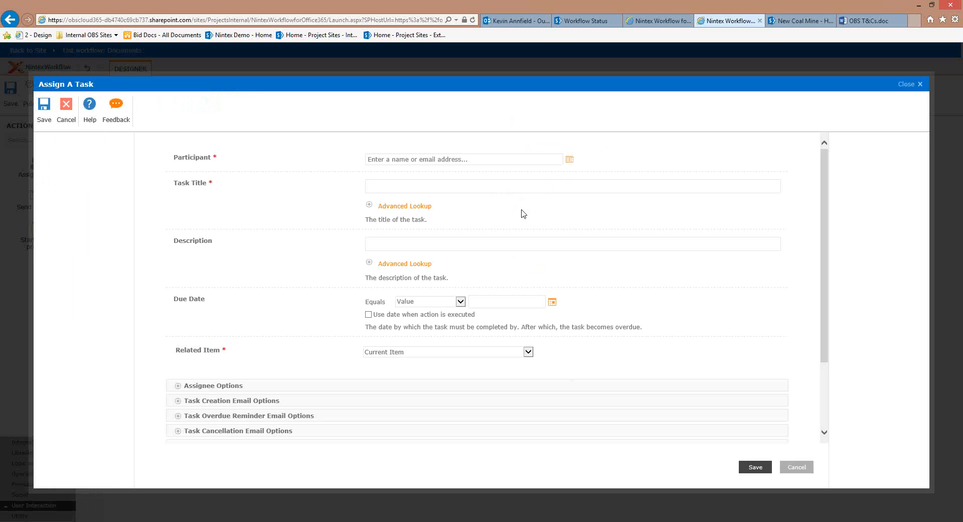
pyautogui.click(468, 159)
pyautogui.write('rick')
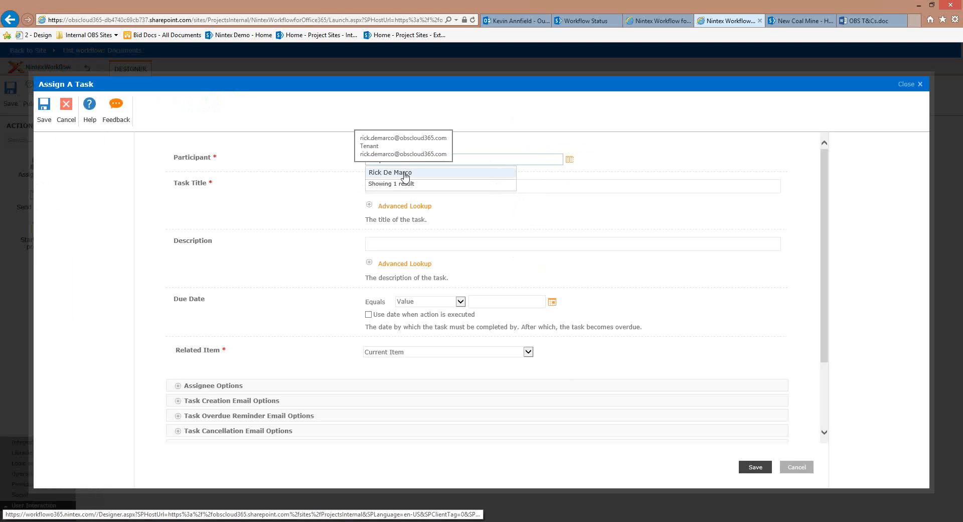
pyautogui.click(404, 189)
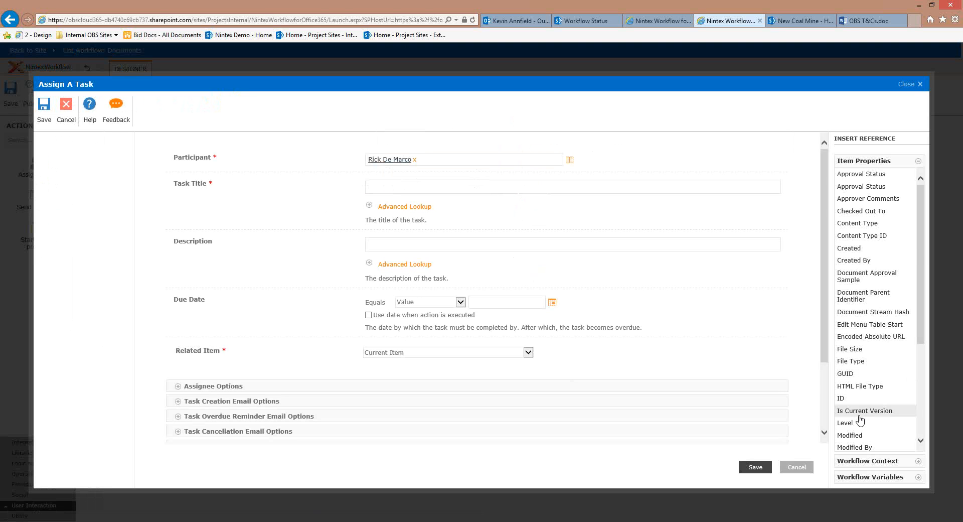
# Title the task '{Current Item:Name} requires approval', describe it 'This document requires your approval', due at run time
pyautogui.scroll(-3, 860, 419)
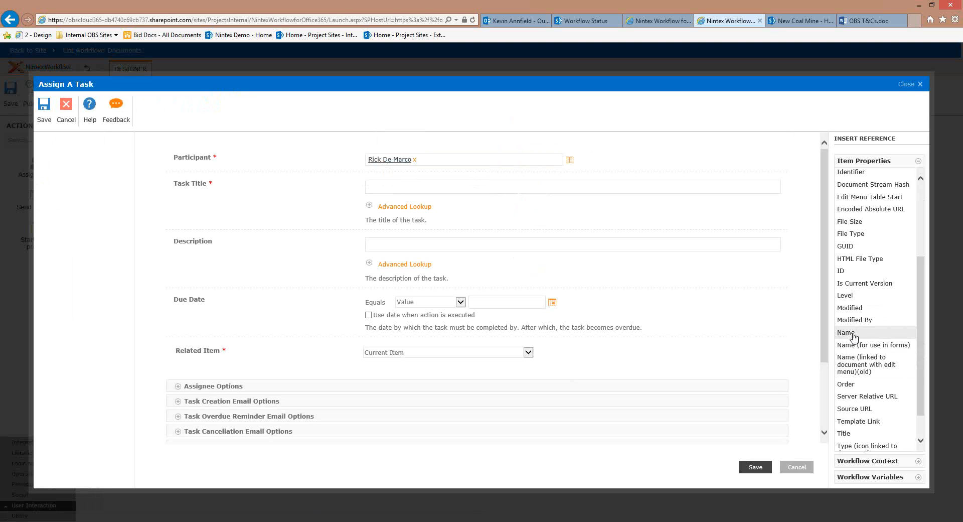
pyautogui.click(852, 333)
pyautogui.write('equire')
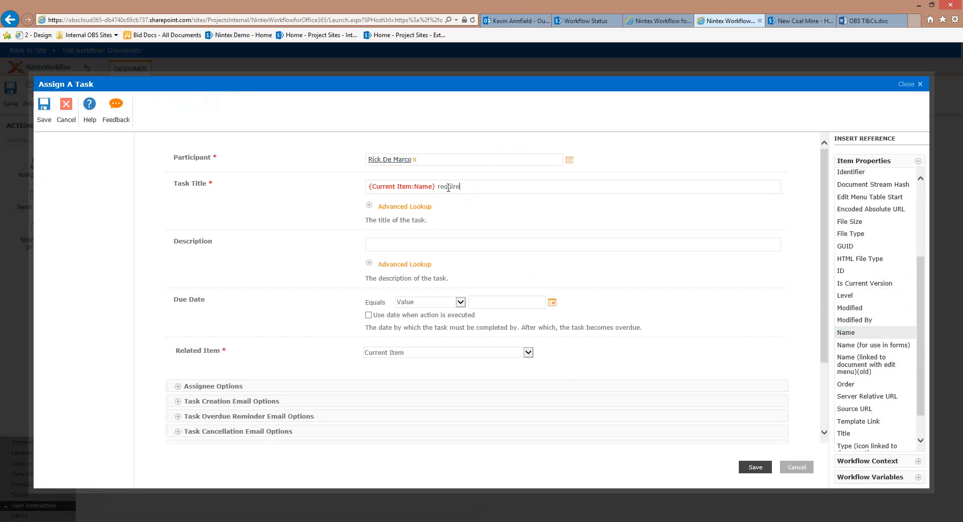
pyautogui.write('s approval')
pyautogui.click(385, 244)
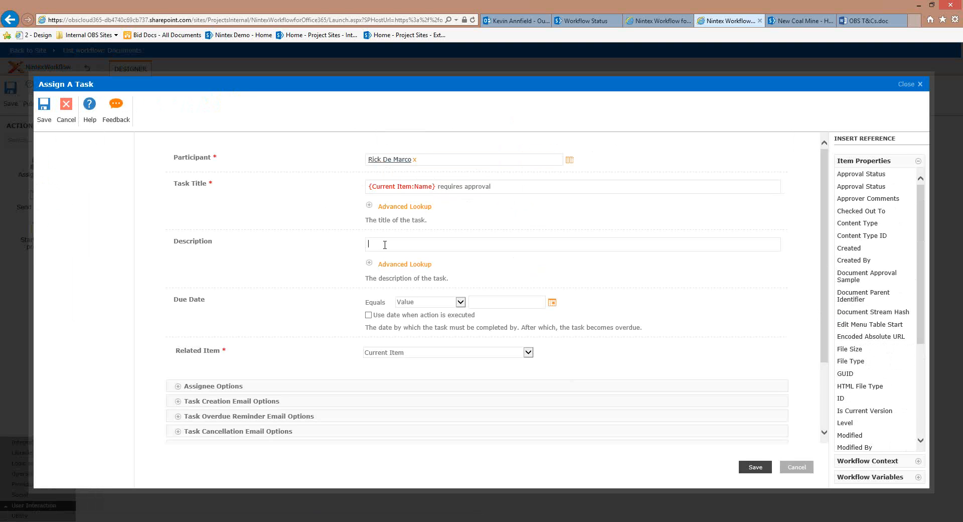
pyautogui.write('This document requires your approva;')
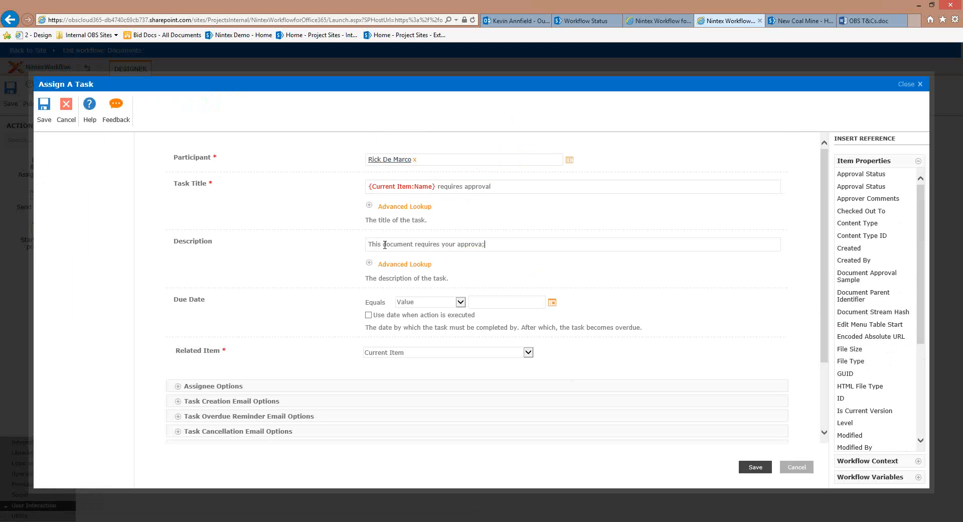
pyautogui.press('BackSpace')
pyautogui.write('l')
pyautogui.click(368, 315)
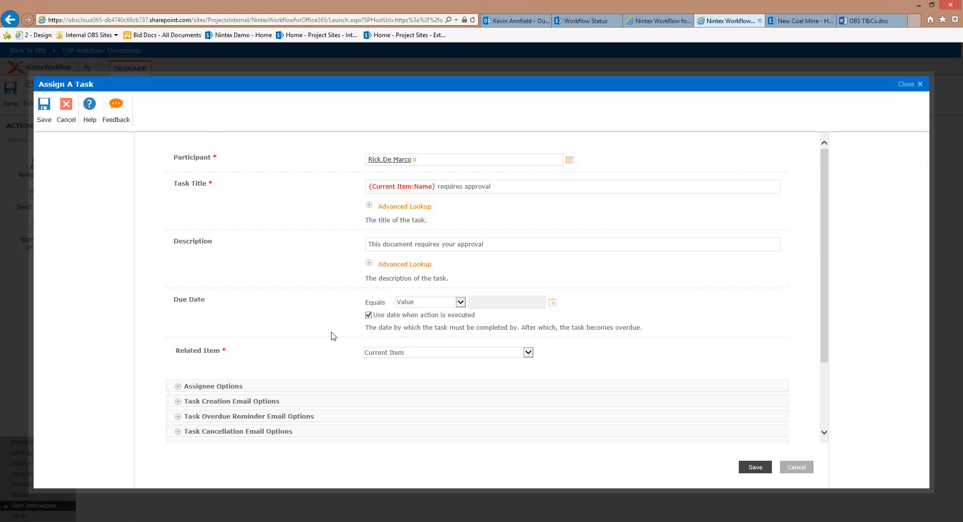
# Expand the Assignee Options and Task Creation email sections to review their defaults
pyautogui.scroll(-1, 331, 341)
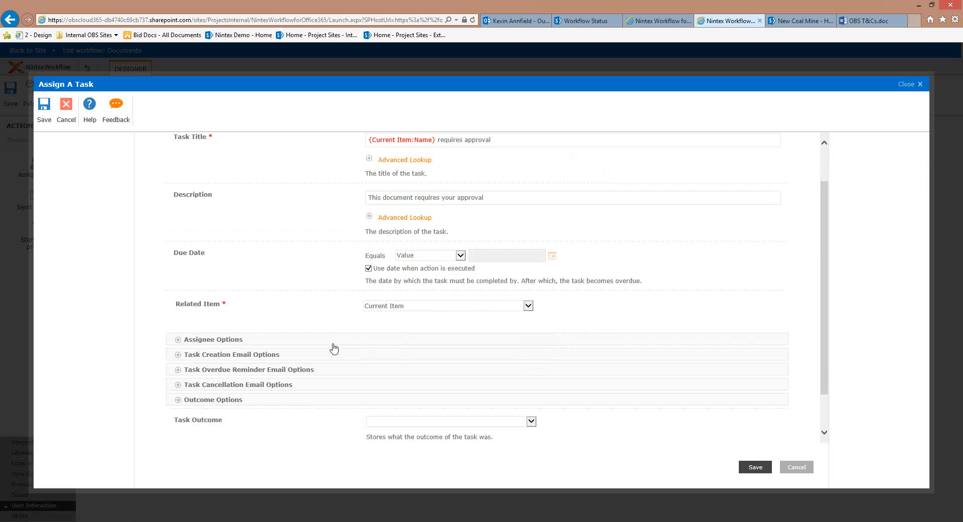
pyautogui.scroll(-1, 346, 344)
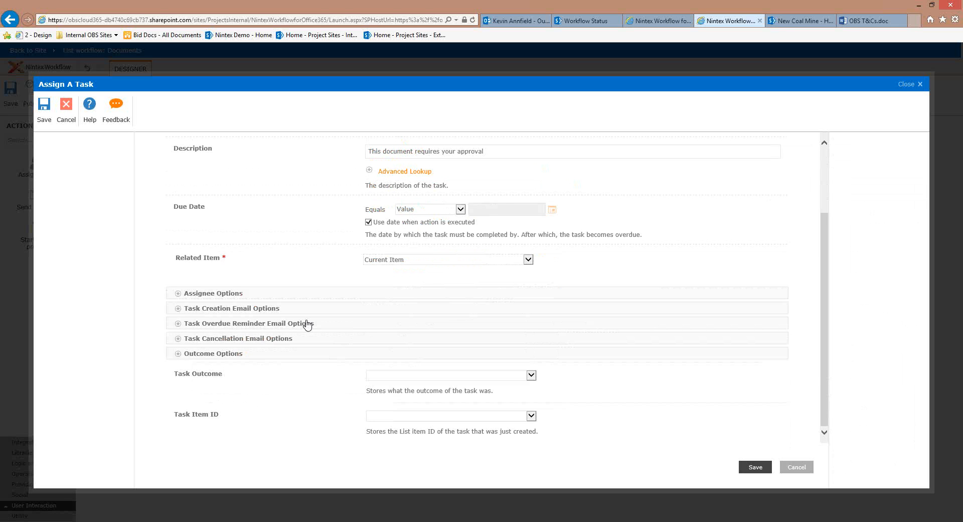
pyautogui.click(261, 292)
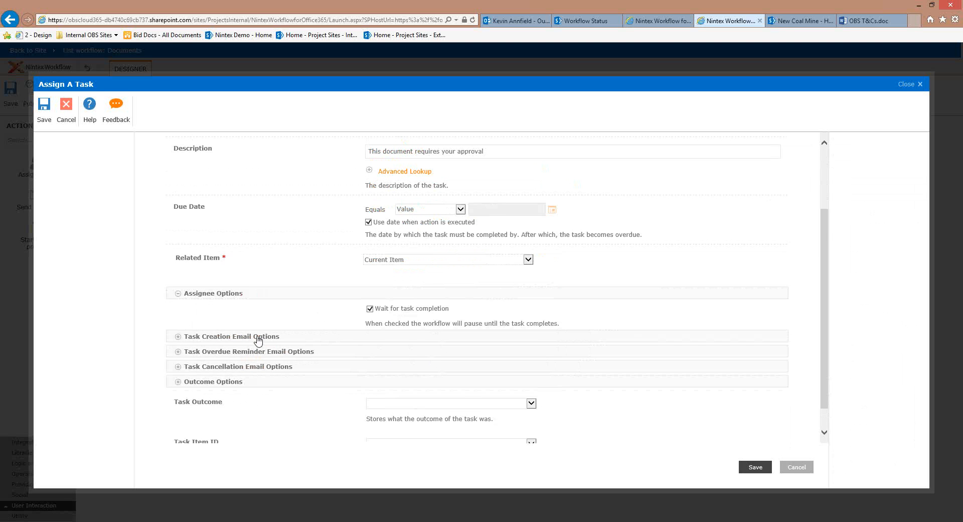
pyautogui.click(257, 340)
pyautogui.scroll(-3, 299, 364)
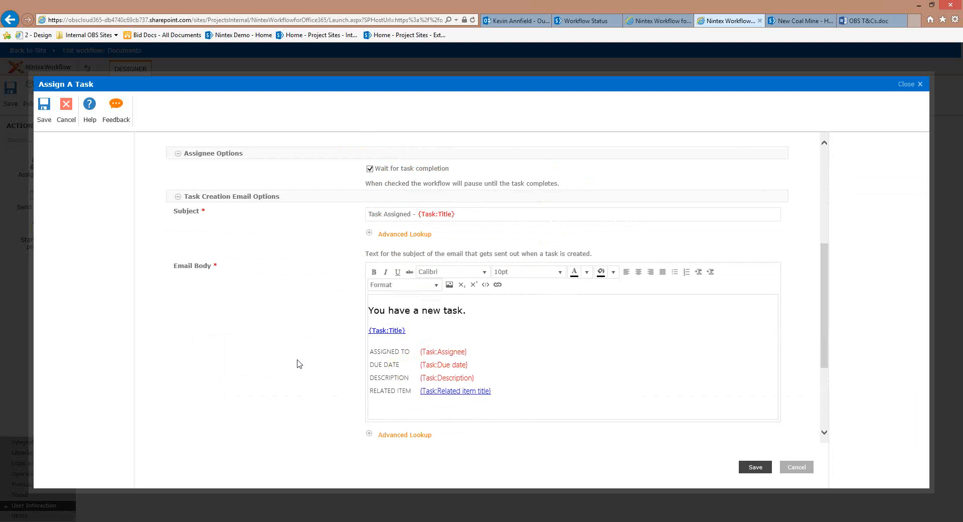
pyautogui.scroll(-2, 295, 340)
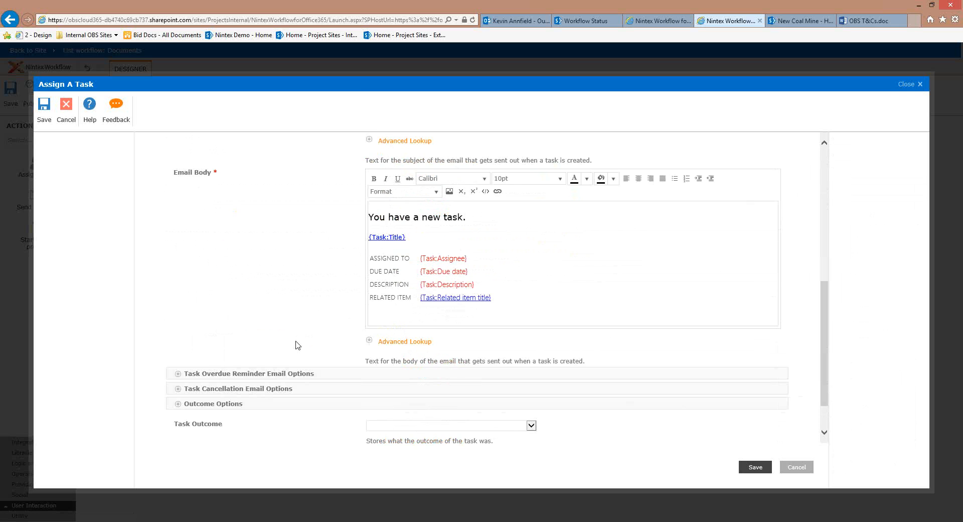
pyautogui.scroll(2, 290, 226)
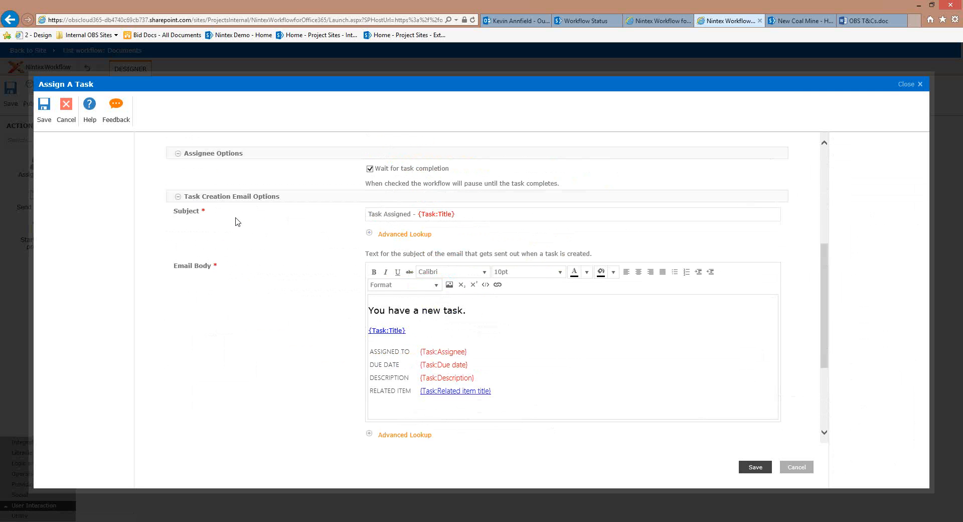
pyautogui.scroll(-3, 253, 262)
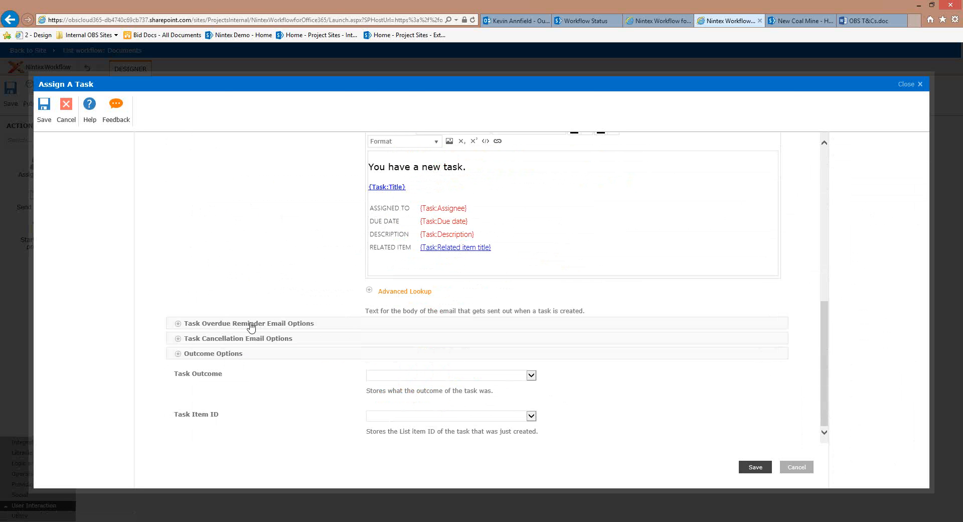
# Expand the Overdue Reminder and Cancellation email sections, check the Task Outcome choices, and save
pyautogui.click(251, 325)
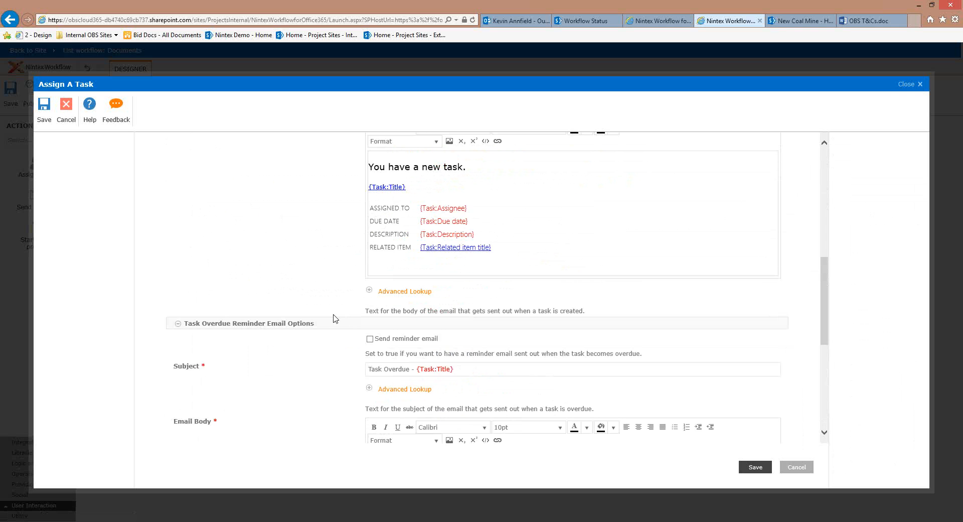
pyautogui.scroll(-2, 321, 320)
pyautogui.scroll(-2, 312, 320)
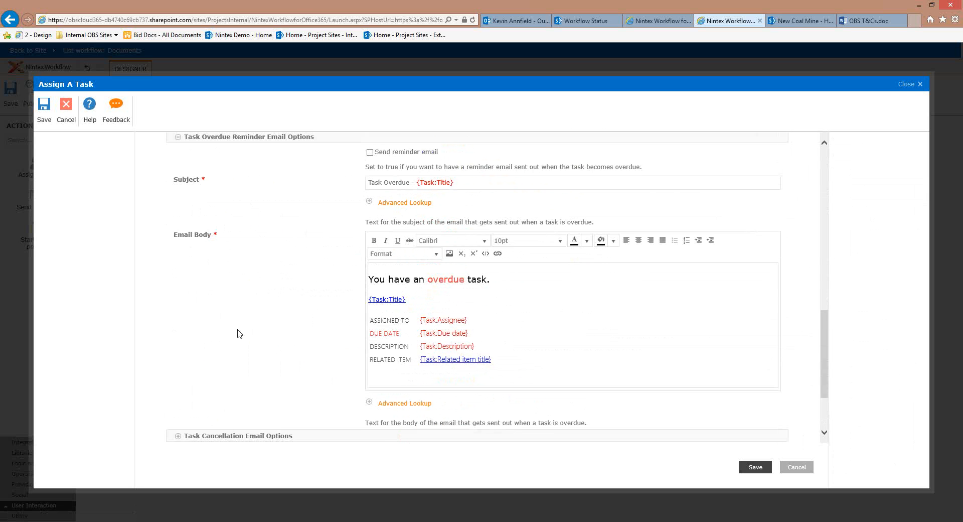
pyautogui.scroll(-2, 240, 334)
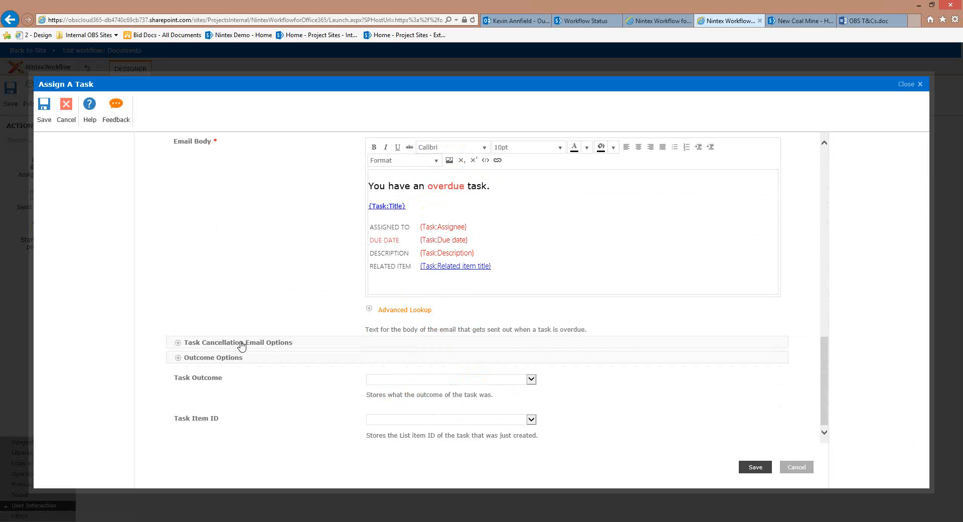
pyautogui.click(243, 343)
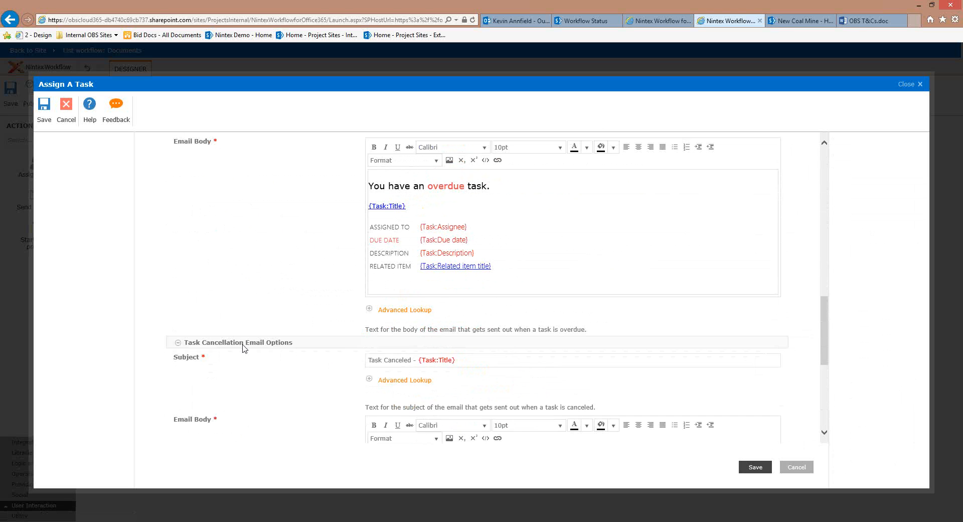
pyautogui.scroll(-2, 245, 348)
pyautogui.scroll(-4, 242, 348)
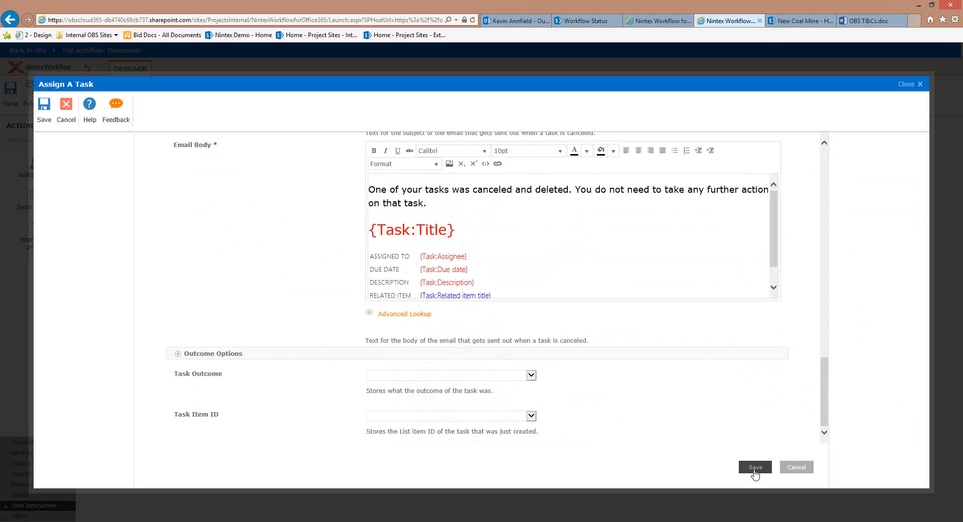
pyautogui.click(434, 376)
pyautogui.click(762, 470)
# Add a new workflow variable named intTaskOutcome of type Integer and save it
pyautogui.click(152, 102)
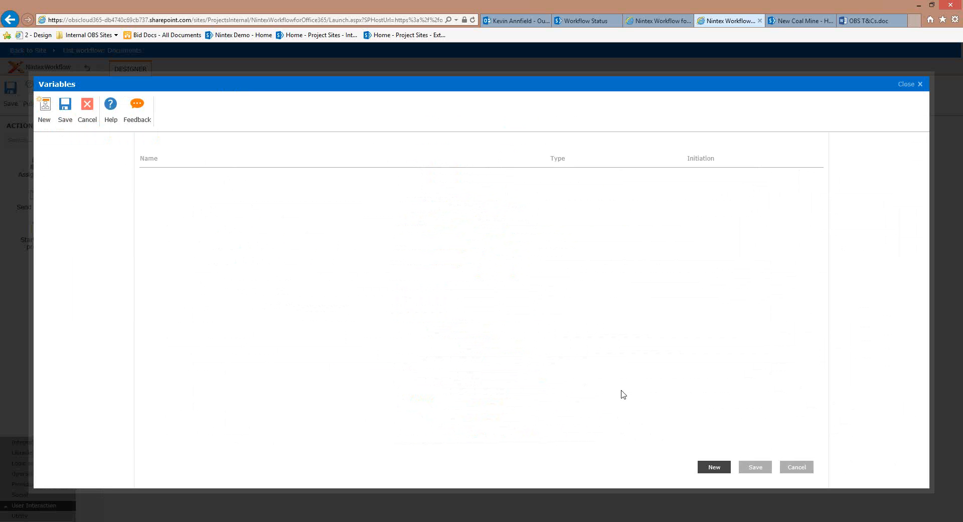
pyautogui.click(44, 108)
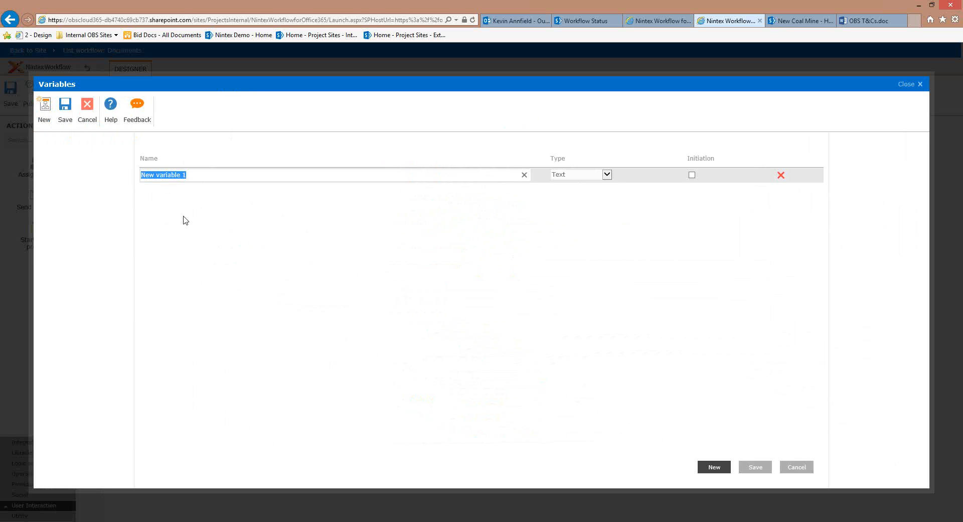
pyautogui.write('TaskIOutcome')
pyautogui.hotkey('ctrl', 'a')
pyautogui.write('intTaskOutcome')
pyautogui.click(603, 178)
pyautogui.click(586, 211)
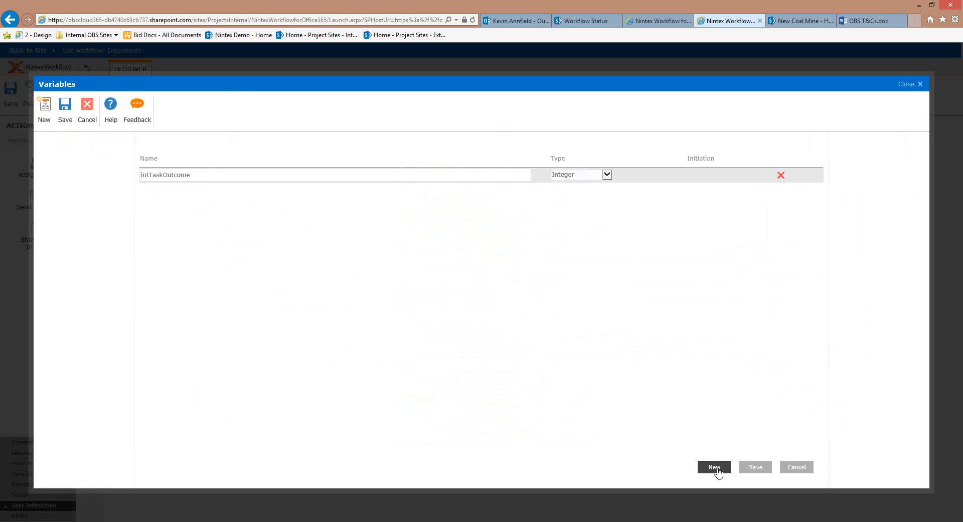
pyautogui.click(755, 466)
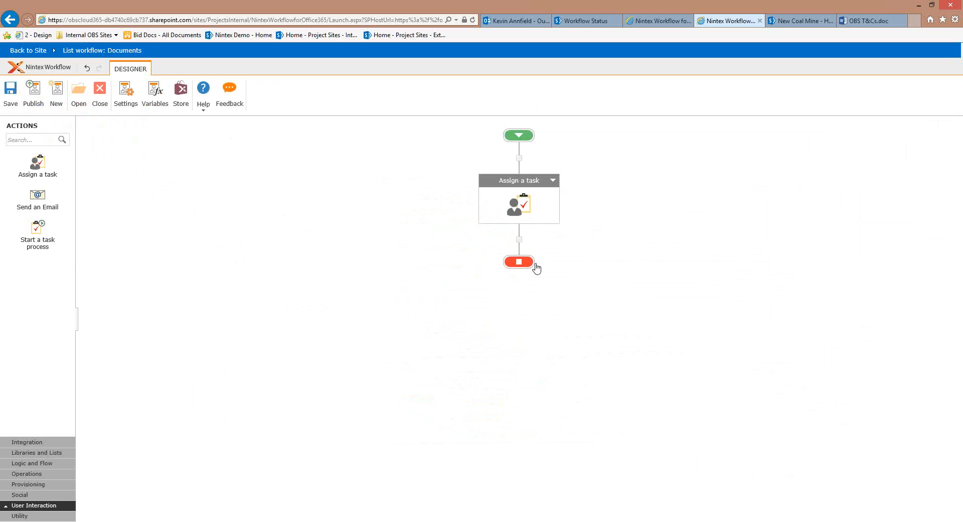
# Store the Assign a task outcome in intTaskOutcome and save the task settings
pyautogui.scroll(-3, 414, 364)
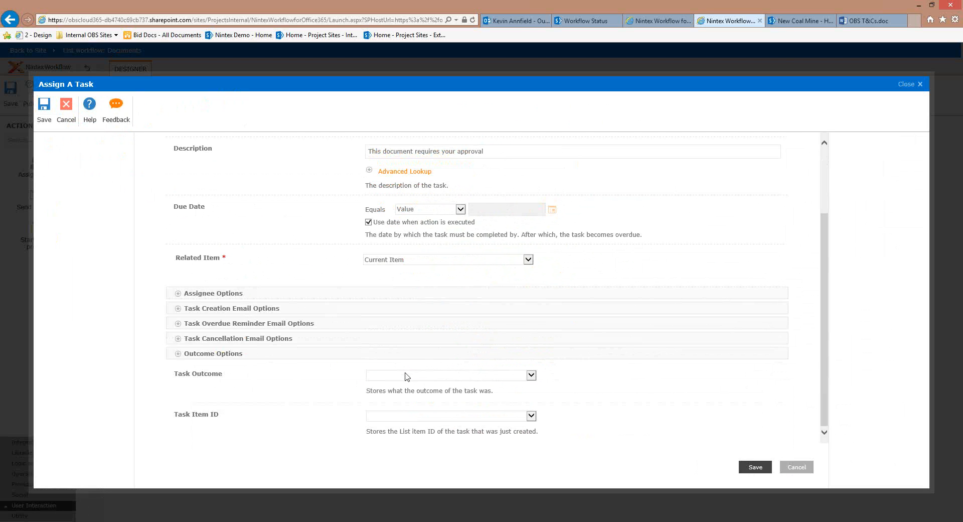
pyautogui.click(407, 376)
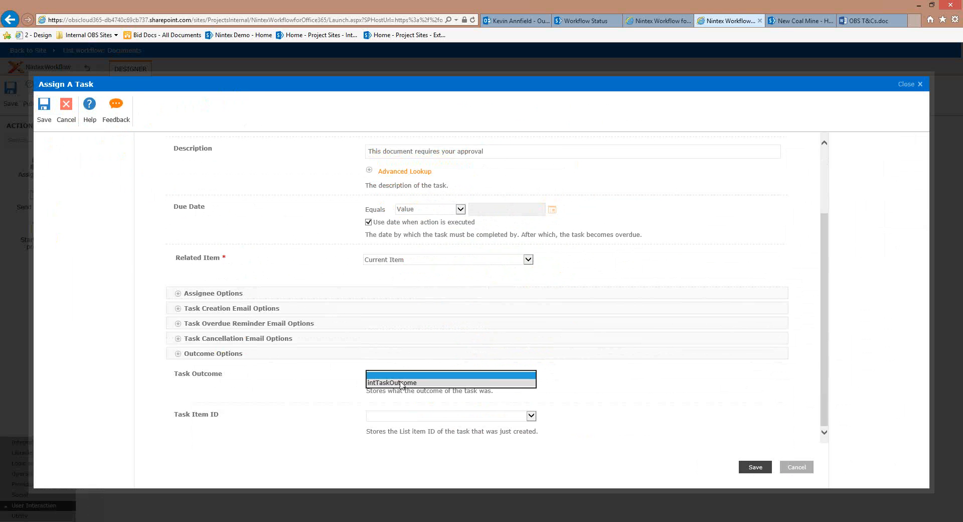
pyautogui.click(401, 383)
pyautogui.click(408, 401)
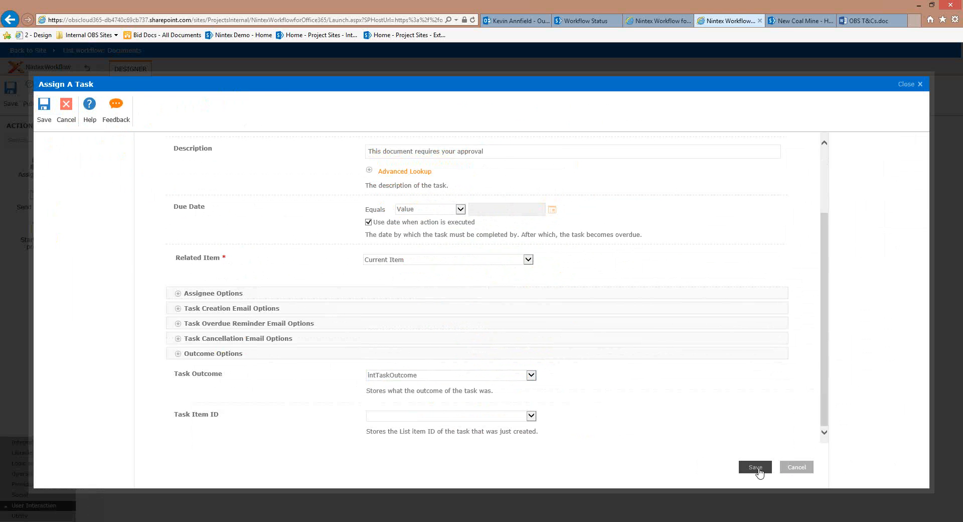
pyautogui.scroll(3, 447, 375)
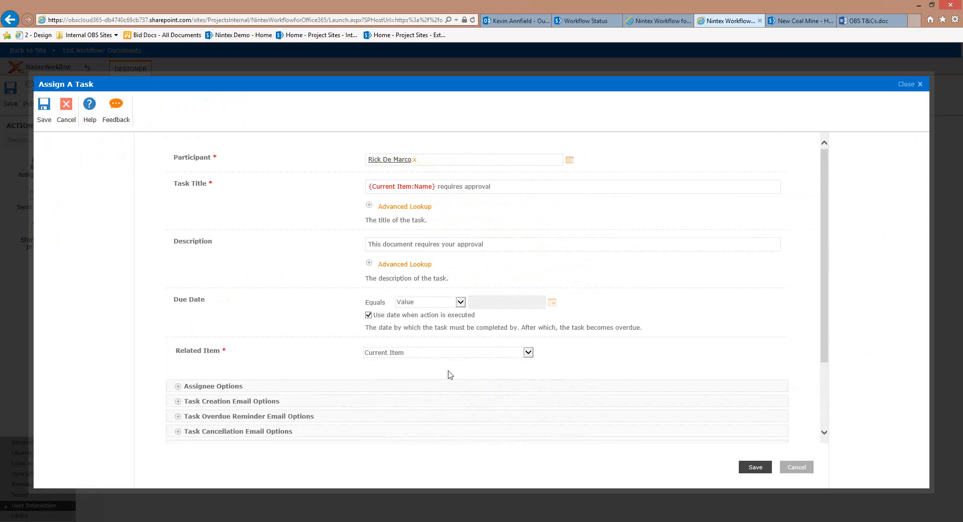
pyautogui.scroll(-3, 727, 466)
pyautogui.click(755, 467)
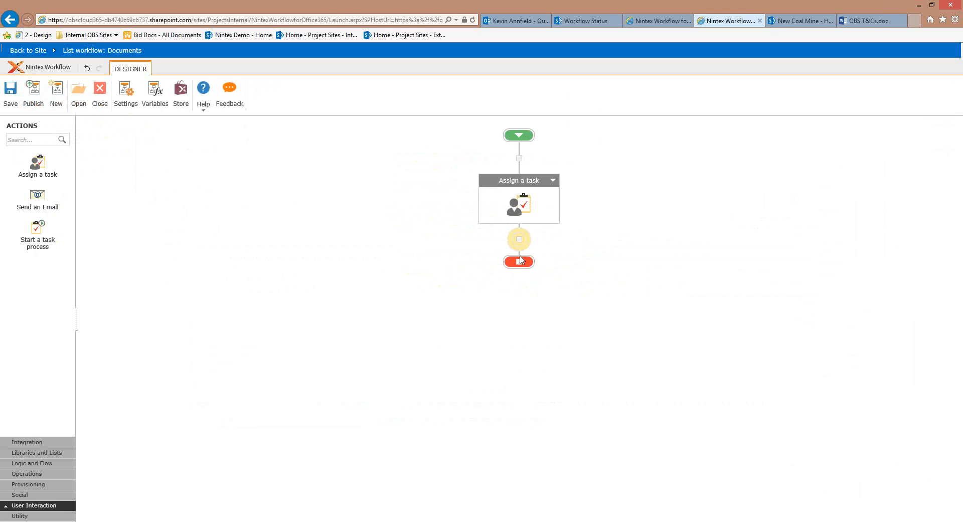
# Find Conditional Branch by searching 'condit', place it below Assign a task, and open its settings
pyautogui.click(28, 141)
pyautogui.write('condit')
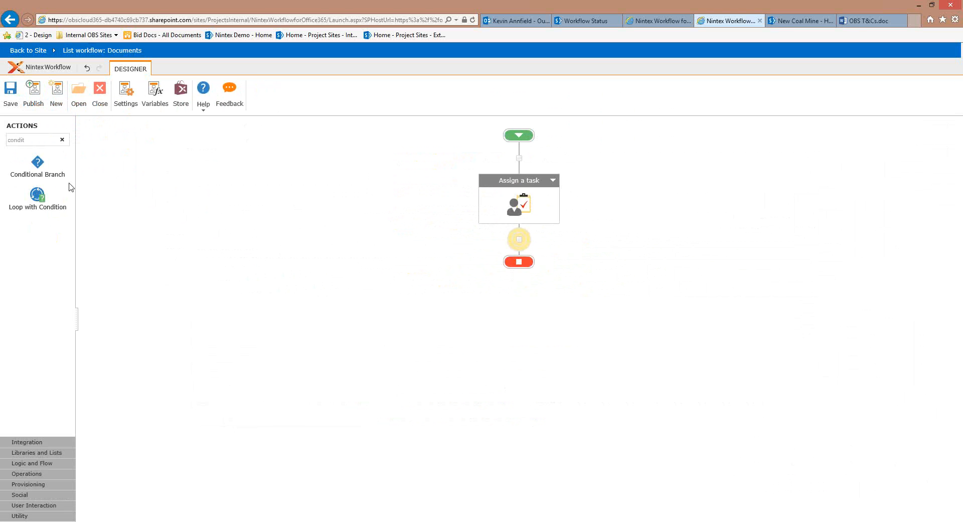
pyautogui.doubleClick(25, 140)
pyautogui.write('yammer')
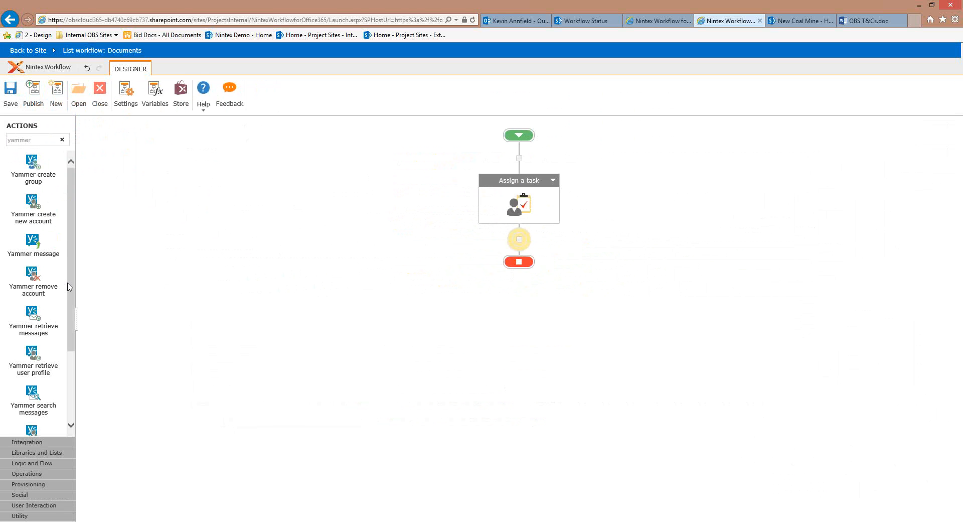
pyautogui.hotkey('ctrl', 'a')
pyautogui.write('condit')
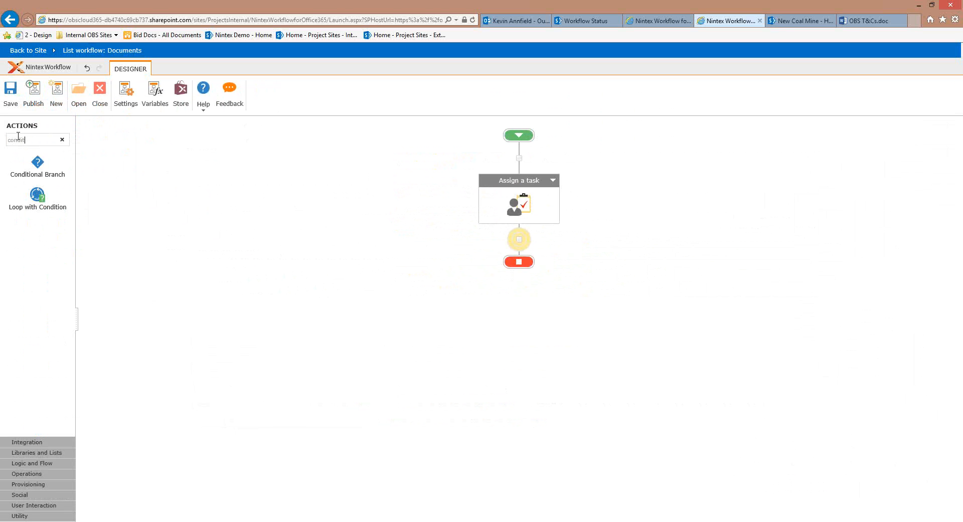
pyautogui.moveTo(263, 206); pyautogui.dragTo(520, 239)
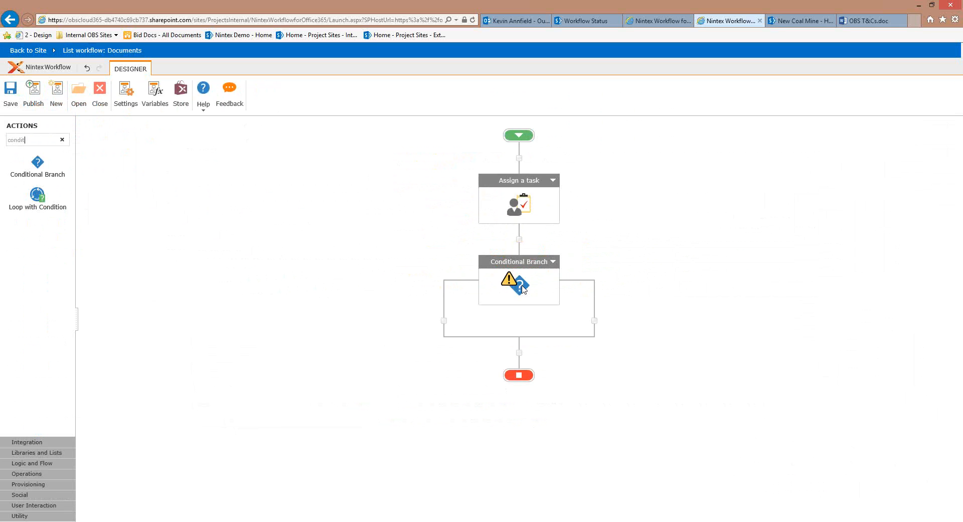
pyautogui.doubleClick(522, 289)
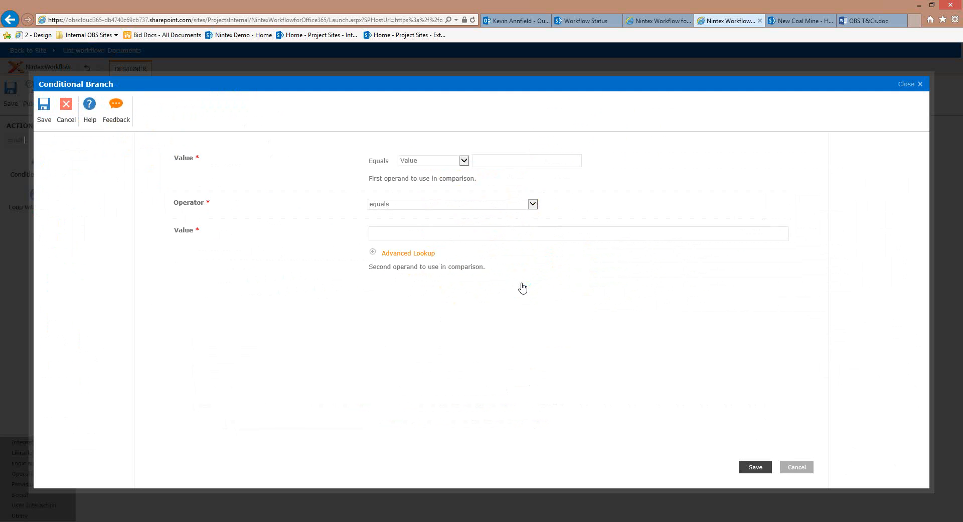
# Set the branch condition to workflow variable intTaskOutcome equals 0 and save it
pyautogui.click(464, 161)
pyautogui.click(460, 168)
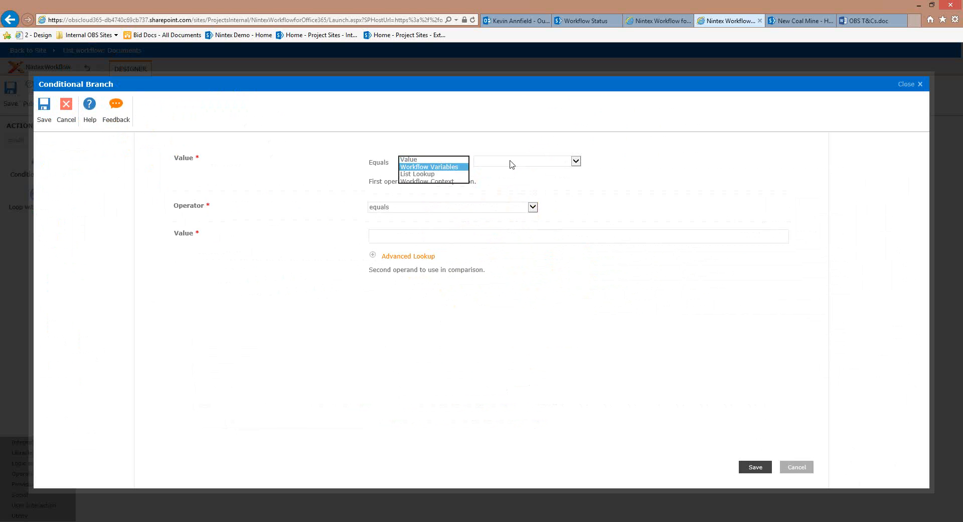
pyautogui.click(512, 161)
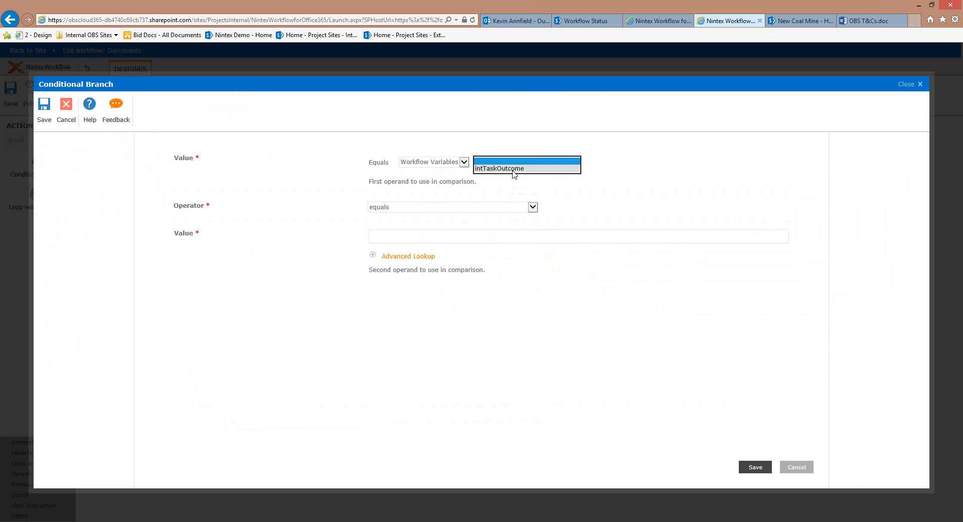
pyautogui.click(512, 169)
pyautogui.click(510, 235)
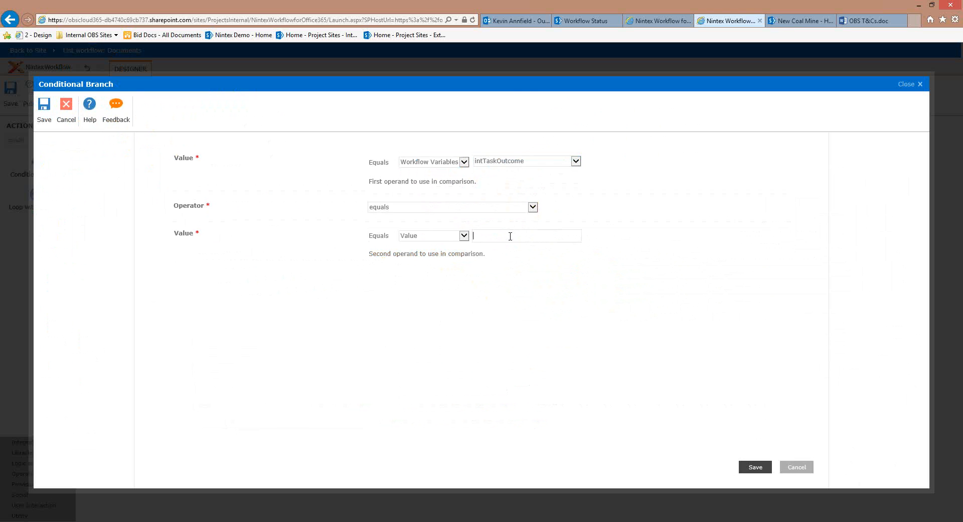
pyautogui.write('0')
pyautogui.click(748, 472)
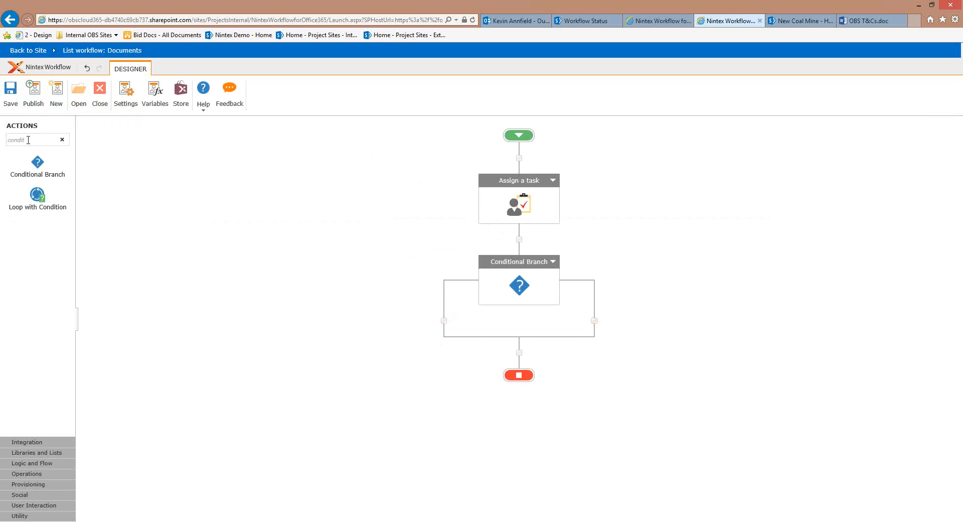
# Put a Set Field in Current Item step on the right branch setting Approval Status to 'Approved'
pyautogui.moveTo(29, 140); pyautogui.dragTo(2, 160)
pyautogui.write('set')
pyautogui.moveTo(38, 253); pyautogui.dragTo(600, 321)
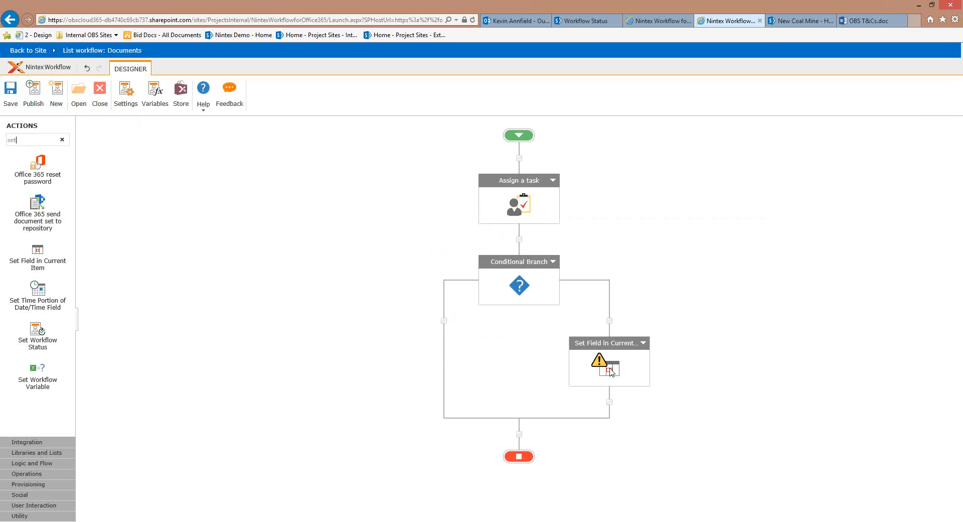
pyautogui.doubleClick(612, 371)
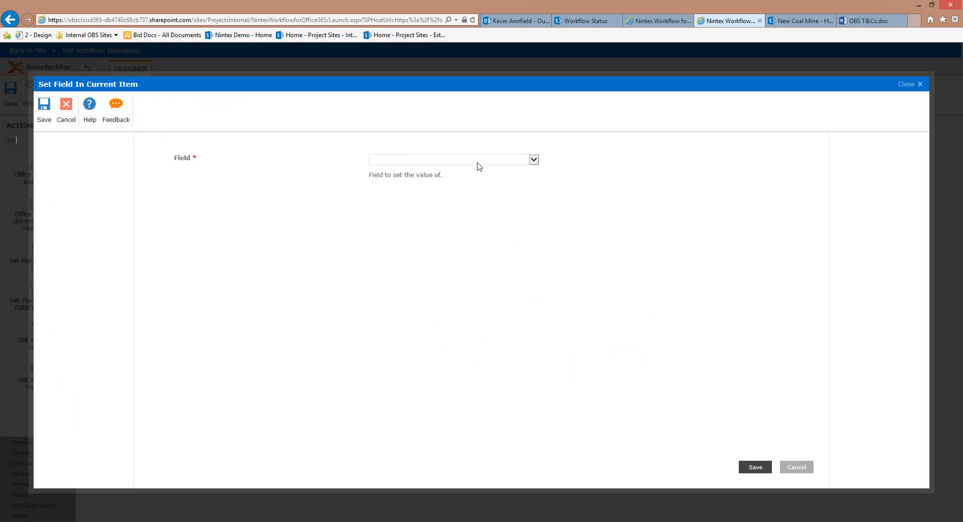
pyautogui.click(477, 161)
pyautogui.click(474, 167)
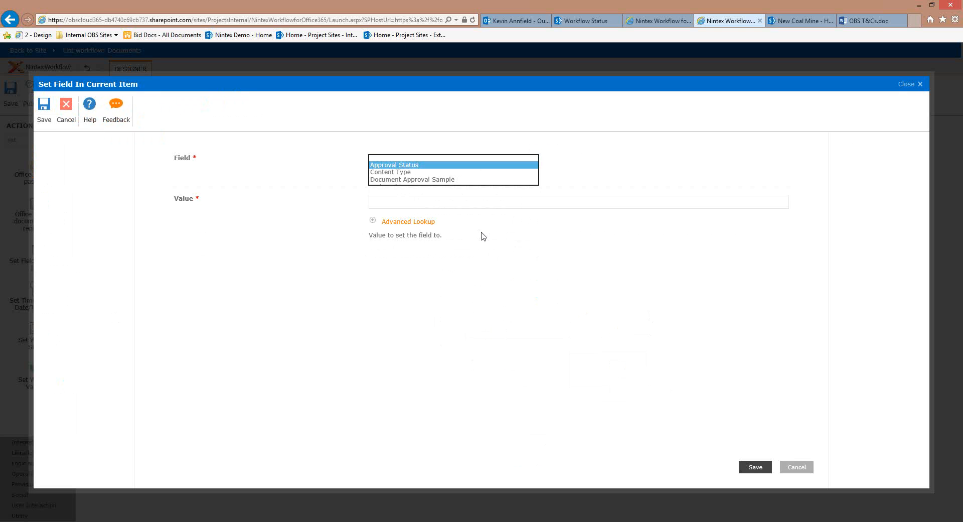
pyautogui.click(469, 206)
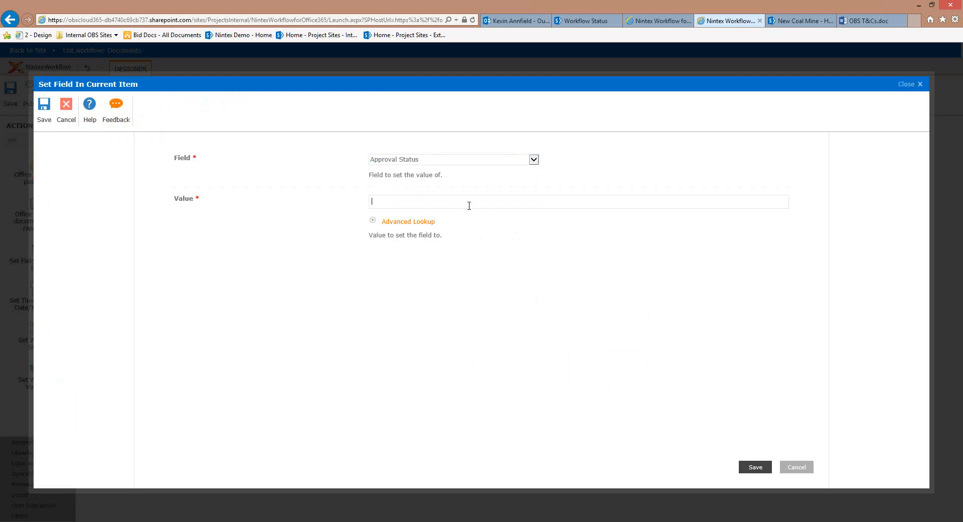
pyautogui.write('Approved')
pyautogui.press('BackSpace')
pyautogui.press('BackSpace')
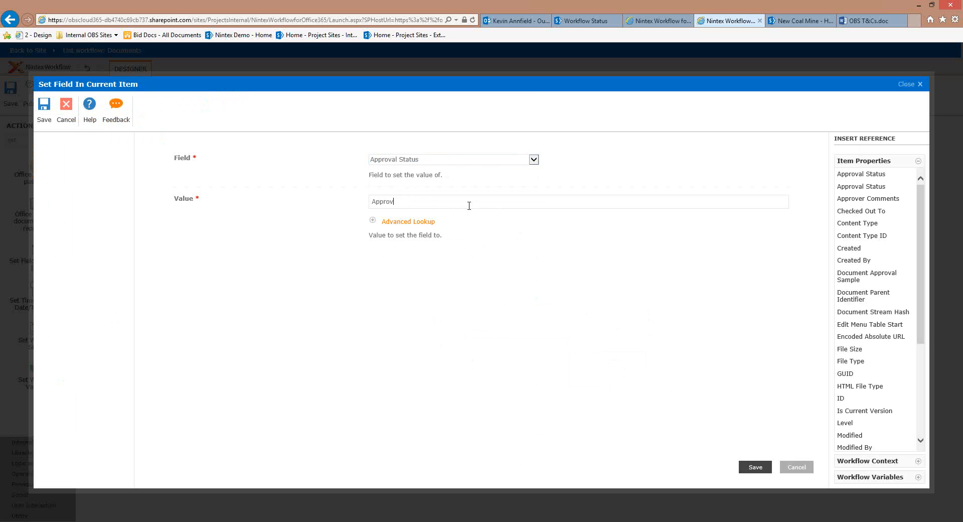
pyautogui.write('ed')
pyautogui.click(750, 466)
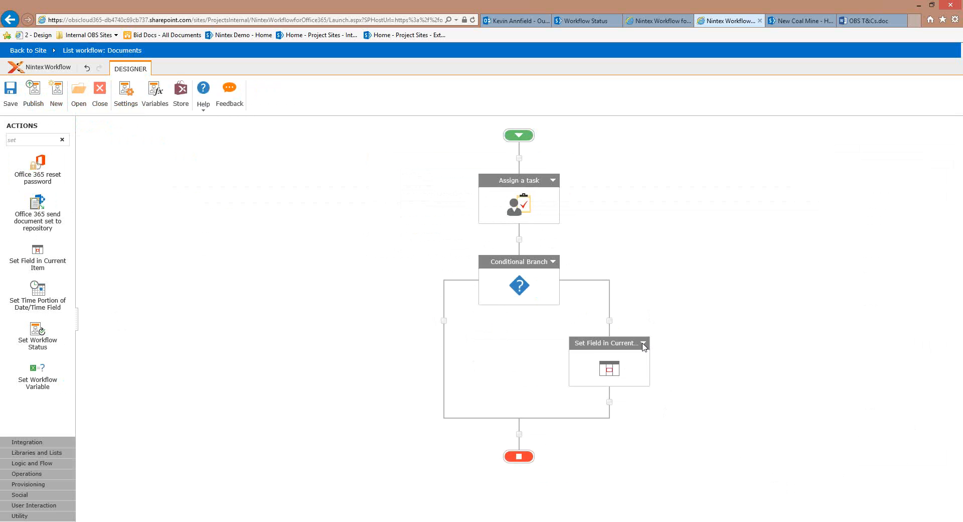
# Copy the Set Field step into the left branch and change its value to 'Not Approved'
pyautogui.click(642, 344)
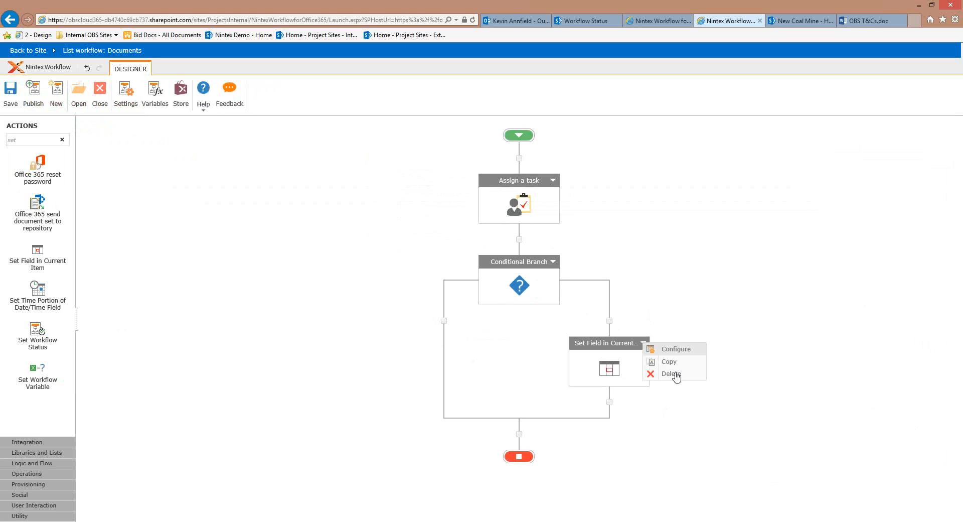
pyautogui.click(443, 320)
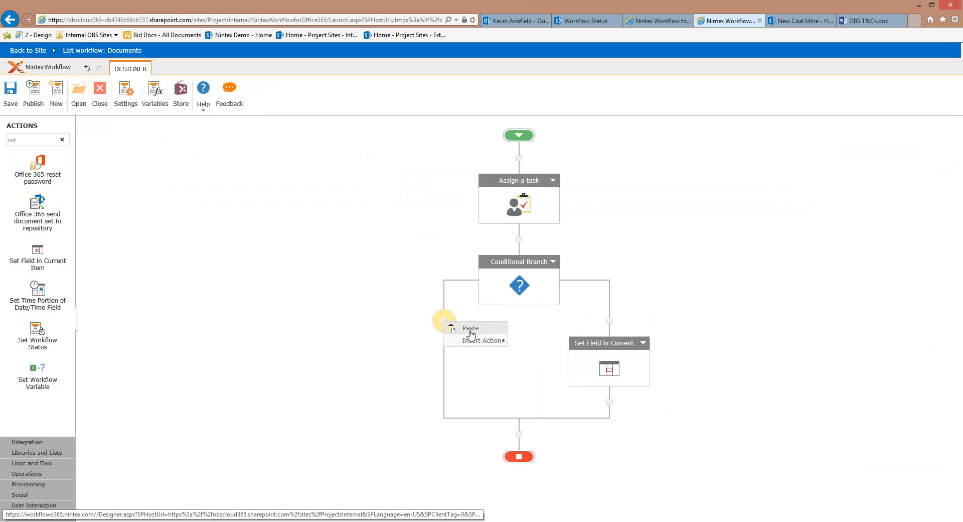
pyautogui.click(471, 329)
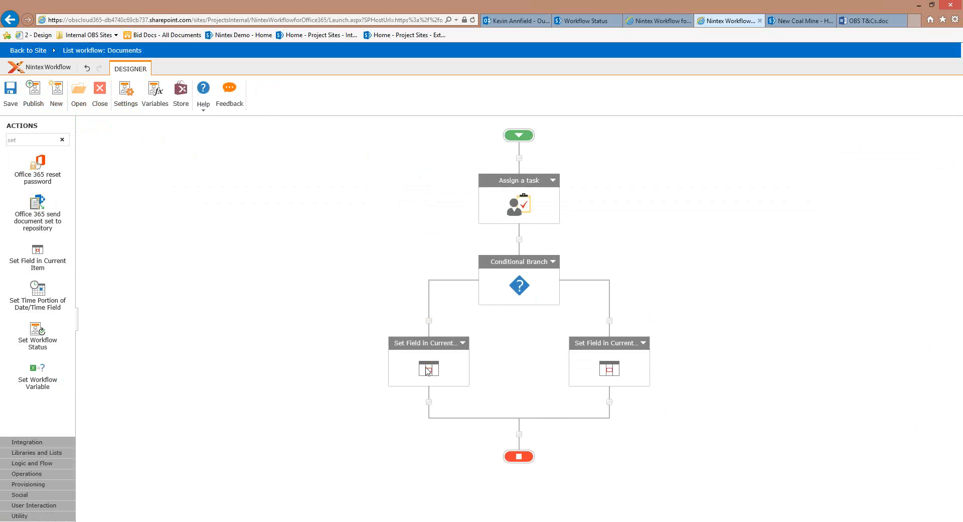
pyautogui.doubleClick(436, 345)
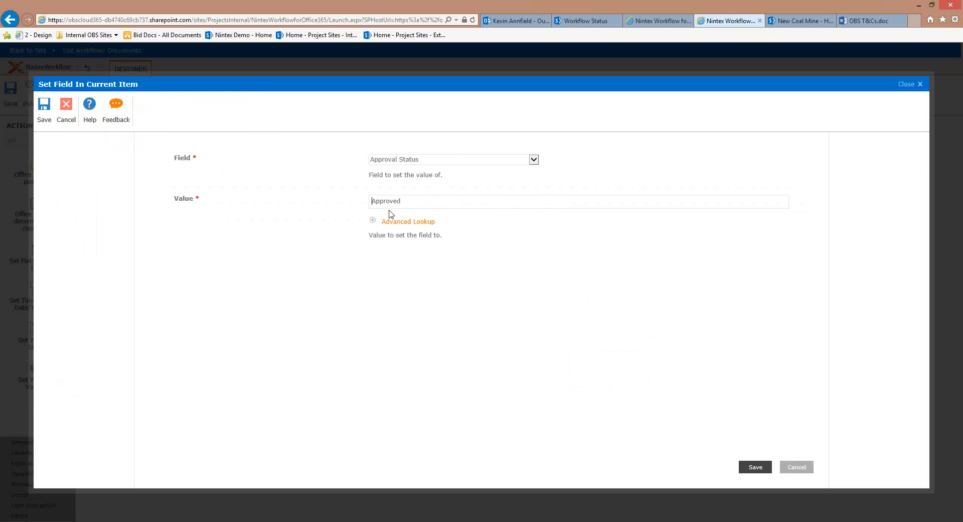
pyautogui.write('Not')
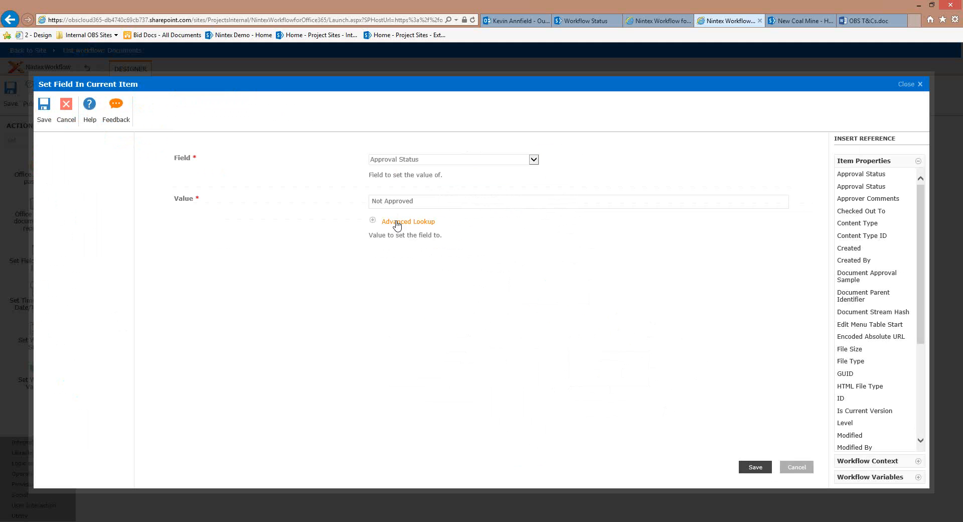
pyautogui.click(754, 466)
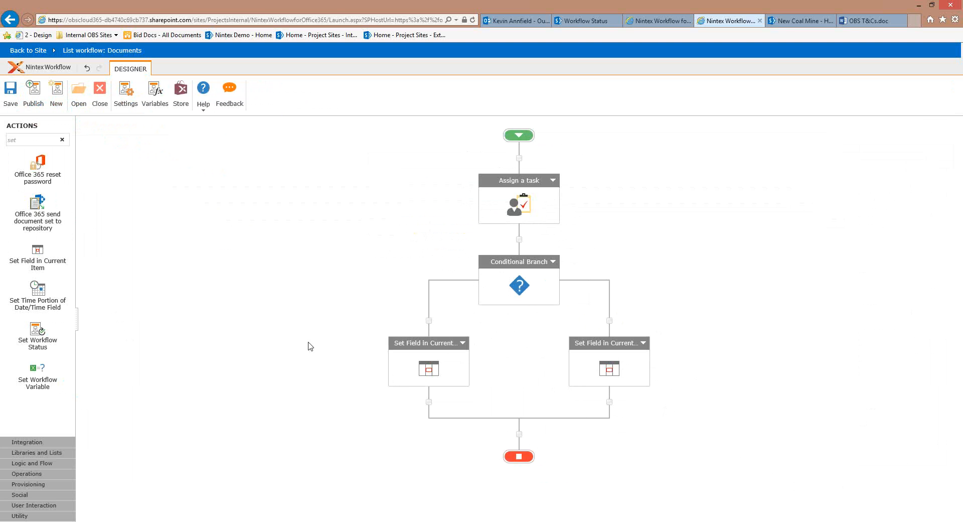
# Add a Send an Email step to the left branch addressed to the workflow Initiator
pyautogui.doubleClick(15, 139)
pyautogui.write('email')
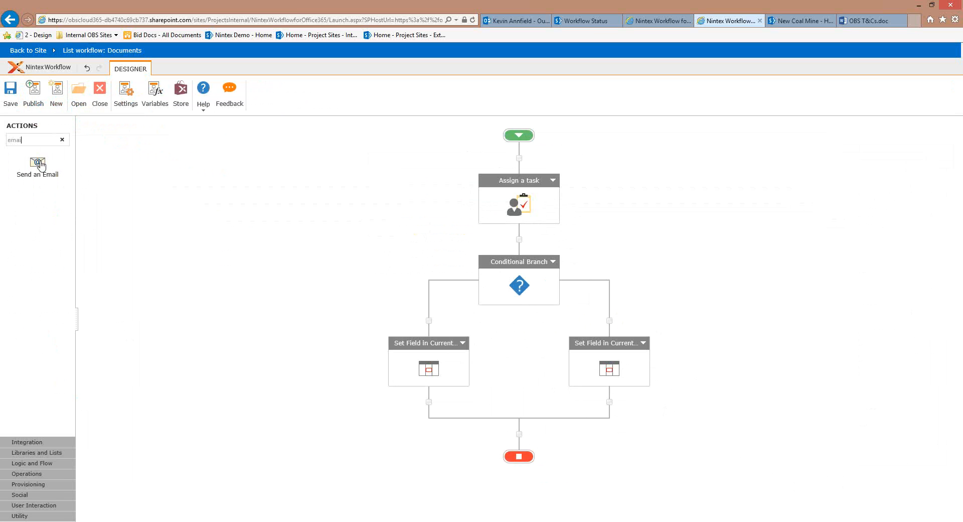
pyautogui.moveTo(482, 400); pyautogui.dragTo(428, 402)
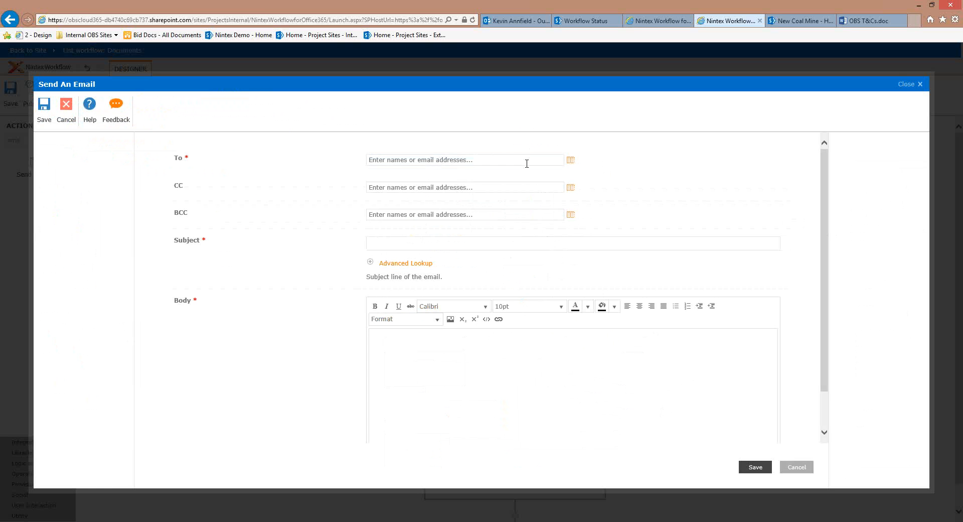
pyautogui.click(522, 159)
pyautogui.click(571, 160)
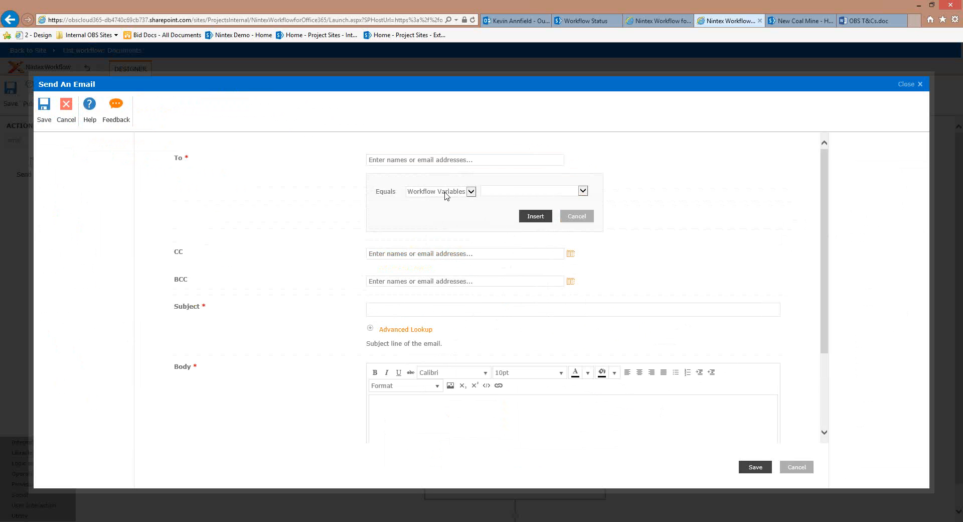
pyautogui.click(445, 193)
pyautogui.click(448, 206)
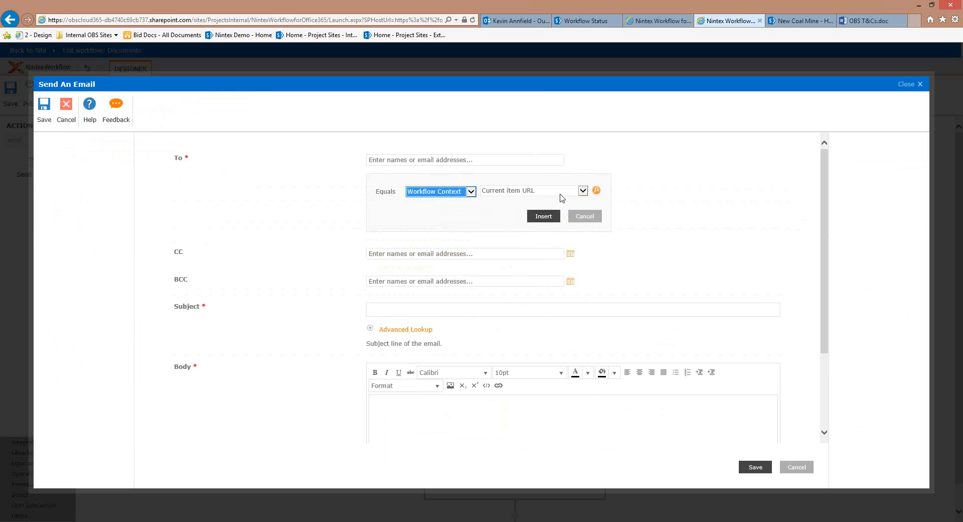
pyautogui.click(557, 192)
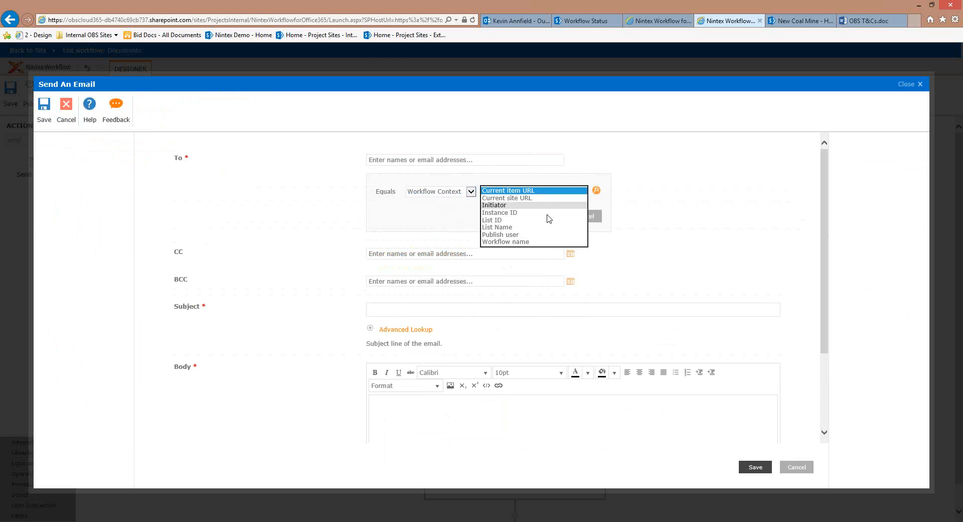
pyautogui.click(547, 206)
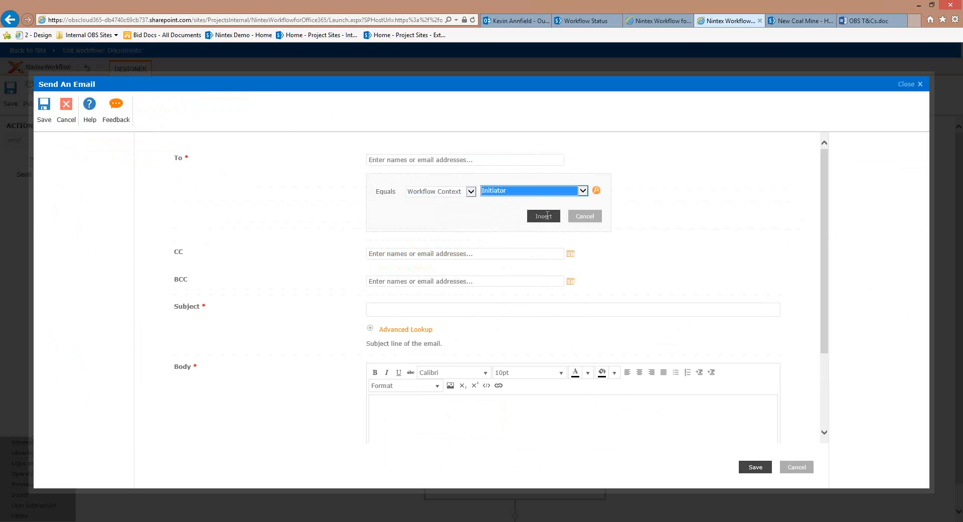
pyautogui.click(543, 215)
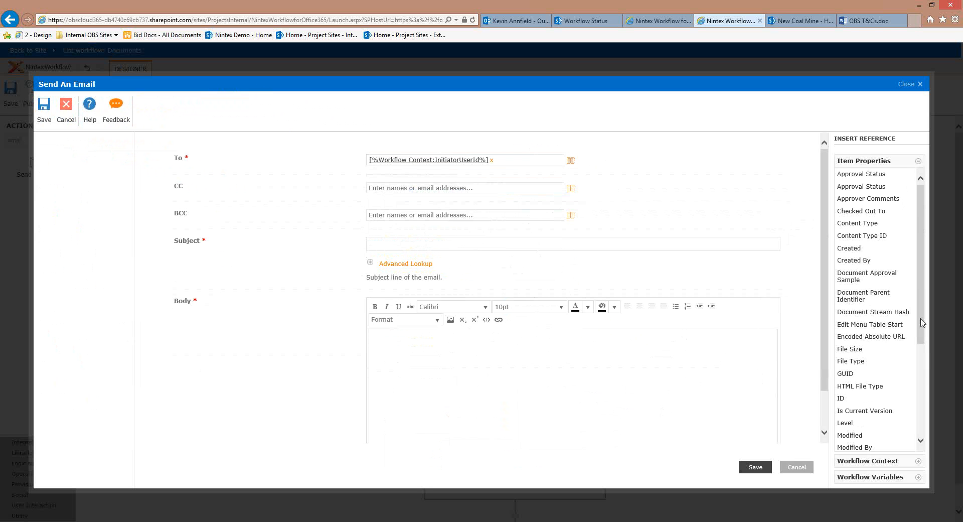
# Give the email subject '{Current Item:Name} has not been approved' and body 'Your document was not approved'
pyautogui.scroll(-3, 920, 321)
pyautogui.click(865, 359)
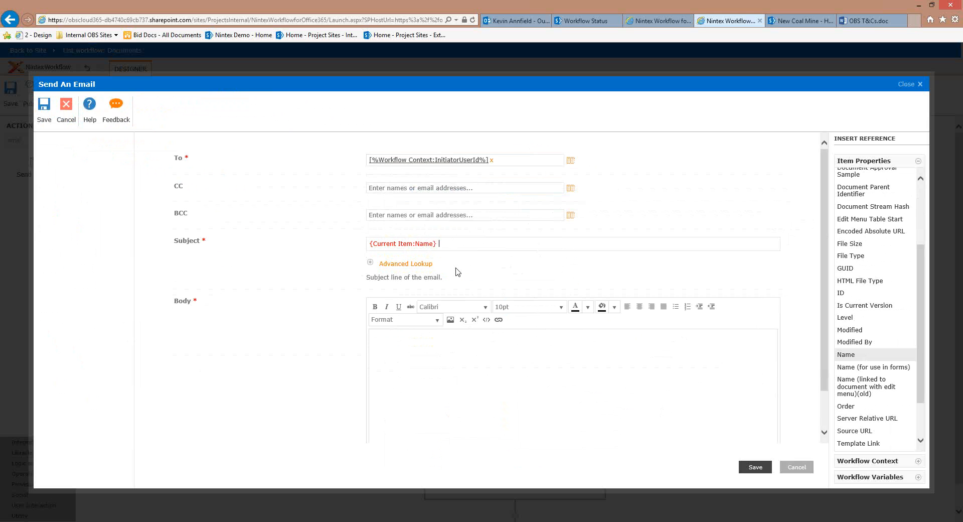
pyautogui.write('has not been approved')
pyautogui.click(427, 342)
pyautogui.write('Your d')
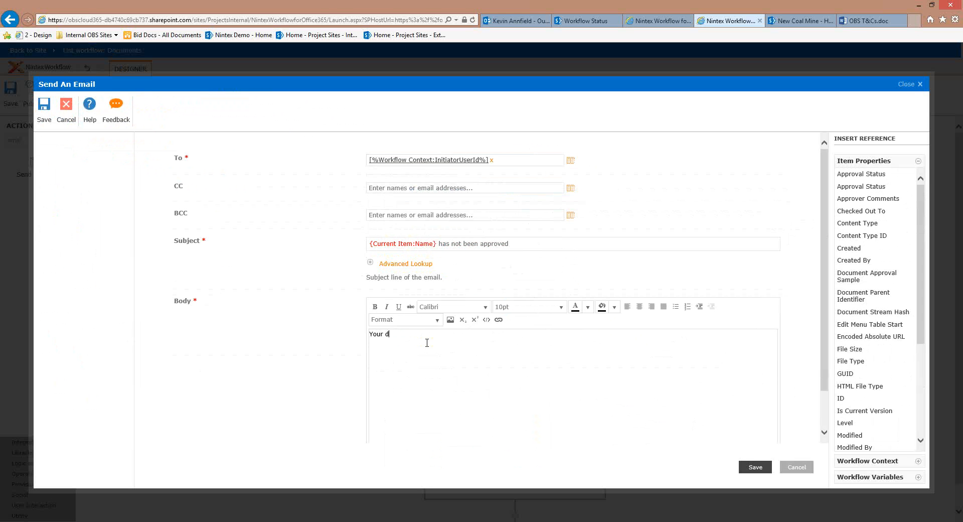
pyautogui.write('ocument was not approved')
pyautogui.click(769, 468)
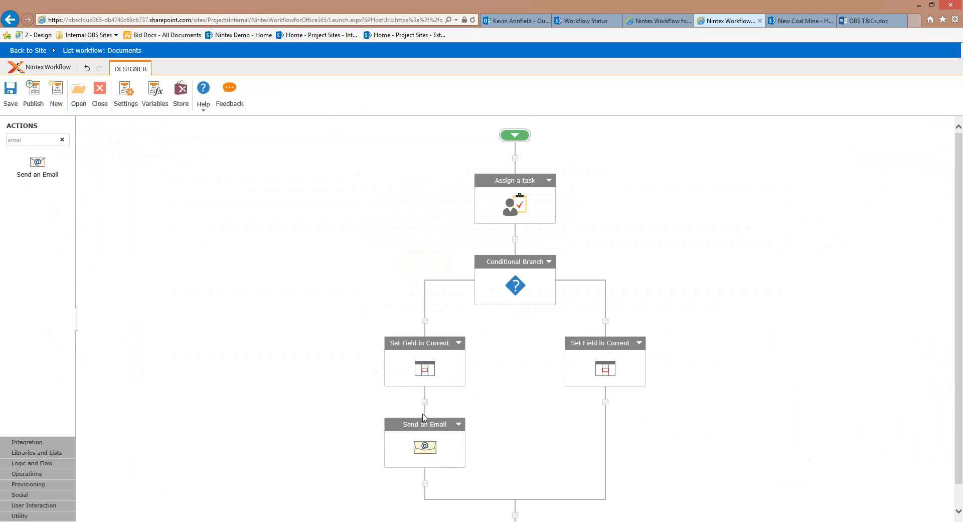
# In workflow settings, make the workflow start automatically when items are created
pyautogui.scroll(-1, 472, 427)
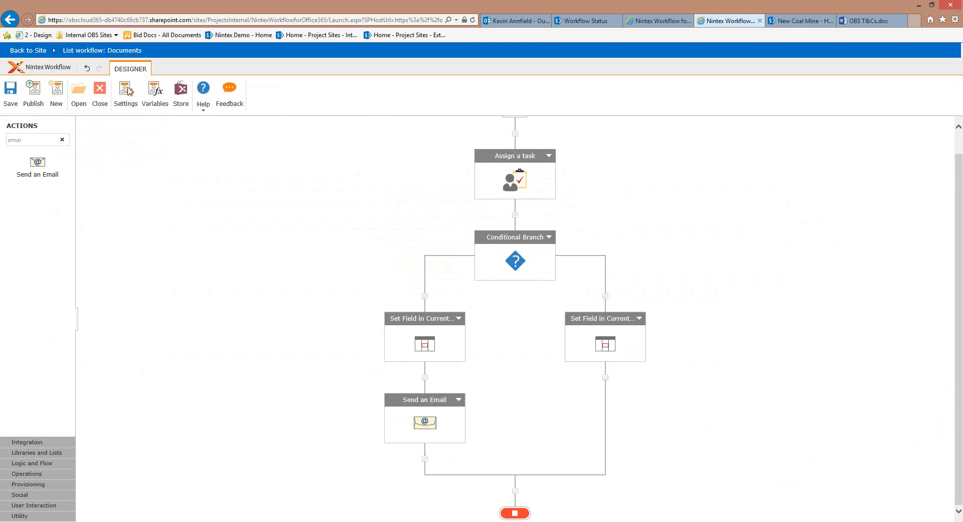
pyautogui.scroll(1, 129, 91)
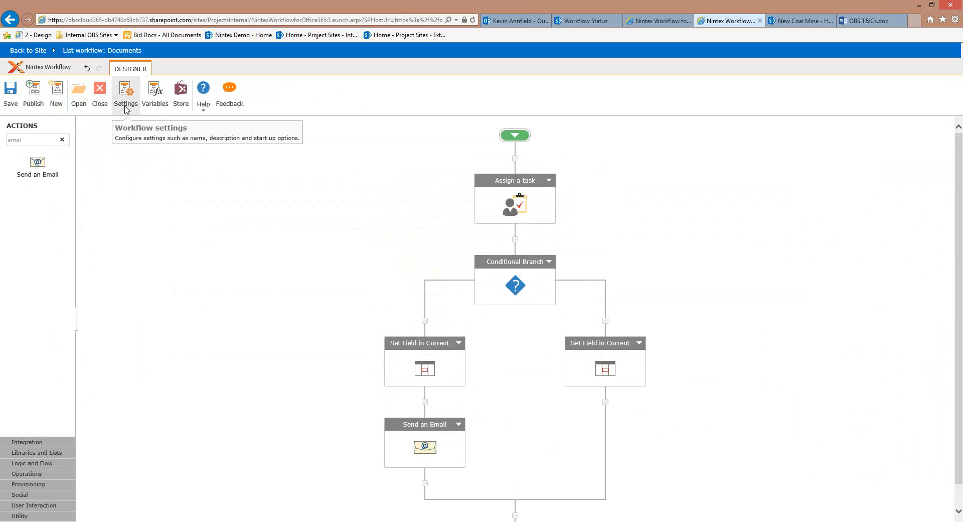
pyautogui.click(133, 117)
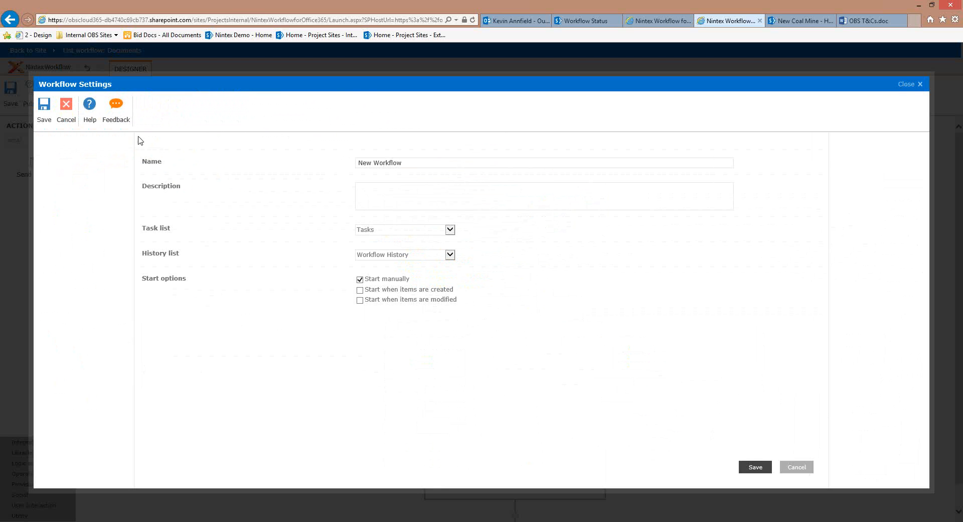
pyautogui.click(360, 290)
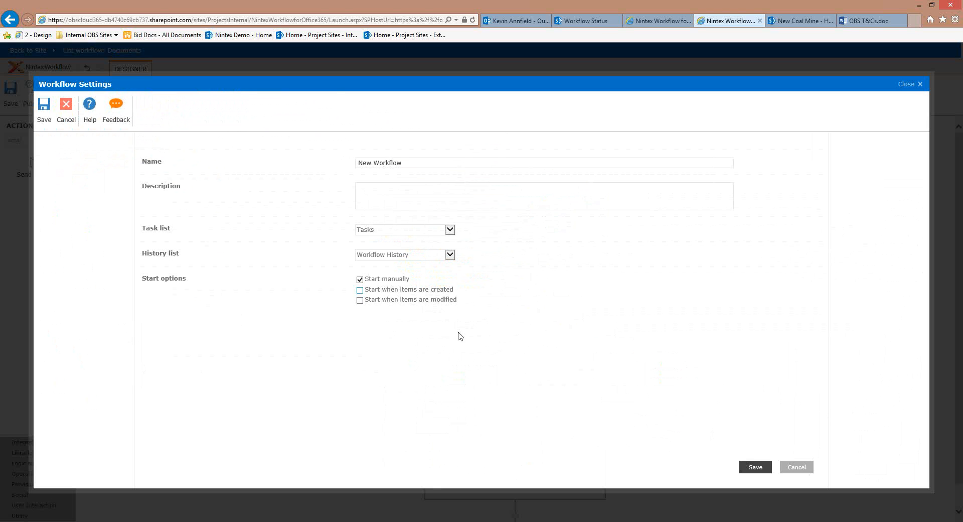
# Rename the workflow to 'Document Approval' and save the settings
pyautogui.click(423, 162)
pyautogui.hotkey('ctrl', 'a')
pyautogui.write('Do')
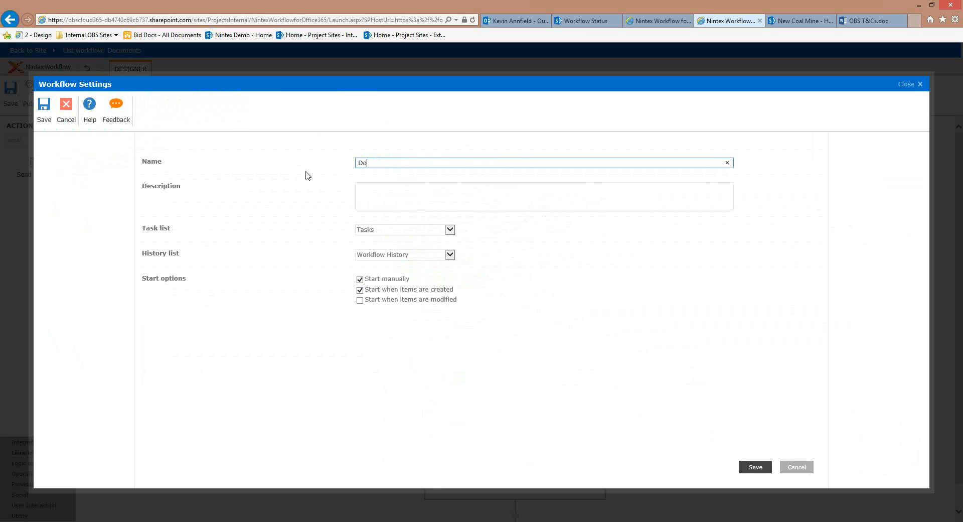
pyautogui.write('cument a')
pyautogui.press('BackSpace')
pyautogui.write('Approval')
pyautogui.click(752, 467)
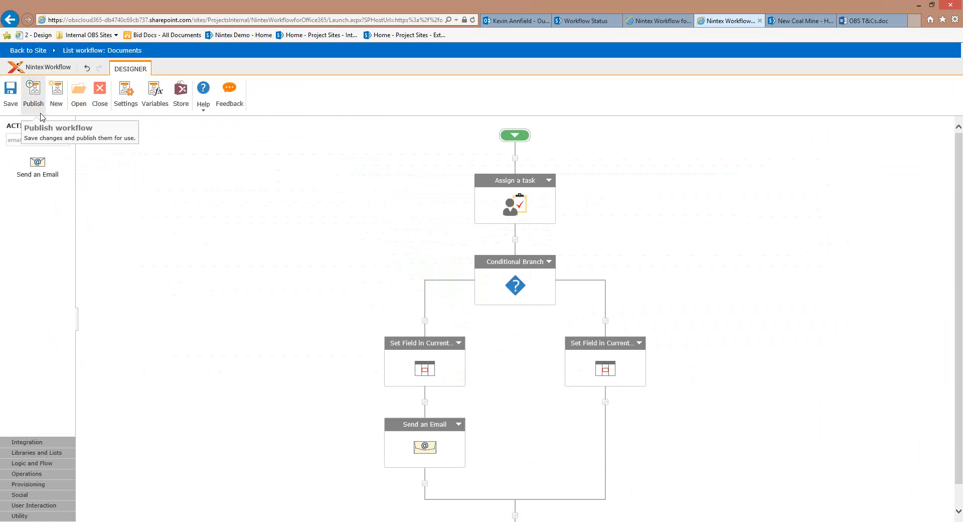
# Publish the Document Approval workflow and confirm in the publish dialog
pyautogui.click(38, 98)
pyautogui.click(57, 118)
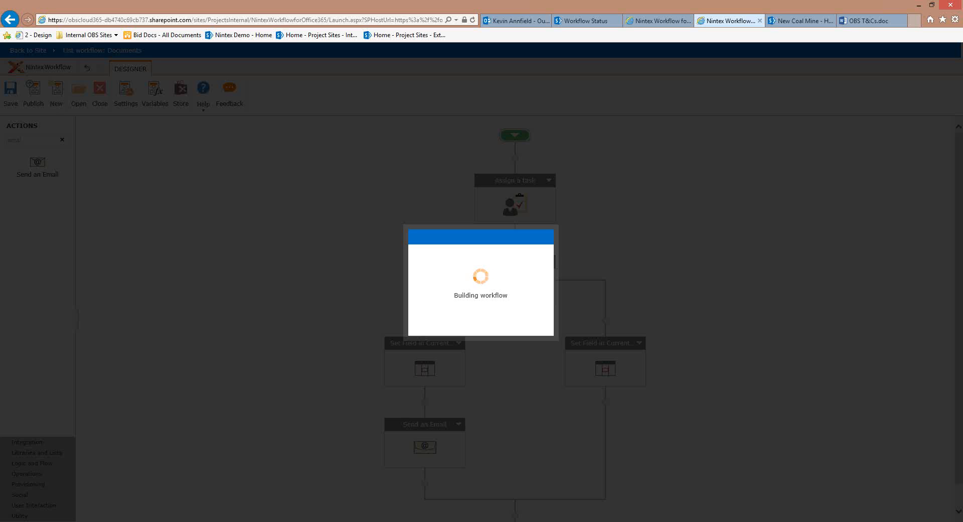
pyautogui.click(178, 521)
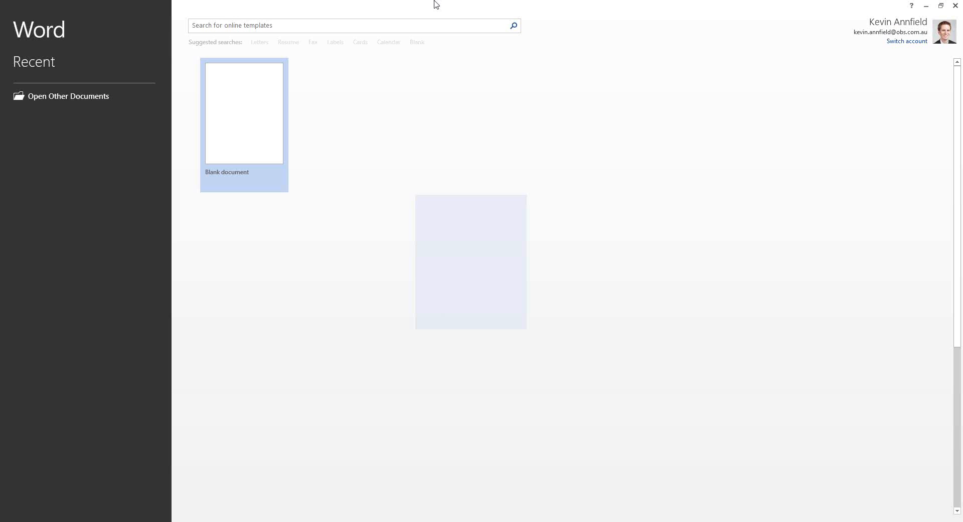
pyautogui.moveTo(434, 4); pyautogui.dragTo(0, 10)
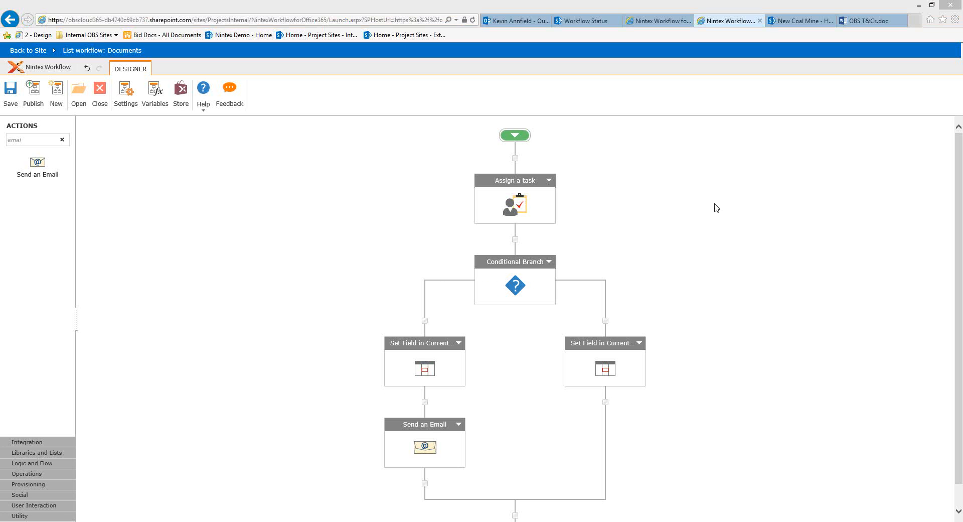
# Upload Document 1.docx from the desktop into the site's Documents library and save its properties
pyautogui.click(32, 54)
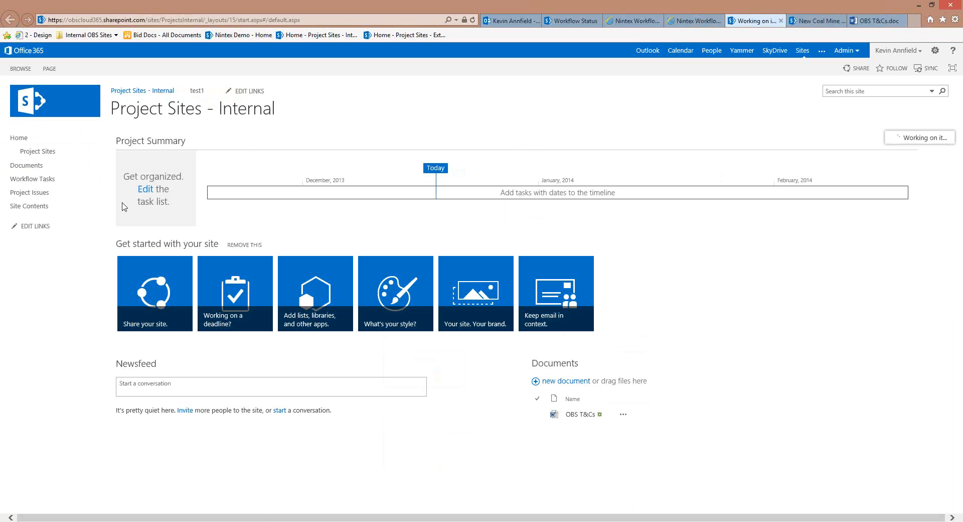
pyautogui.click(26, 165)
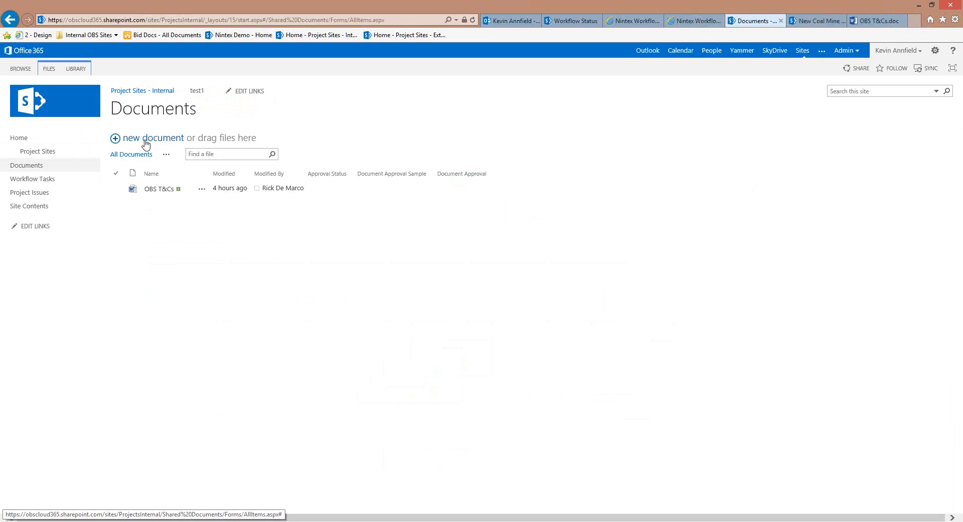
pyautogui.click(48, 91)
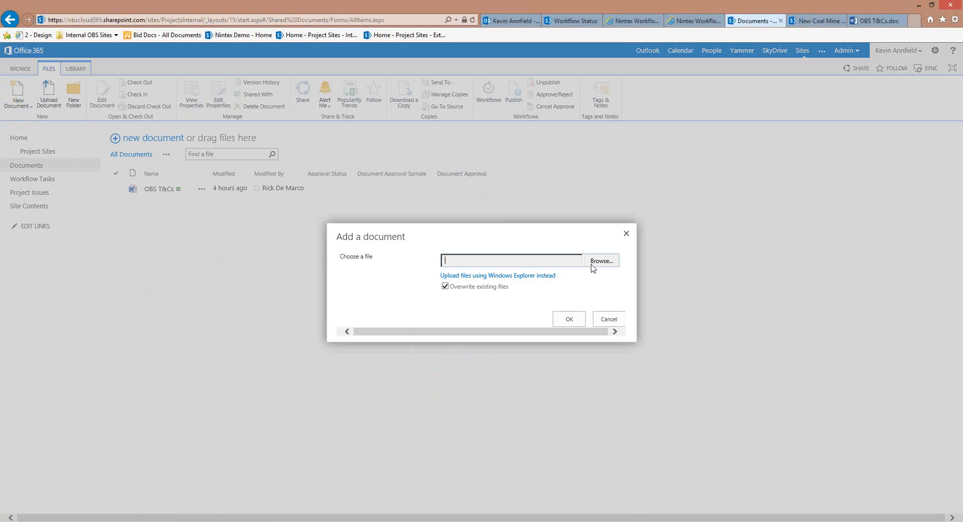
pyautogui.click(592, 264)
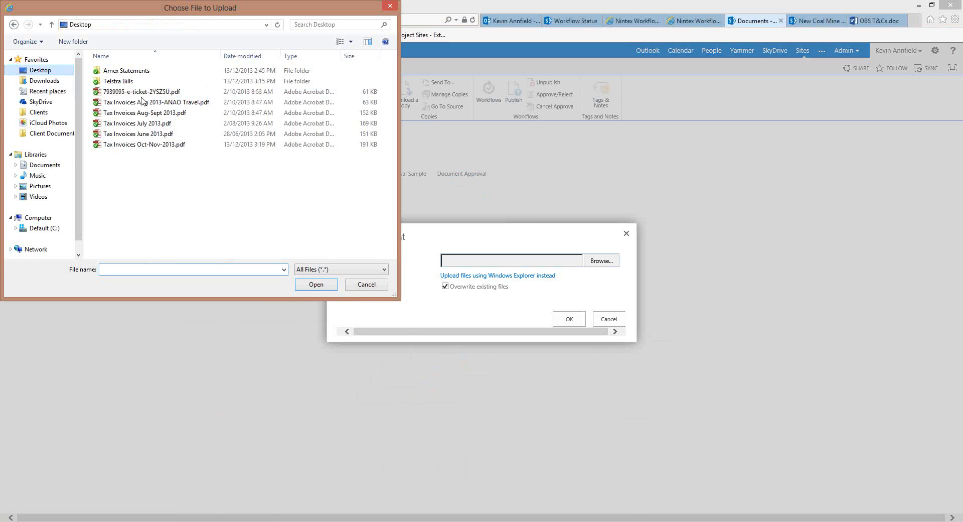
pyautogui.click(264, 243)
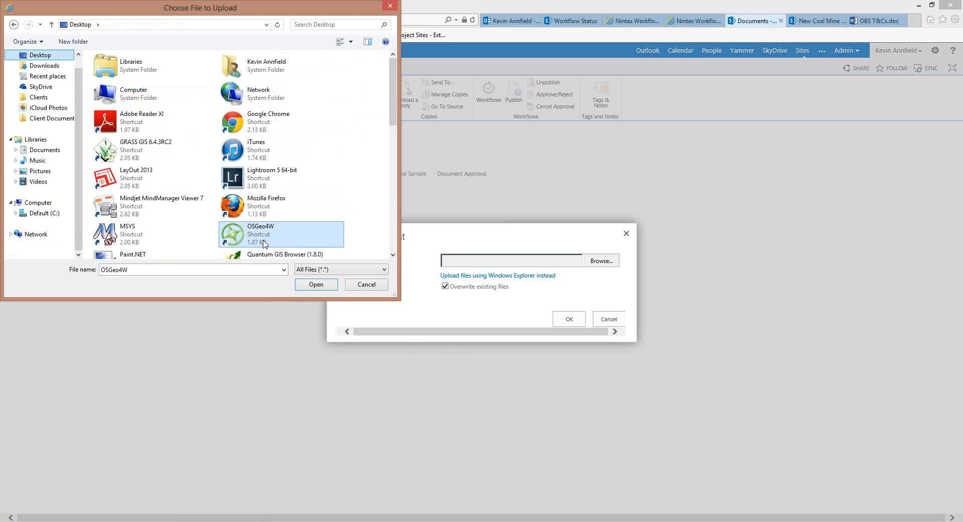
pyautogui.scroll(-5, 185, 240)
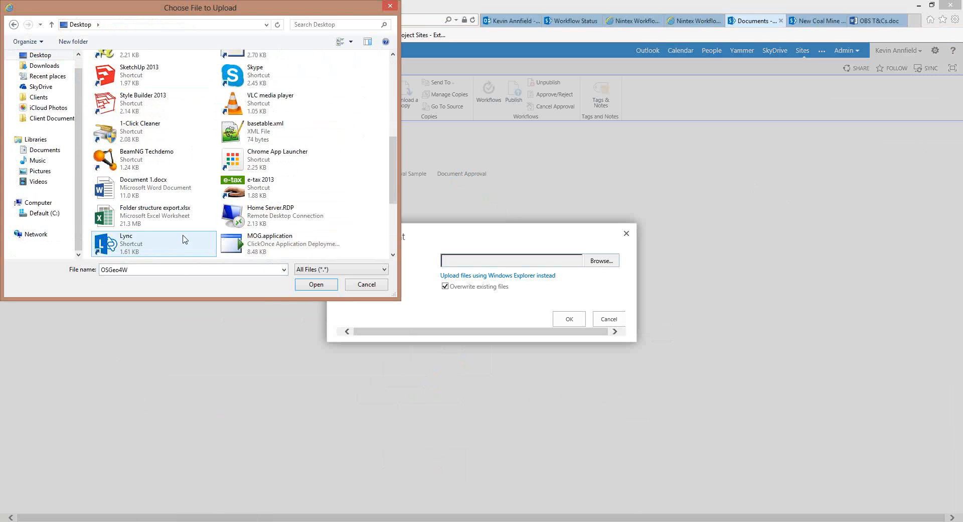
pyautogui.scroll(-2, 185, 240)
pyautogui.click(151, 103)
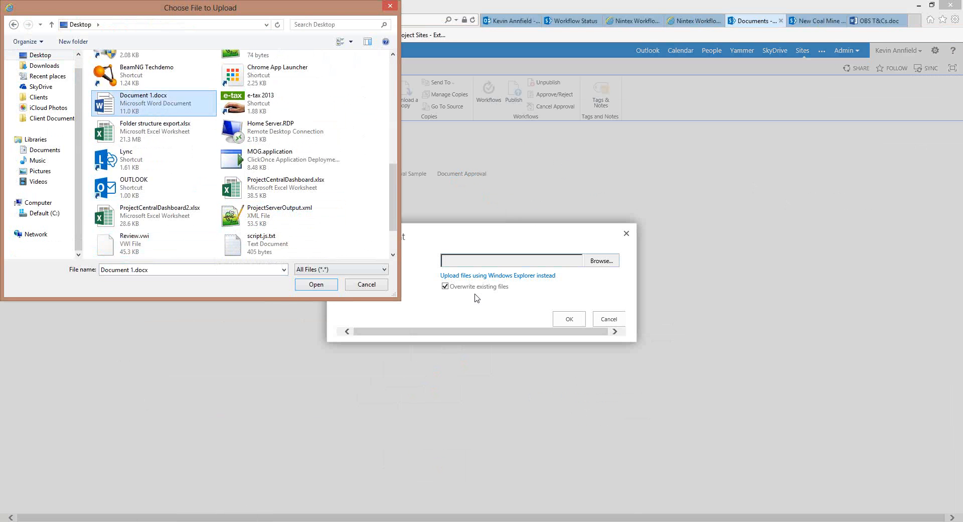
pyautogui.press('Return')
pyautogui.press('Return')
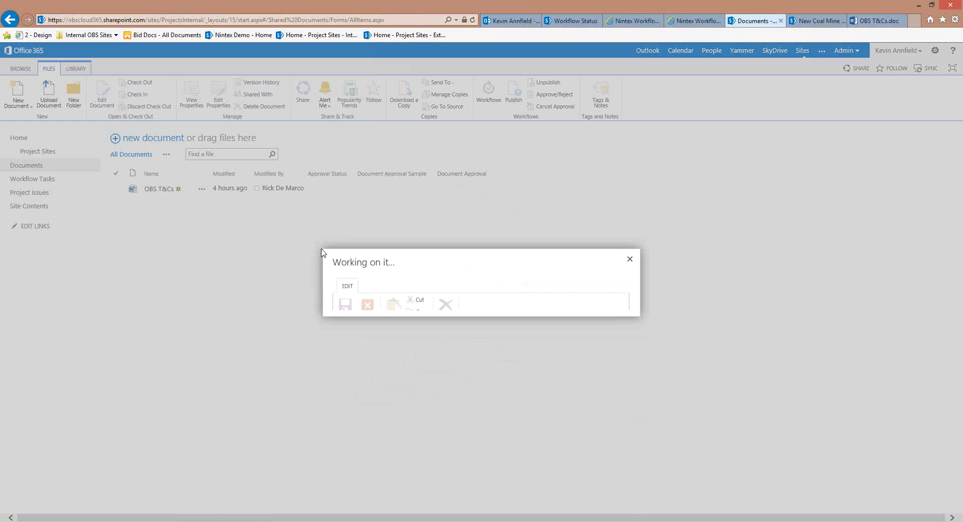
pyautogui.click(349, 237)
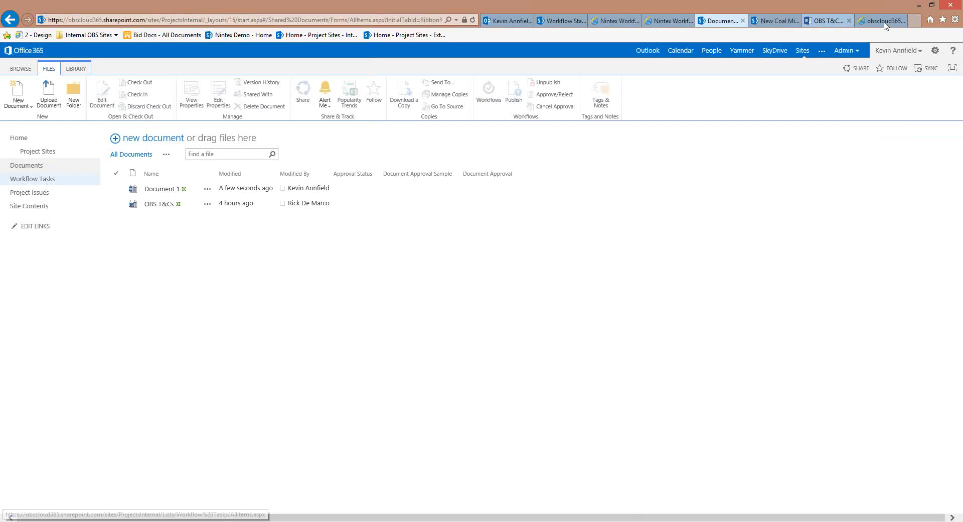
# Open the 'Document 1 requires approval' task from Site Contents > Tasks
pyautogui.click(884, 22)
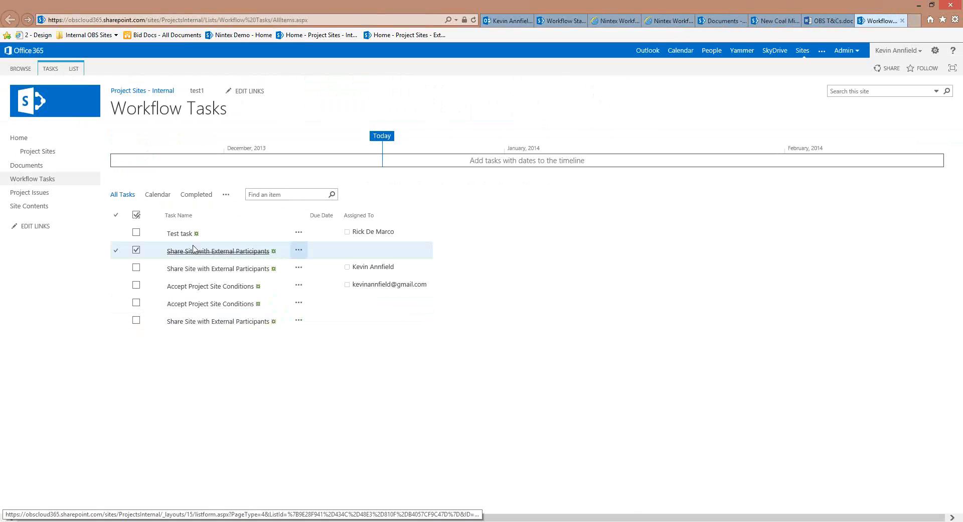
pyautogui.click(35, 206)
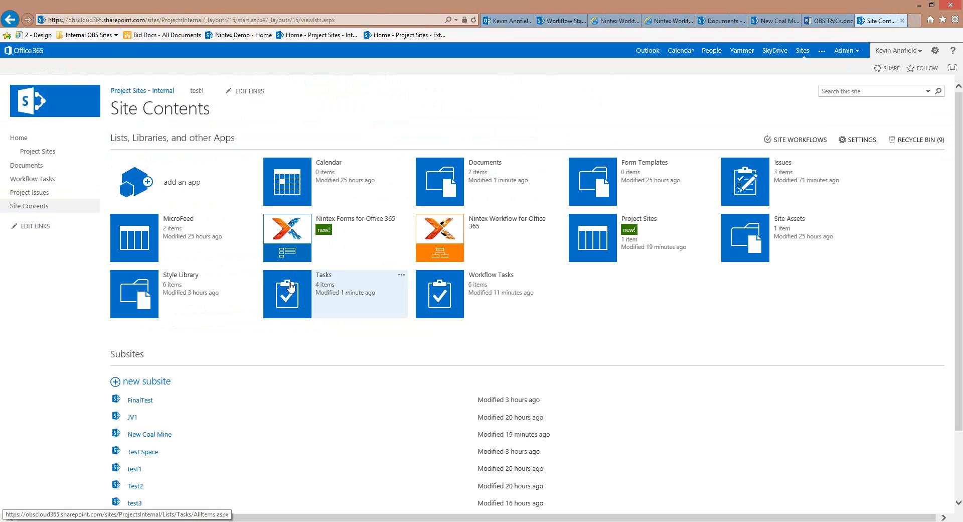
pyautogui.click(290, 286)
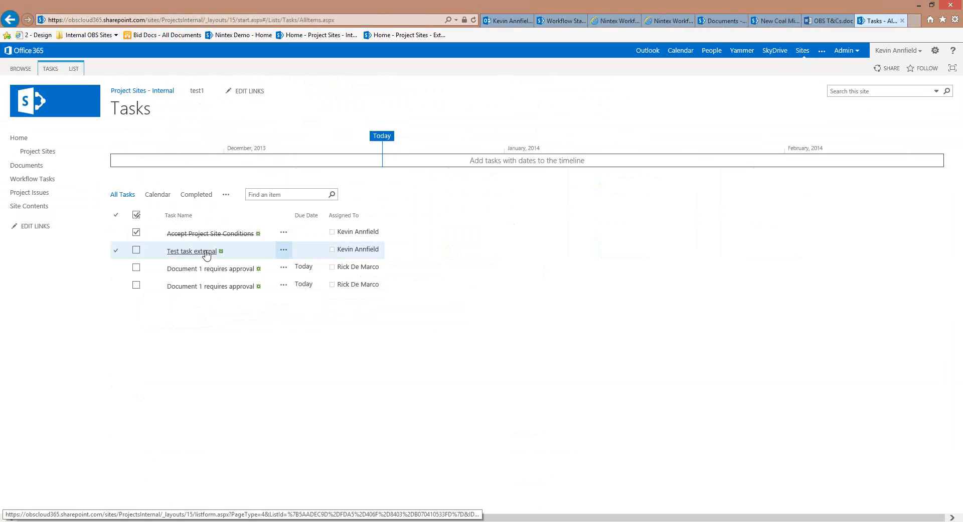
pyautogui.click(223, 293)
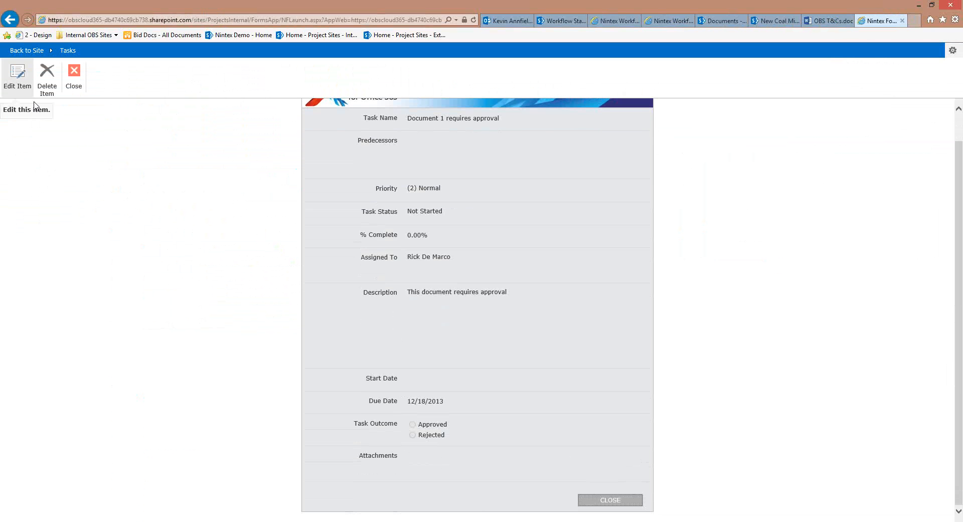
# Edit the Document 1 task, setting Task Status to Completed and Task Outcome to Approved, then save
pyautogui.click(16, 75)
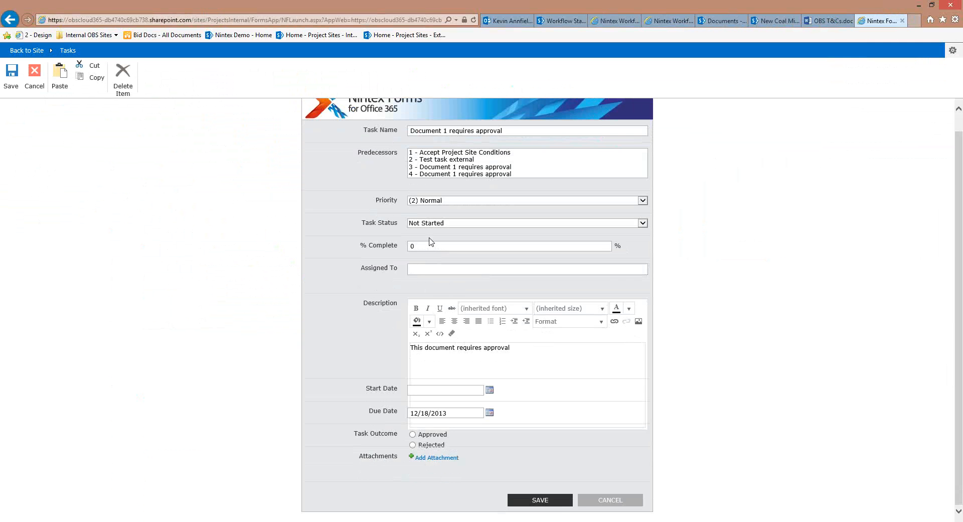
pyautogui.click(433, 224)
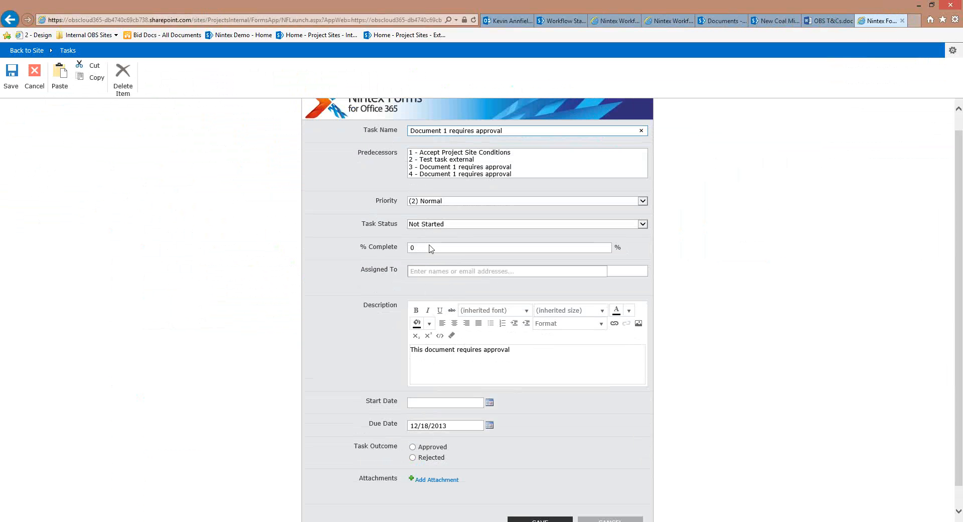
pyautogui.click(431, 239)
pyautogui.scroll(-1, 535, 473)
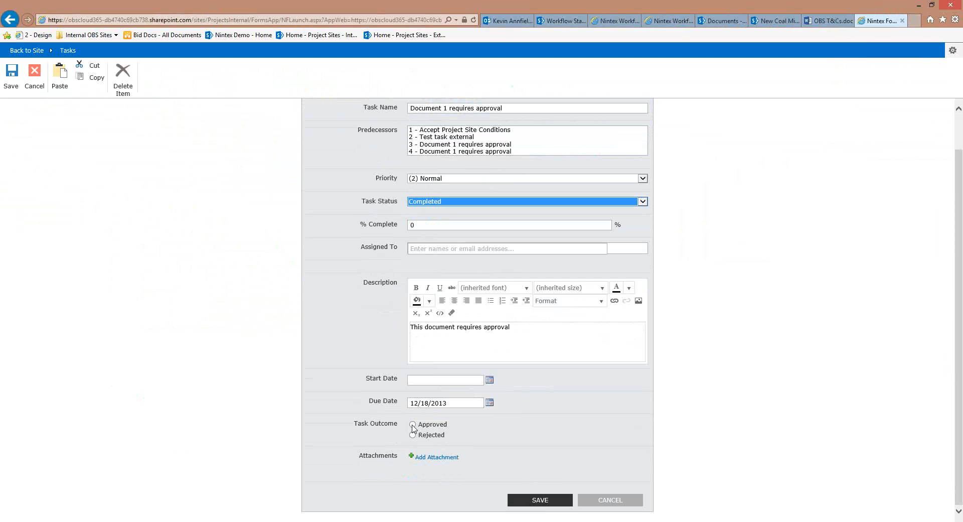
pyautogui.click(413, 425)
pyautogui.click(548, 501)
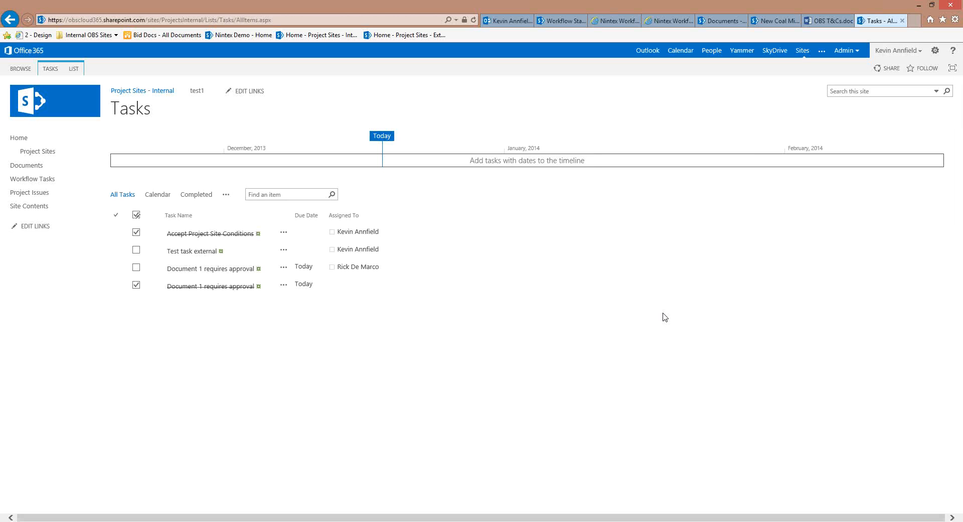
pyautogui.click(240, 254)
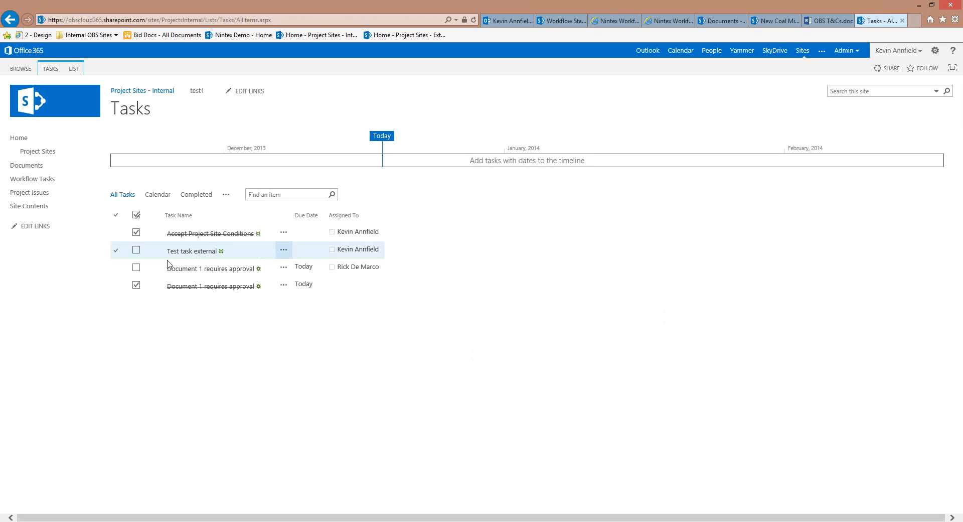